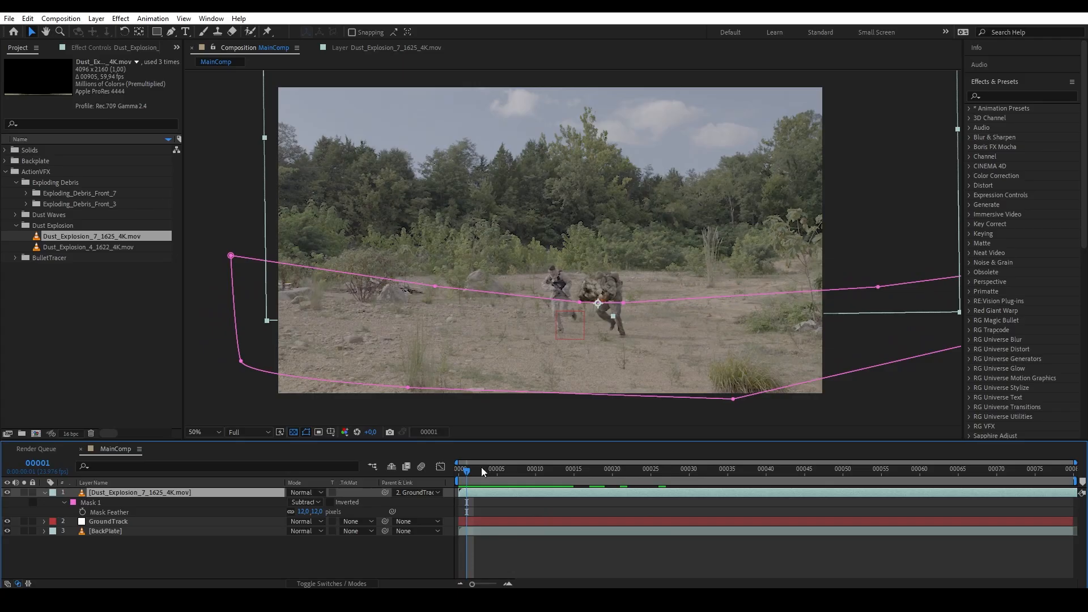
pyautogui.moveTo(482, 467); pyautogui.dragTo(580, 398)
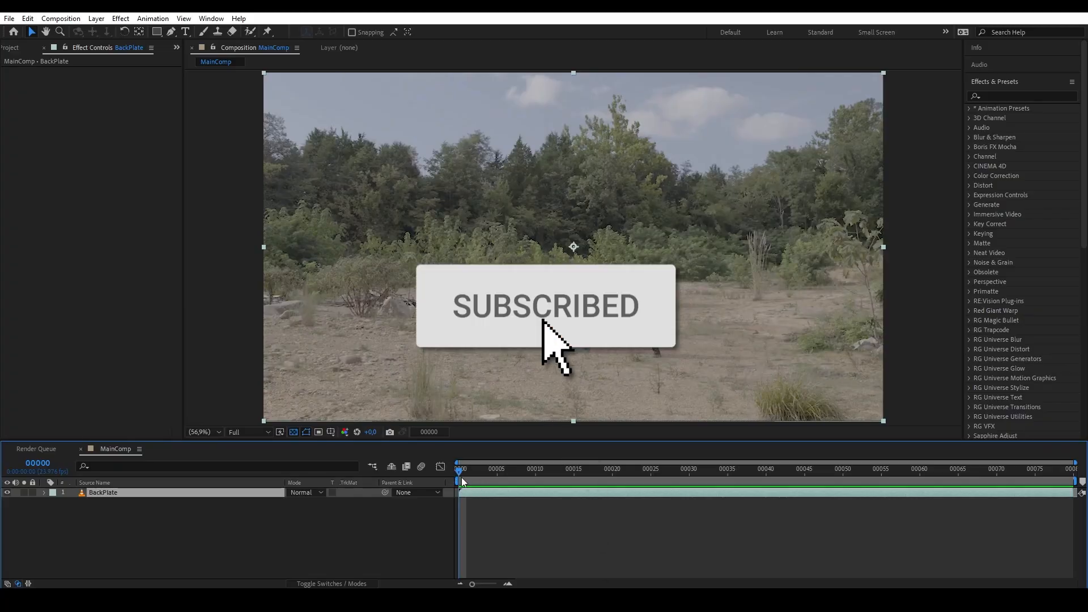
pyautogui.moveTo(514, 465); pyautogui.dragTo(457, 448)
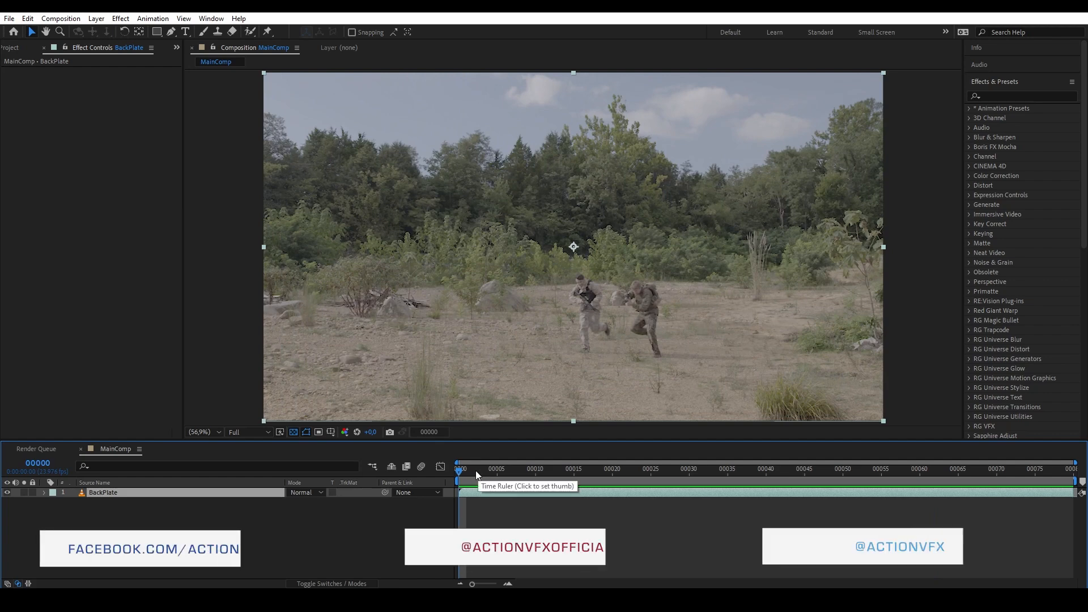
pyautogui.moveTo(471, 470)
pyautogui.mouseDown()
pyautogui.moveTo(894, 477)
pyautogui.moveTo(535, 449)
pyautogui.moveTo(456, 454)
pyautogui.mouseUp()
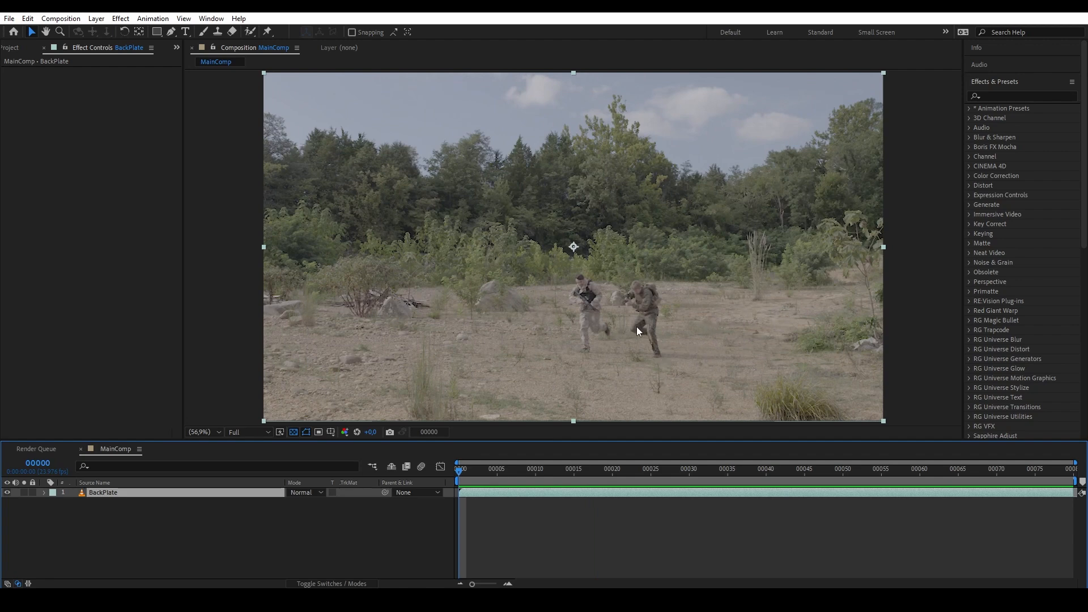
# Find the Mocha Pro effect, apply it to the BackPlate layer and launch the Mocha interface.
pyautogui.click(1005, 94)
pyautogui.write('mocha')
pyautogui.moveTo(1009, 127); pyautogui.dragTo(144, 499)
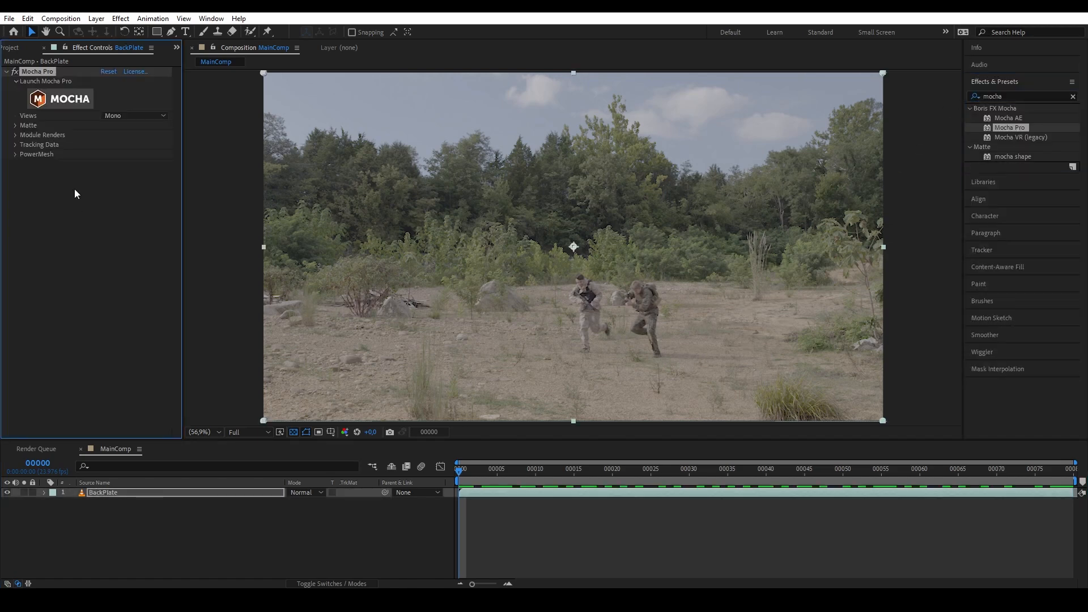
pyautogui.click(67, 100)
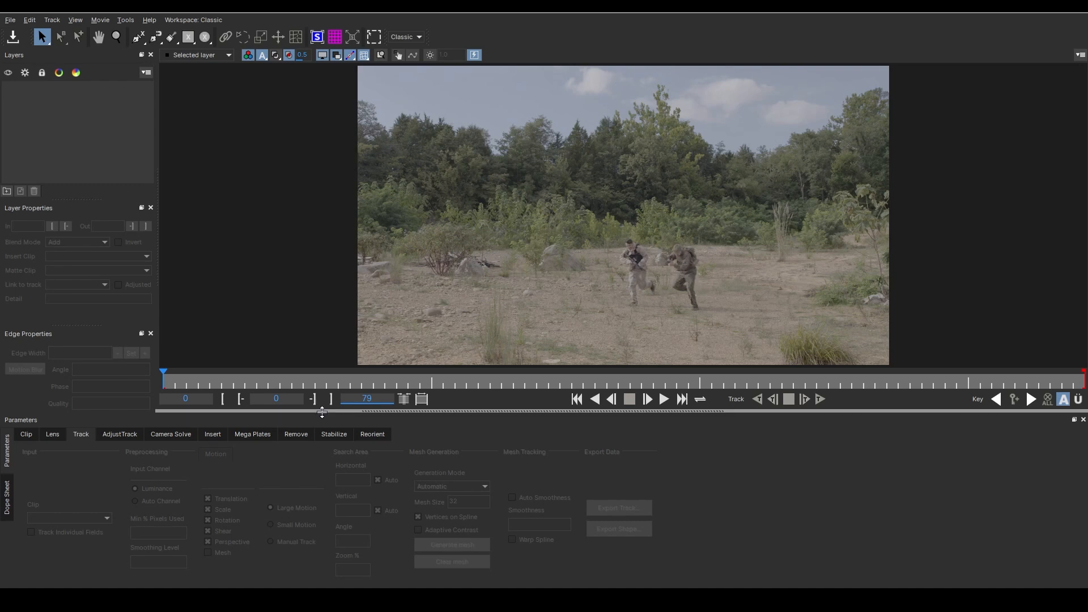
# Draw a closed nine-point X-Spline loosely around the two running soldiers at frame 0.
pyautogui.moveTo(161, 380); pyautogui.dragTo(234, 368)
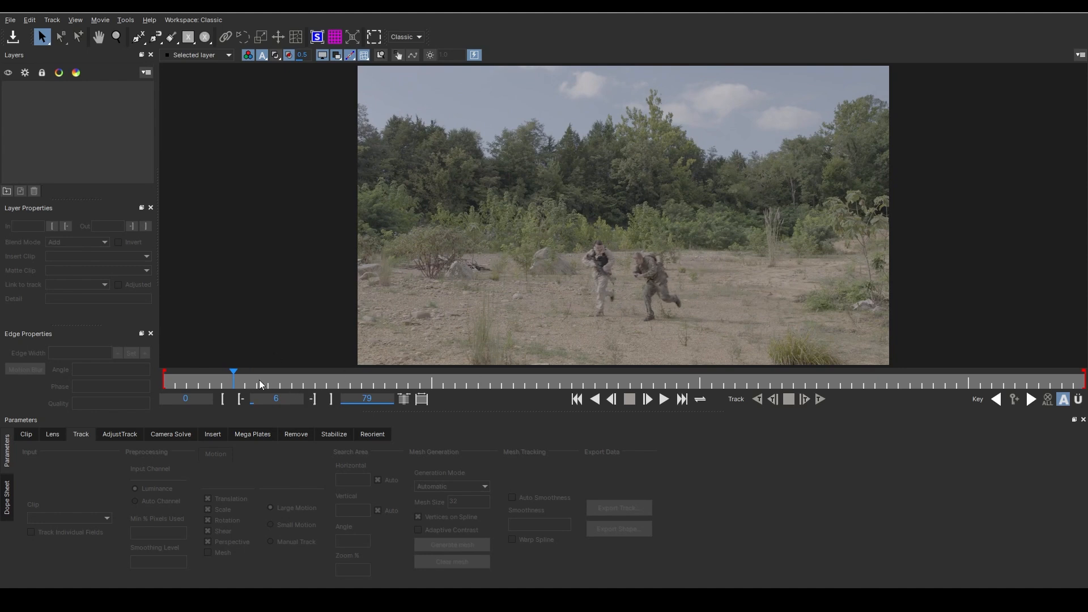
pyautogui.moveTo(234, 378); pyautogui.dragTo(163, 379)
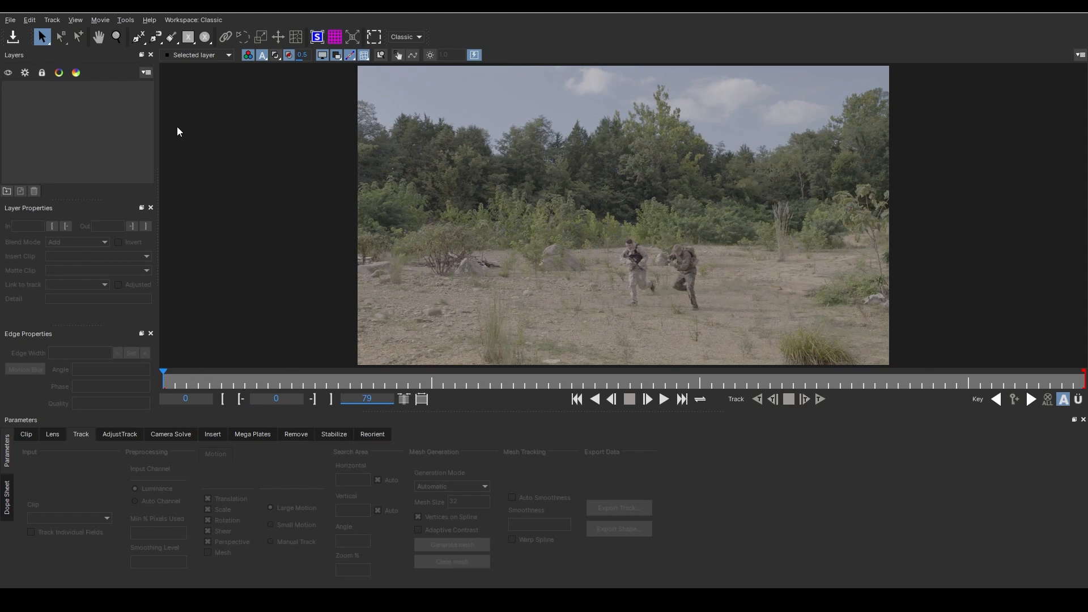
pyautogui.click(138, 37)
pyautogui.click(659, 245)
pyautogui.click(697, 238)
pyautogui.click(706, 287)
pyautogui.click(708, 319)
pyautogui.click(666, 300)
pyautogui.click(627, 315)
pyautogui.click(605, 275)
pyautogui.click(605, 241)
pyautogui.click(644, 231)
pyautogui.rightClick(643, 232)
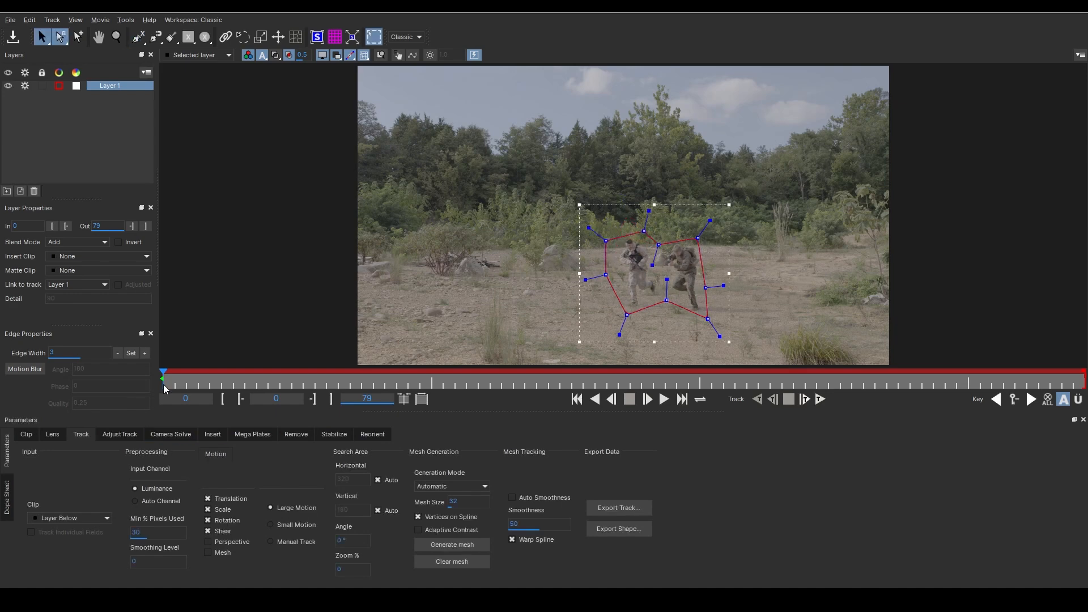
# Keyframe the spline's position and shape through the clip so it keeps enclosing both soldiers until they leave the frame.
pyautogui.moveTo(160, 381); pyautogui.dragTo(325, 362)
pyautogui.moveTo(628, 340); pyautogui.dragTo(530, 333)
pyautogui.click(595, 232)
pyautogui.moveTo(599, 230); pyautogui.dragTo(608, 239)
pyautogui.moveTo(605, 280); pyautogui.dragTo(614, 285)
pyautogui.moveTo(609, 312); pyautogui.dragTo(572, 327)
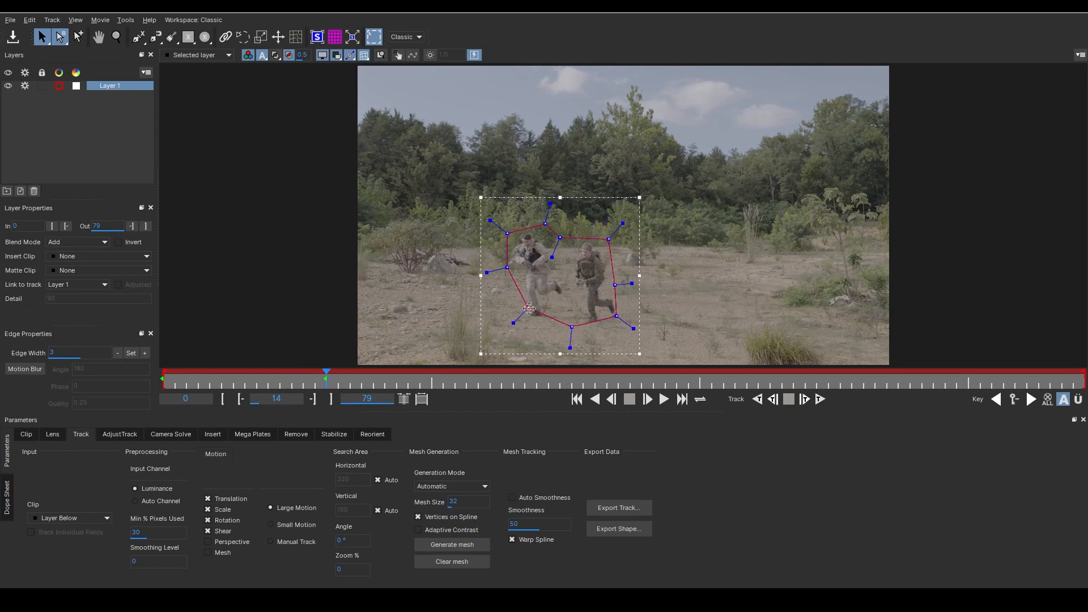
pyautogui.moveTo(326, 375); pyautogui.dragTo(665, 374)
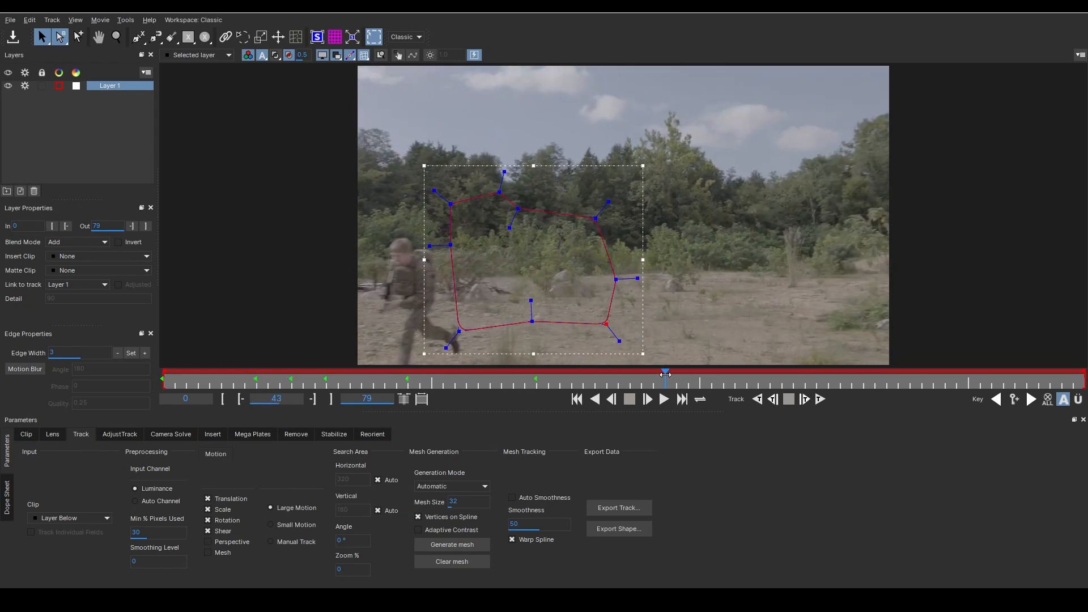
pyautogui.moveTo(595, 266); pyautogui.dragTo(450, 300)
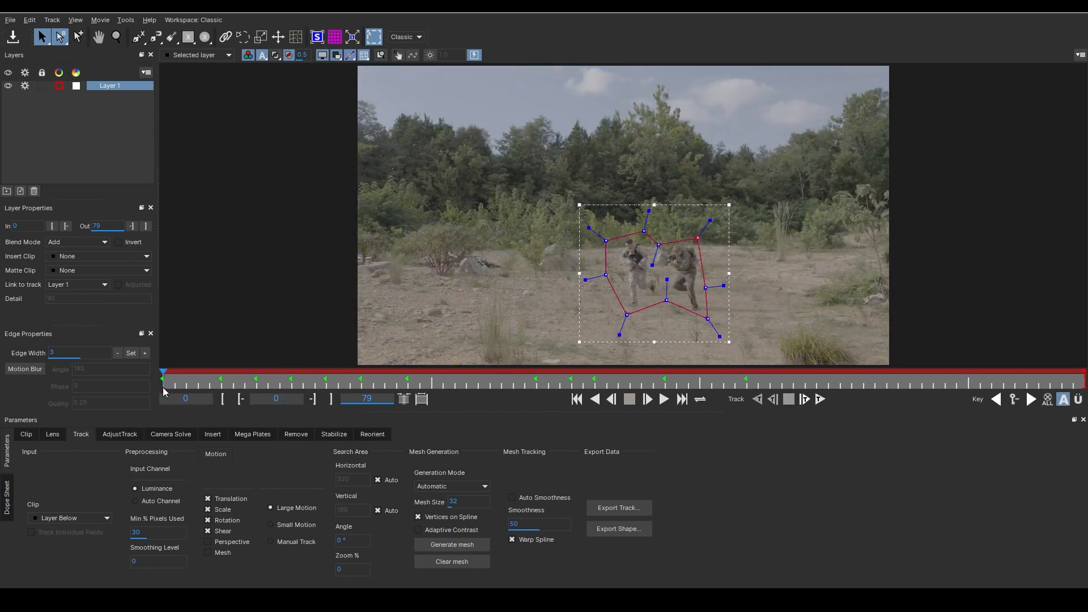
pyautogui.moveTo(163, 384); pyautogui.dragTo(617, 370)
# Rename the spline layer around the soldiers as Occlusion.
pyautogui.doubleClick(117, 86)
pyautogui.write('Occlusion')
pyautogui.click(67, 121)
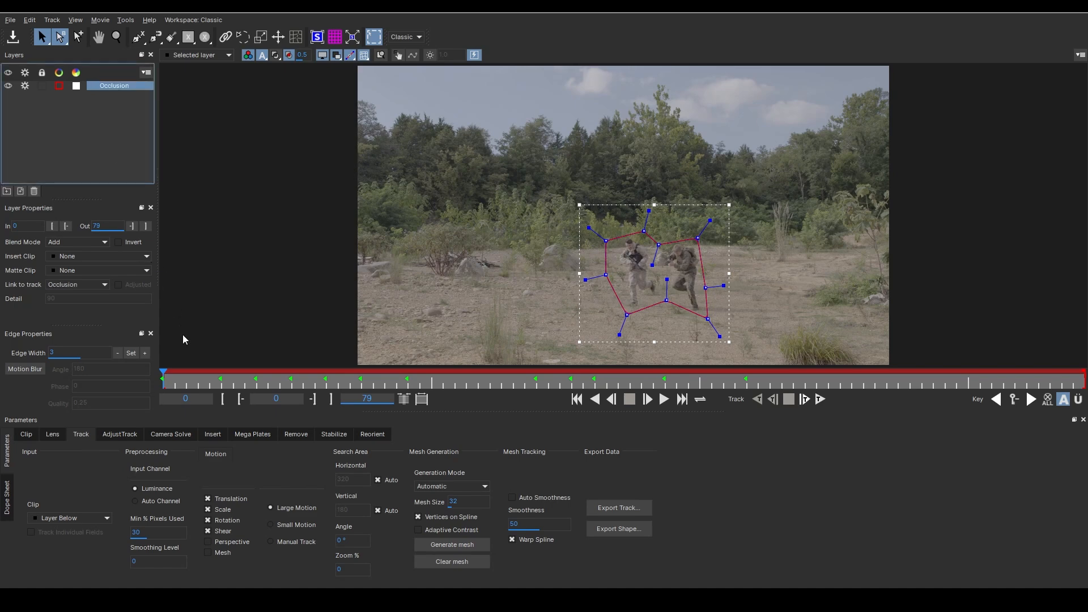
# At frame 49, draw a closed eight-point X-Spline over the flat patch of open ground in the middle of the shot.
pyautogui.moveTo(174, 385); pyautogui.dragTo(623, 242)
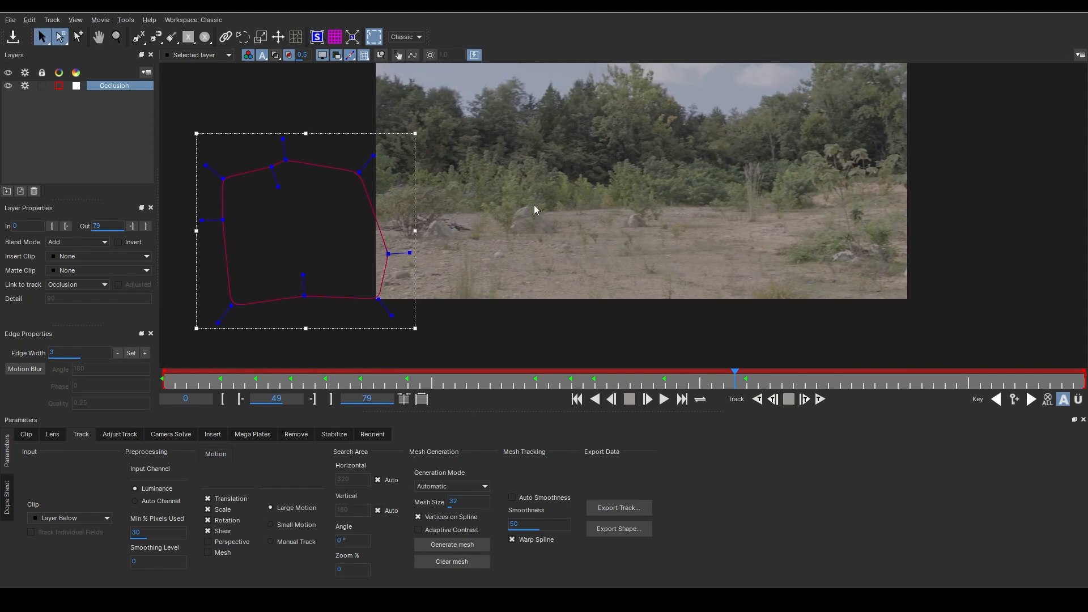
pyautogui.click(140, 37)
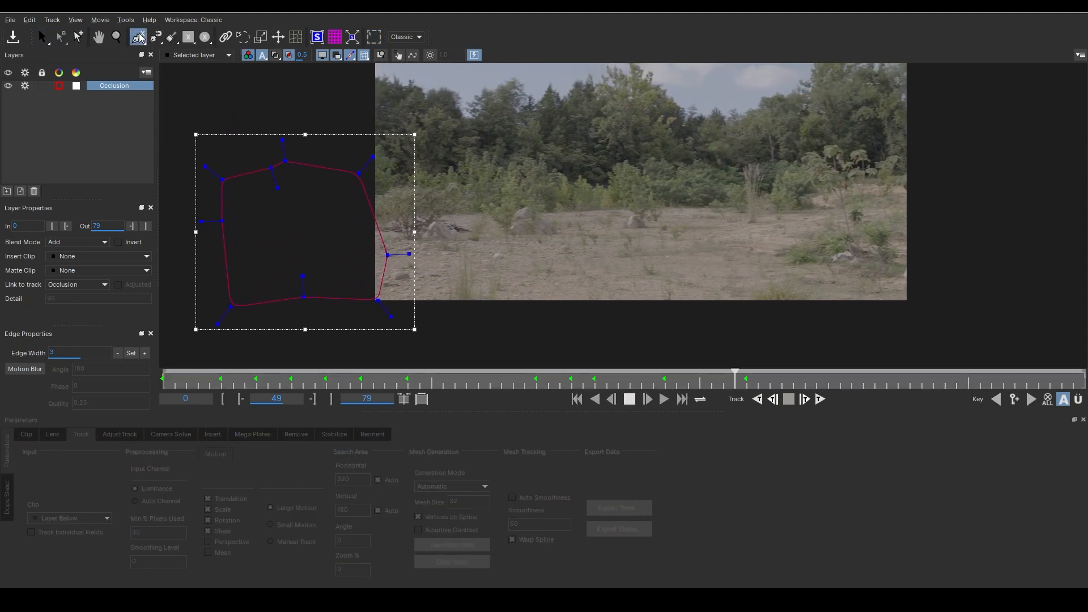
pyautogui.click(539, 231)
pyautogui.click(630, 227)
pyautogui.click(688, 227)
pyautogui.click(708, 248)
pyautogui.click(679, 259)
pyautogui.click(557, 266)
pyautogui.click(497, 250)
pyautogui.click(516, 236)
pyautogui.rightClick(516, 236)
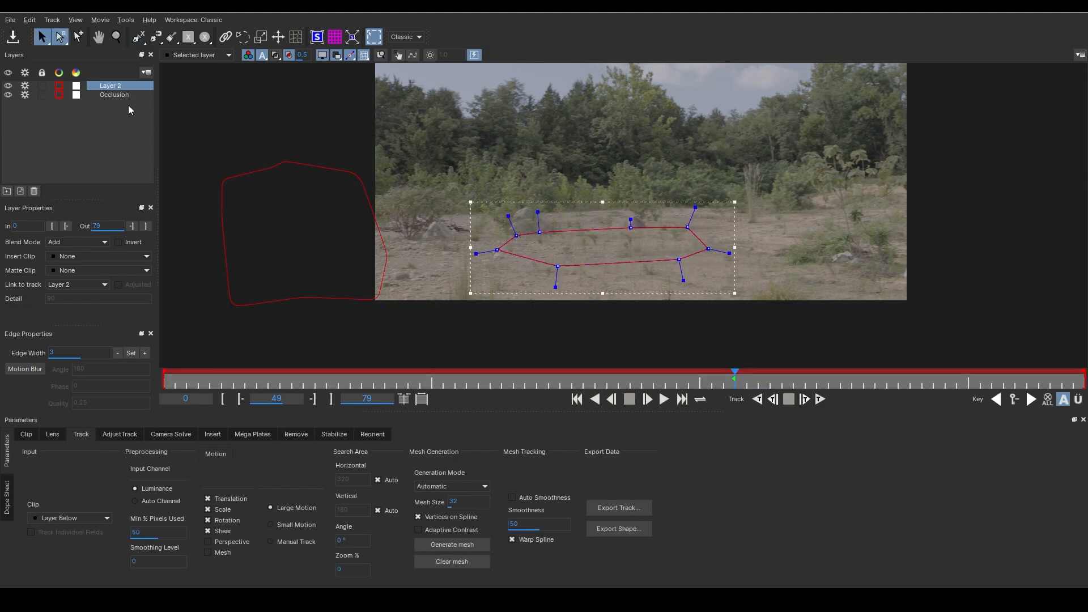
# Rename the ground spline layer as Groundtrack and place it below the Occlusion layer.
pyautogui.doubleClick(111, 86)
pyautogui.write('Groundtrack')
pyautogui.press('Return')
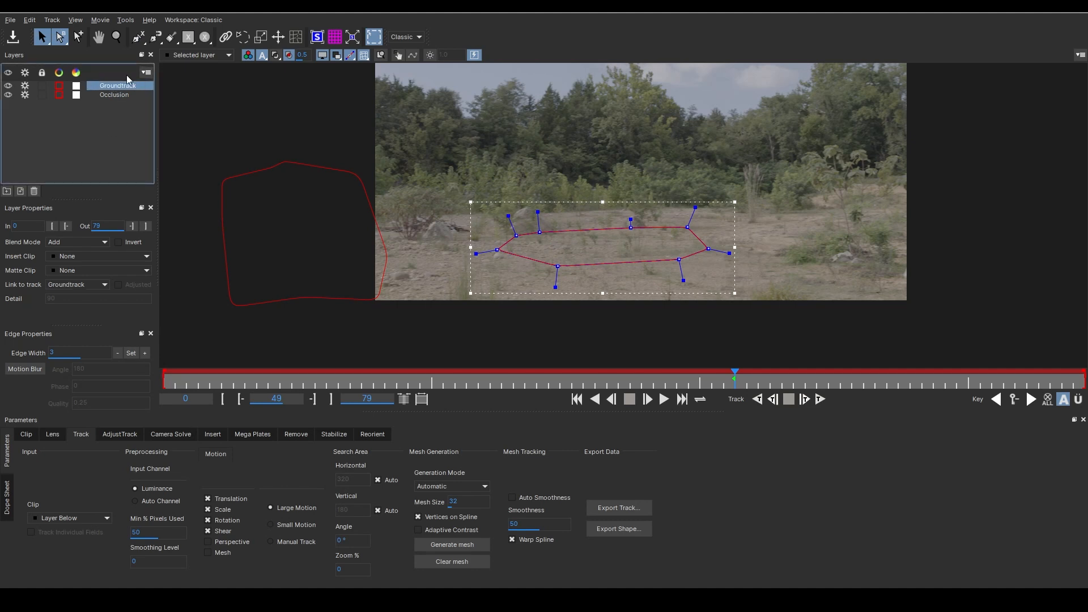
pyautogui.moveTo(141, 86); pyautogui.dragTo(124, 109)
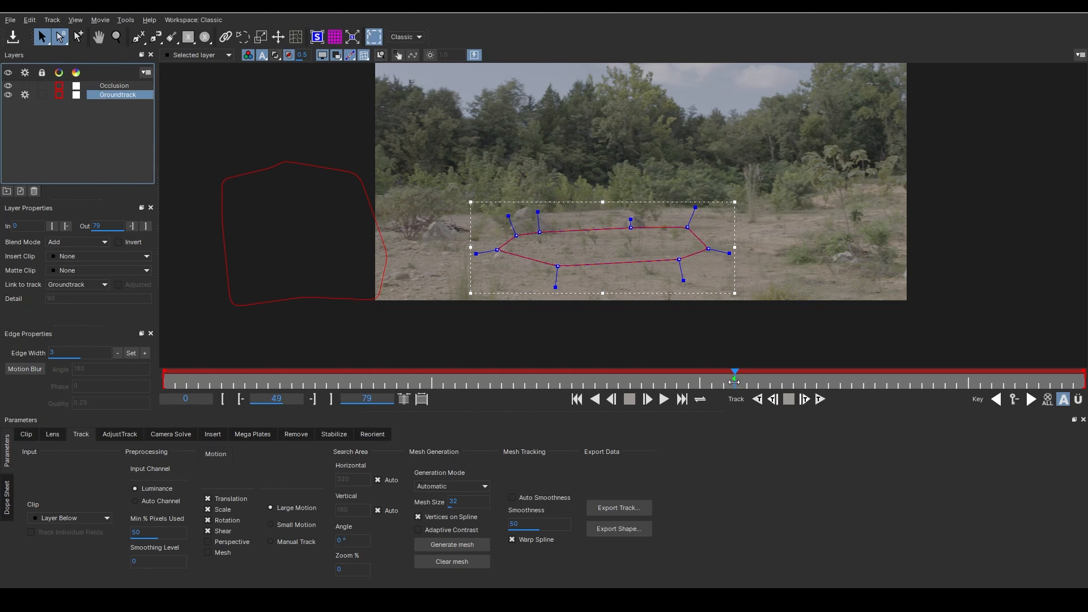
# Track the Groundtrack layer backwards from frame 49 to the start of the clip and review the track.
pyautogui.moveTo(735, 382); pyautogui.dragTo(560, 382)
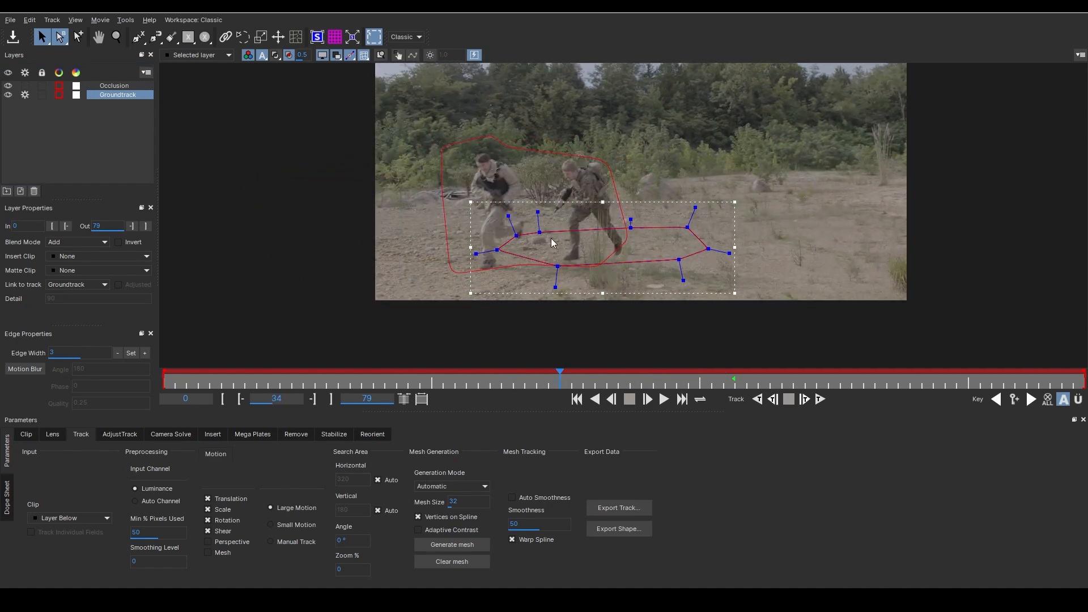
pyautogui.moveTo(603, 372); pyautogui.dragTo(736, 361)
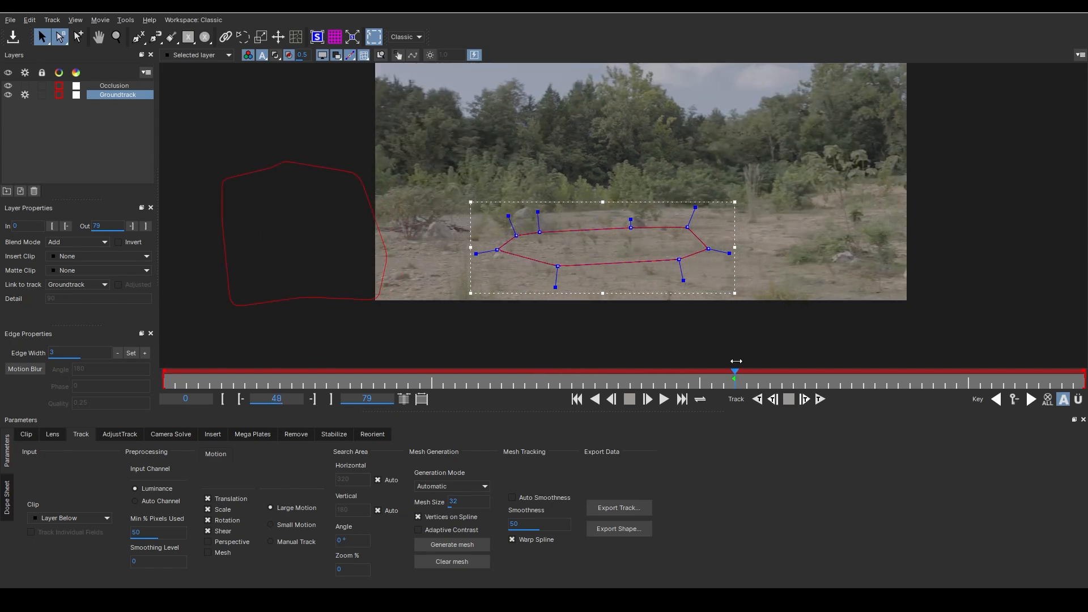
pyautogui.click(760, 403)
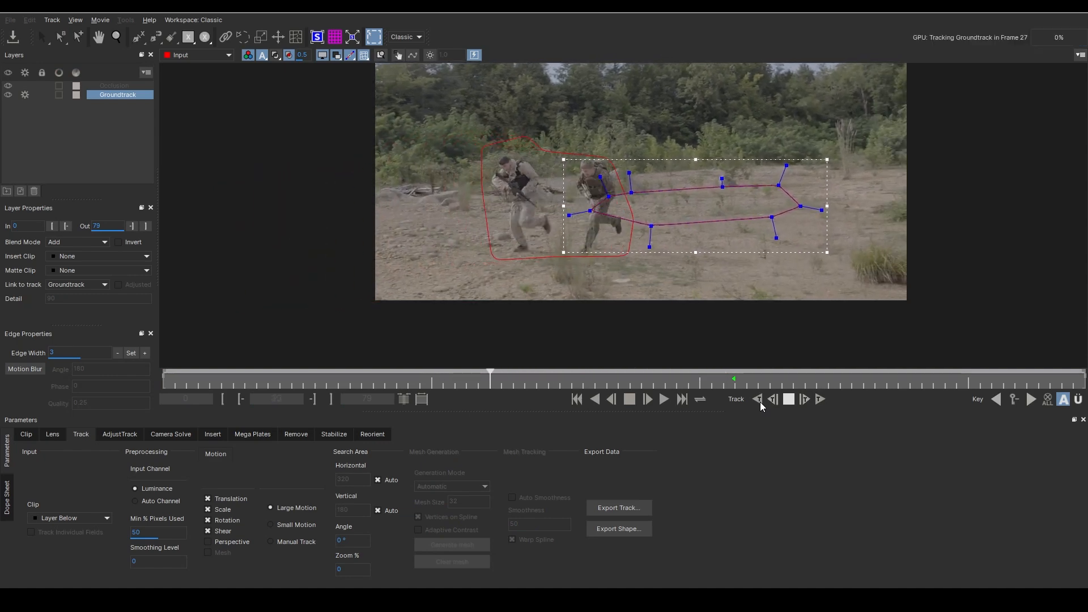
pyautogui.moveTo(163, 379)
pyautogui.mouseDown()
pyautogui.moveTo(508, 330)
pyautogui.moveTo(177, 373)
pyautogui.mouseUp()
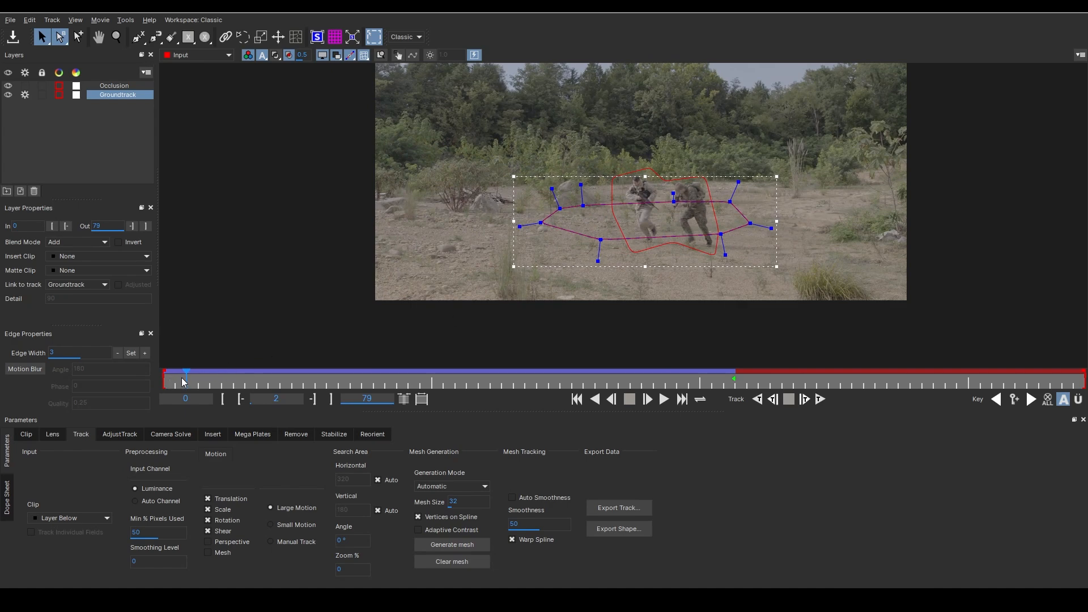
pyautogui.moveTo(179, 381); pyautogui.dragTo(69, 400)
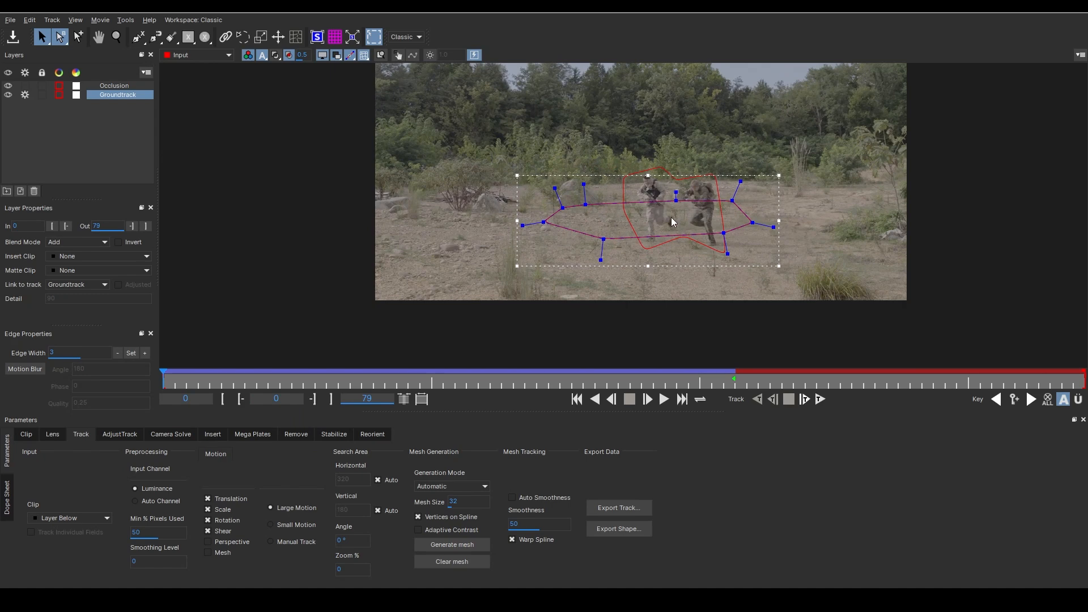
# Track the Groundtrack layer forwards from frame 49 to the end of the clip, and close Mocha with the project saved.
pyautogui.moveTo(164, 379); pyautogui.dragTo(733, 352)
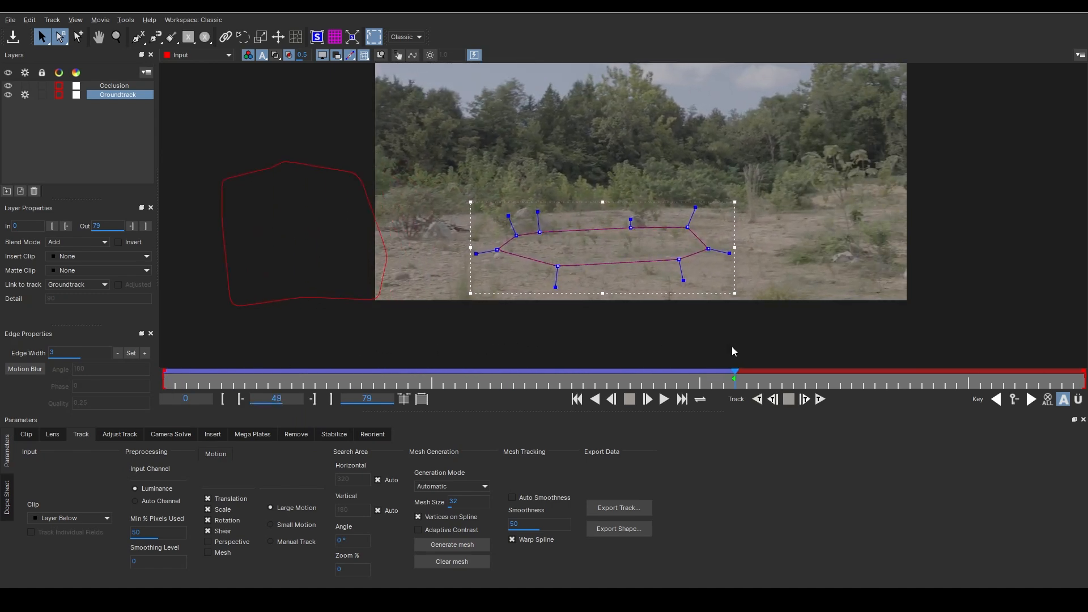
pyautogui.click(818, 399)
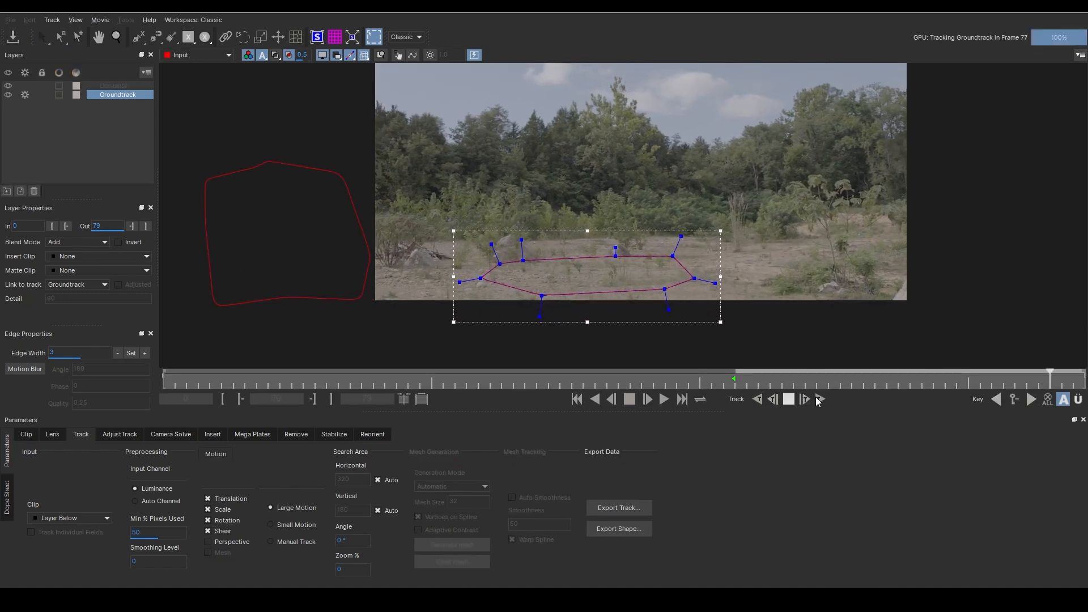
pyautogui.moveTo(814, 382); pyautogui.dragTo(686, 355)
pyautogui.click(1082, 11)
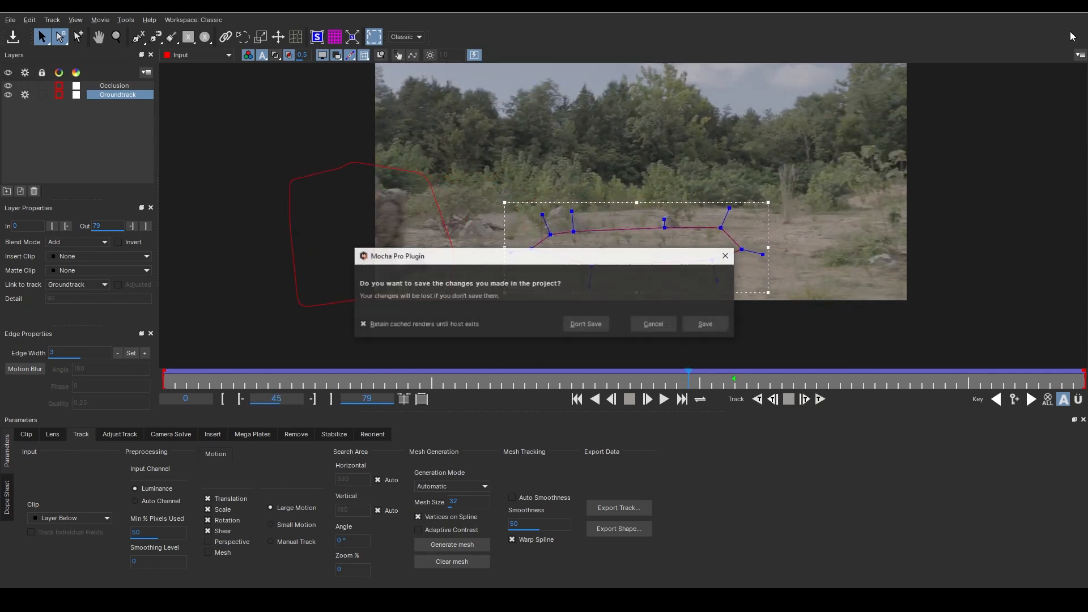
pyautogui.click(717, 325)
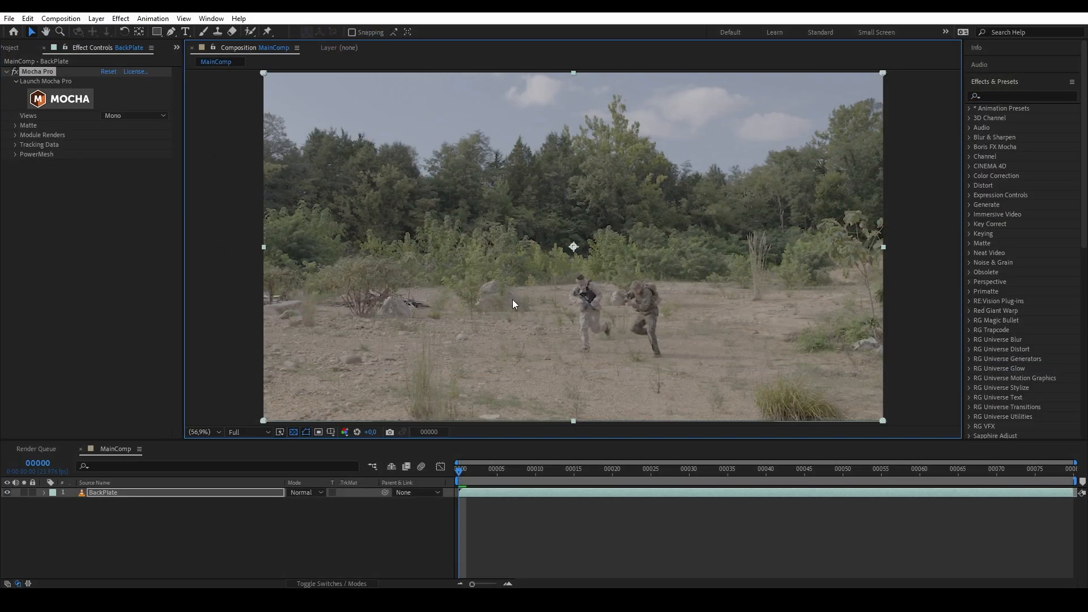
# Add a null object above the BackPlate layer and rename it as GroundTrack.
pyautogui.click(236, 493)
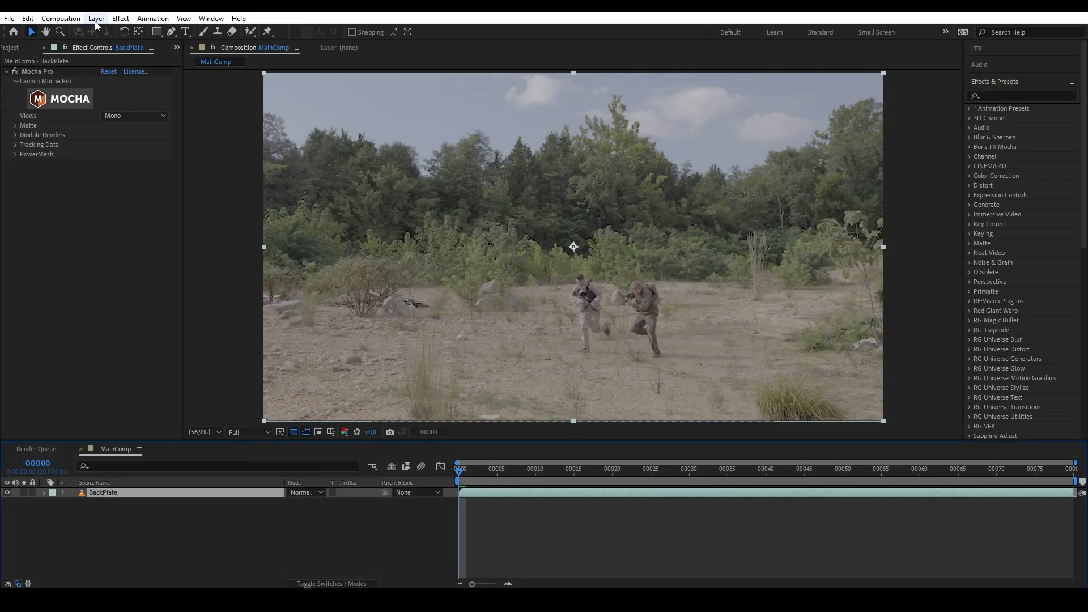
pyautogui.click(96, 18)
pyautogui.moveTo(111, 29)
pyautogui.click(315, 79)
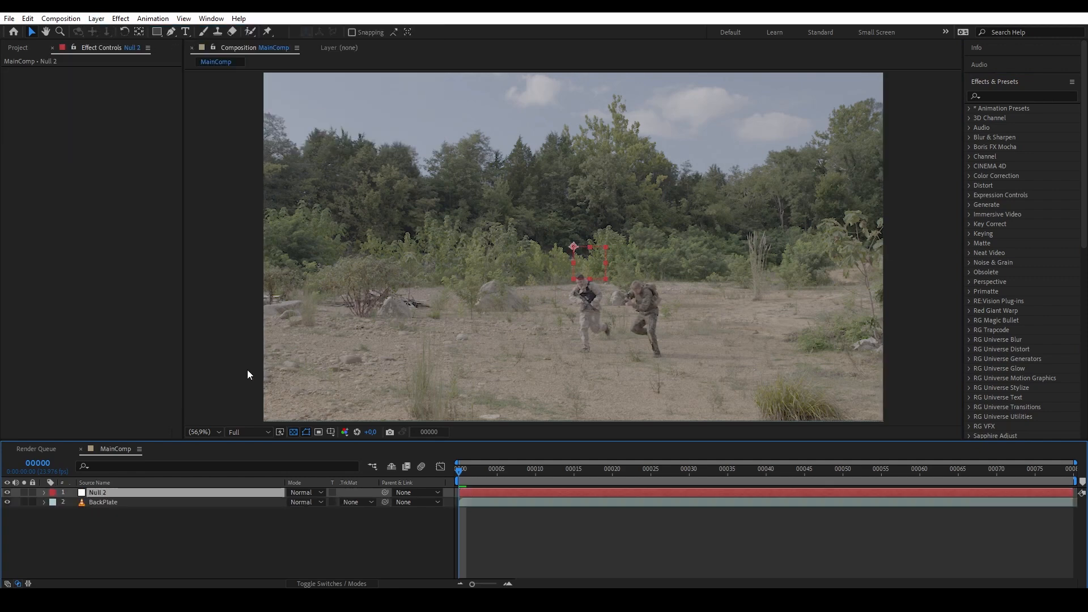
pyautogui.rightClick(89, 493)
pyautogui.click(127, 474)
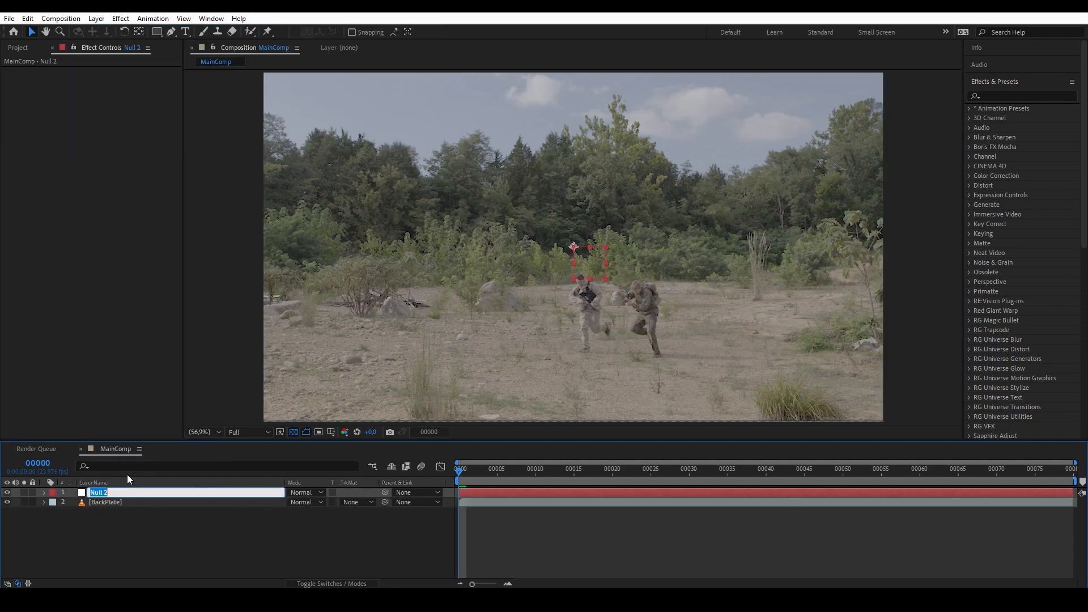
pyautogui.write('GroundTrack')
# Create track data from the Groundtrack layer in the BackPlate's Mocha Pro effect.
pyautogui.click(148, 502)
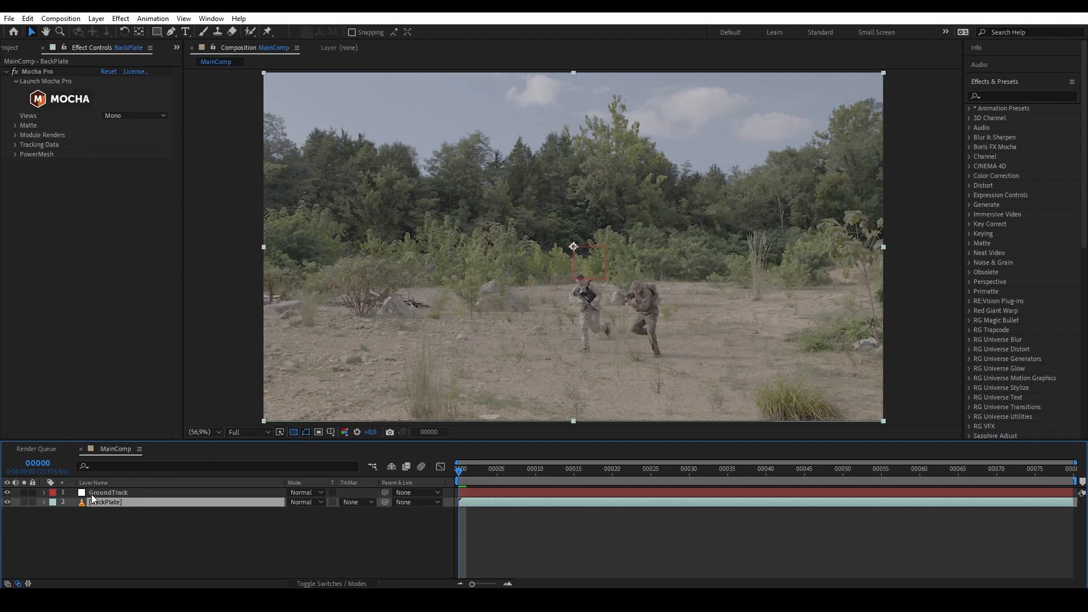
pyautogui.click(13, 142)
pyautogui.click(127, 155)
pyautogui.click(545, 296)
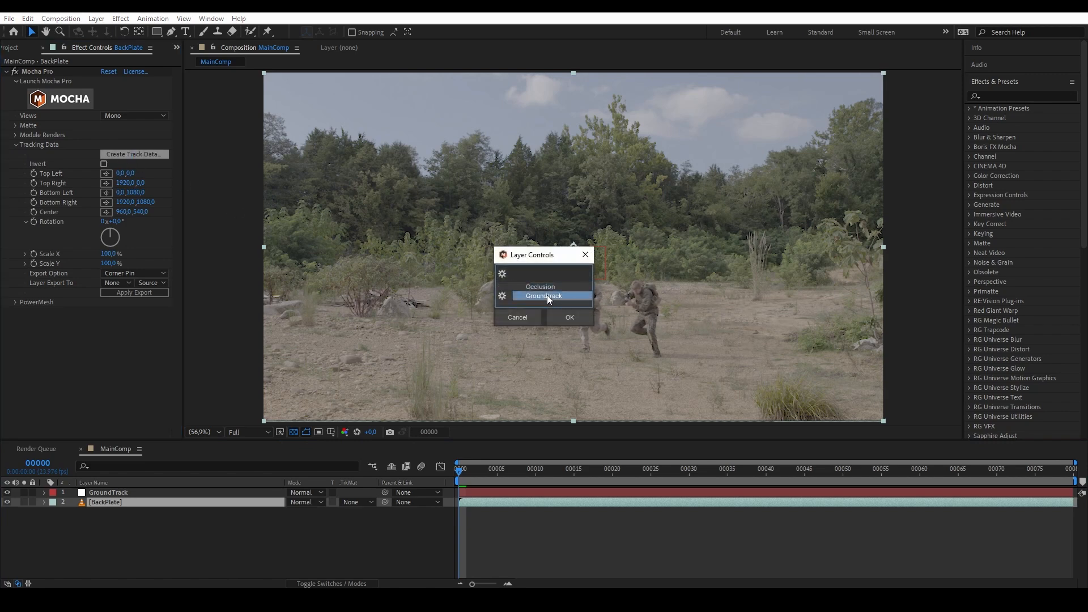
pyautogui.click(569, 317)
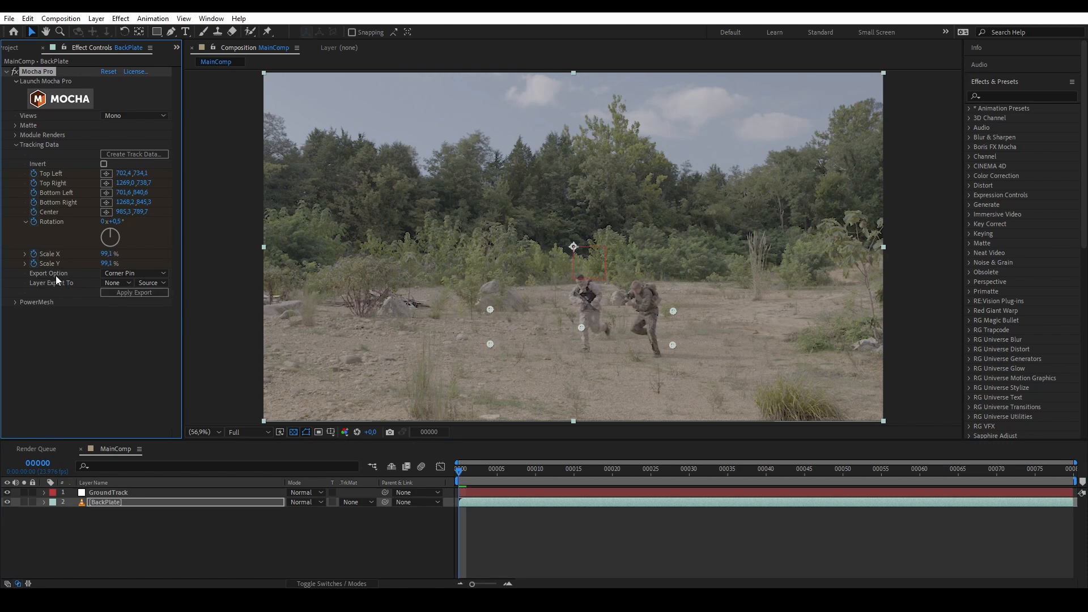
# Set the tracking export option to Transform with the GroundTrack null as the target layer, and apply the export.
pyautogui.click(127, 274)
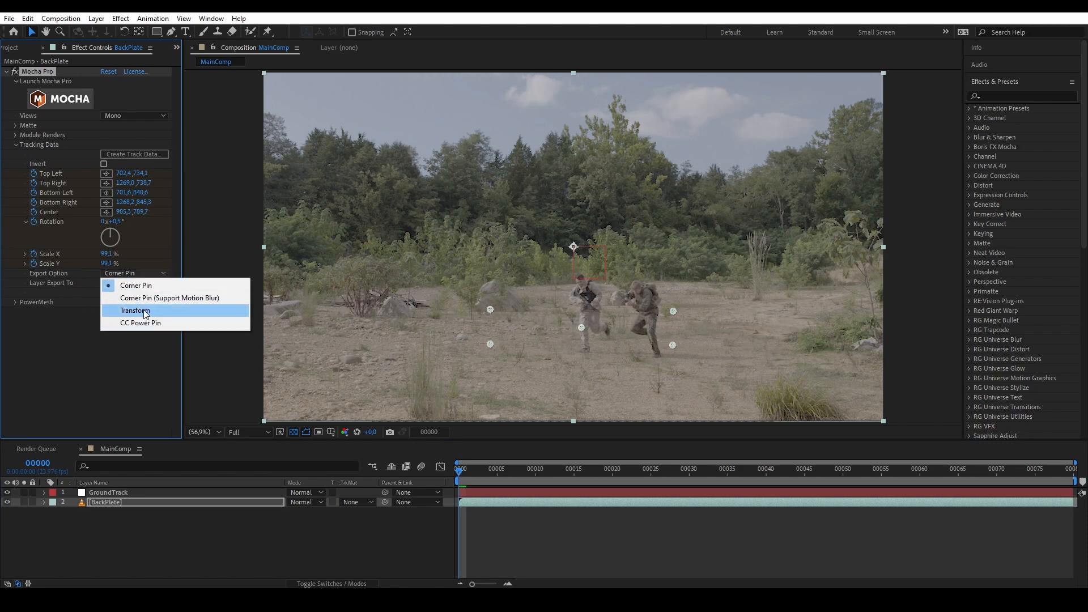
pyautogui.click(145, 309)
pyautogui.click(118, 283)
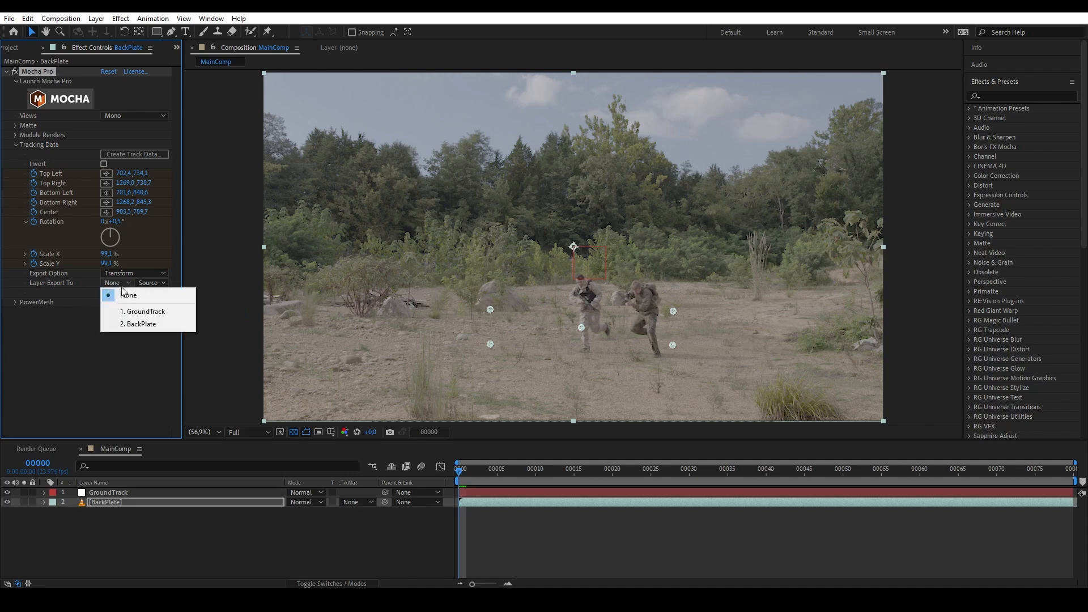
pyautogui.click(140, 313)
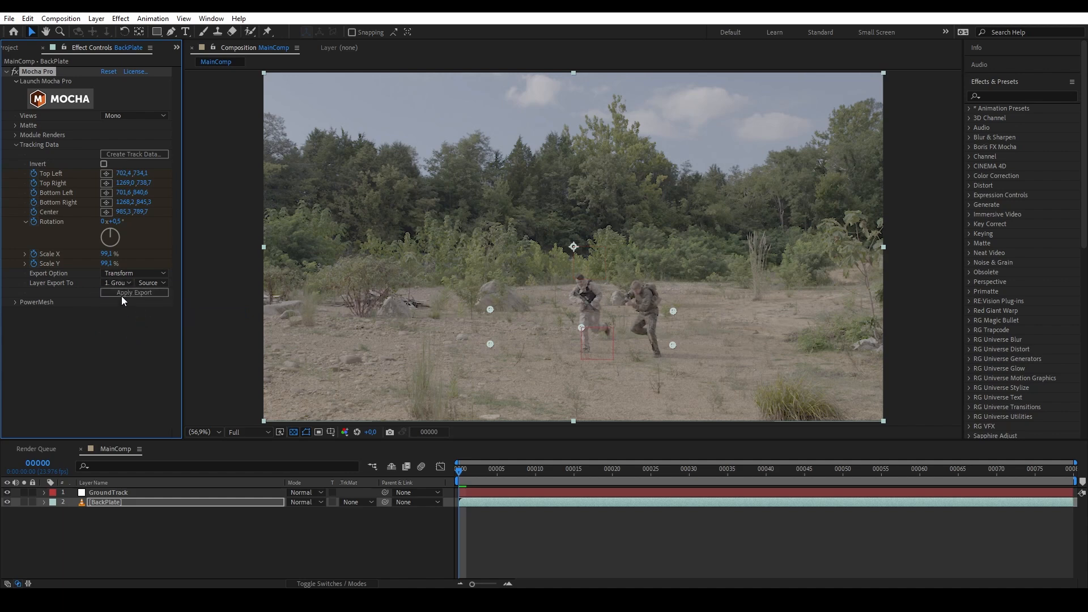
# Scrub and play the composition to check that the GroundTrack null follows the ground.
pyautogui.click(268, 490)
pyautogui.moveTo(567, 470); pyautogui.dragTo(843, 473)
pyautogui.press('space')
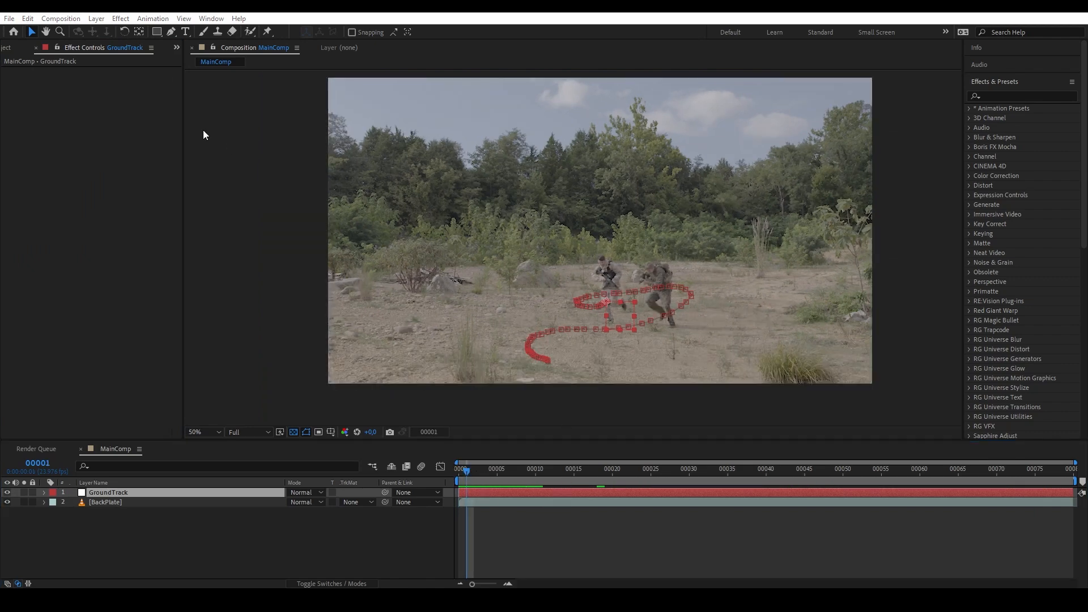
# Add Dust_Explosion_7_1625_4K.mov to the composition as the uppermost layer and place the blast over the field at frame 14.
pyautogui.click(10, 49)
pyautogui.moveTo(67, 236); pyautogui.dragTo(616, 229)
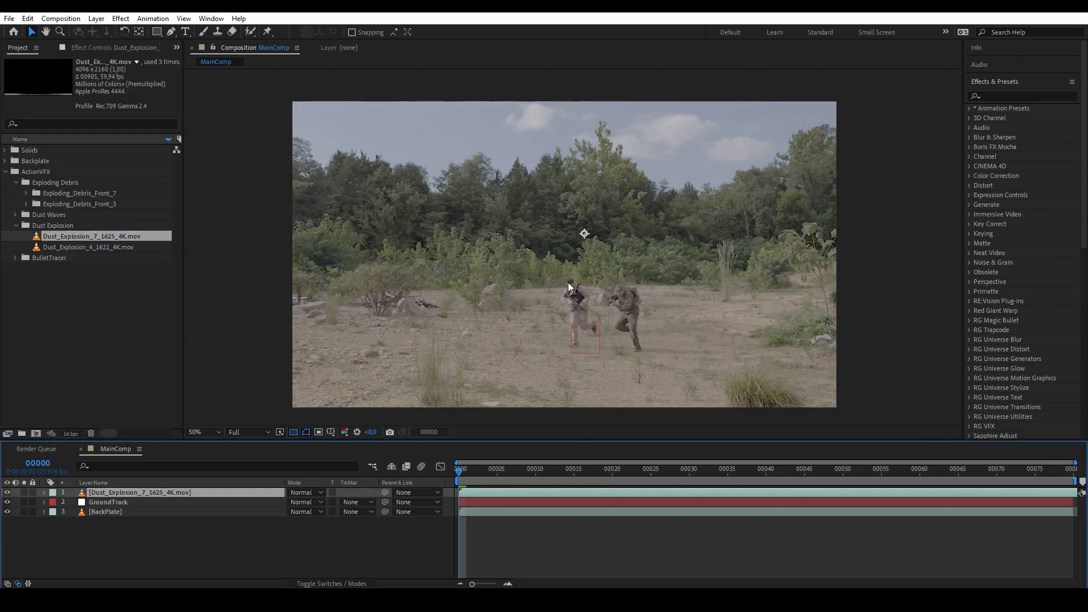
pyautogui.moveTo(568, 282); pyautogui.dragTo(605, 239)
pyautogui.moveTo(464, 473); pyautogui.dragTo(570, 454)
pyautogui.moveTo(661, 137); pyautogui.dragTo(645, 196)
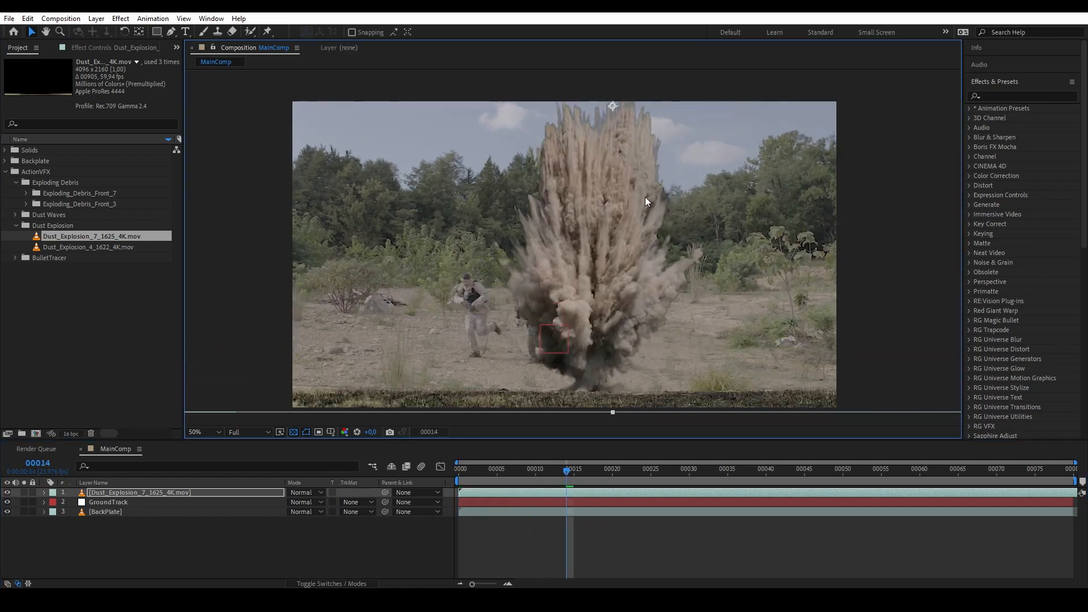
# Move the dust explosion layer's anchor point down to the base of the blast.
pyautogui.press('y')
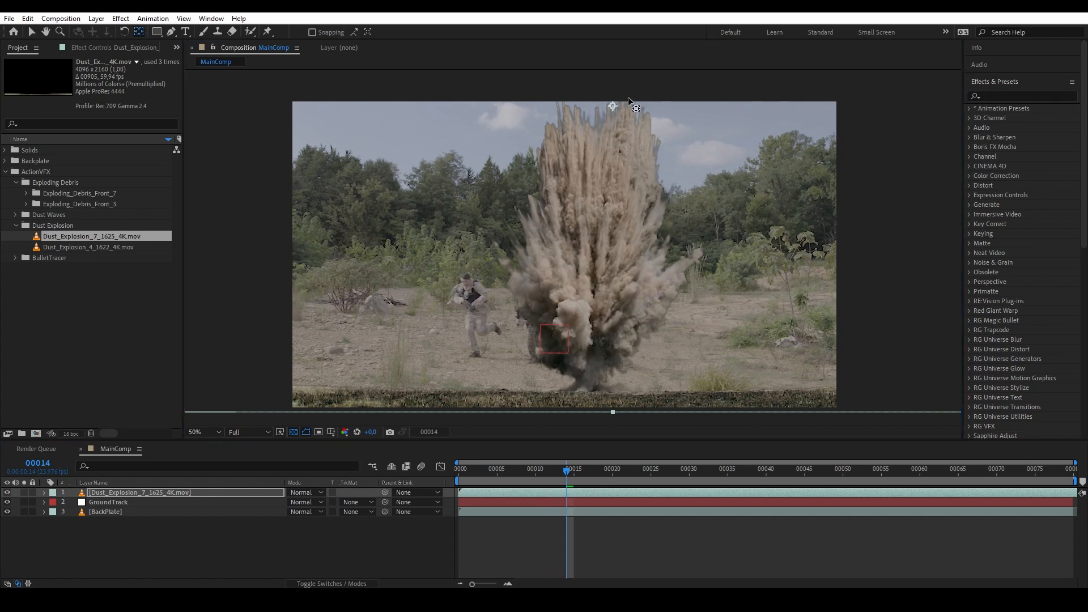
pyautogui.moveTo(612, 106); pyautogui.dragTo(595, 355)
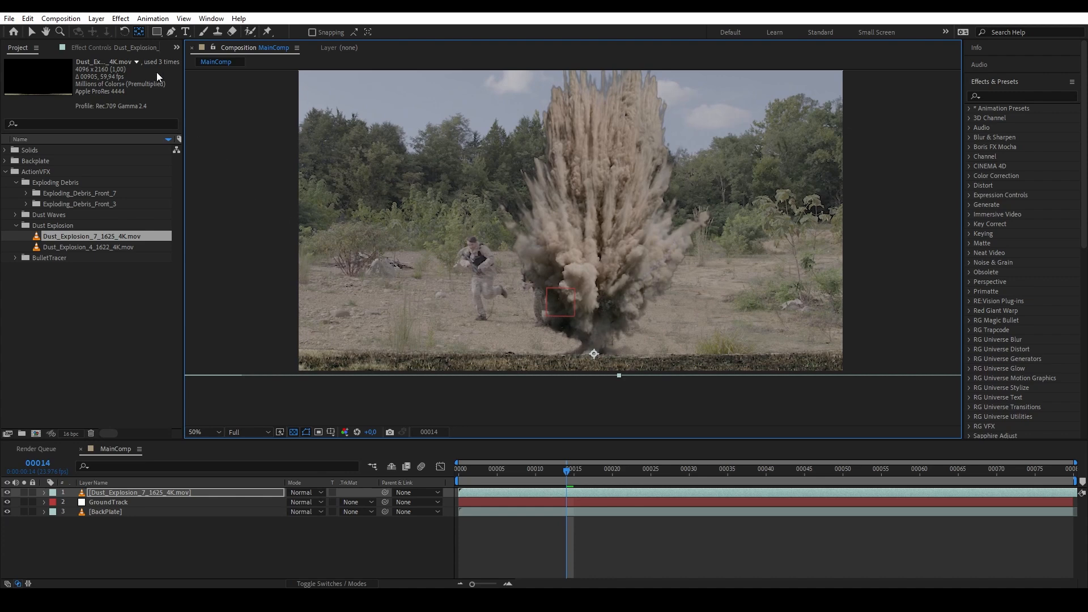
pyautogui.click(32, 33)
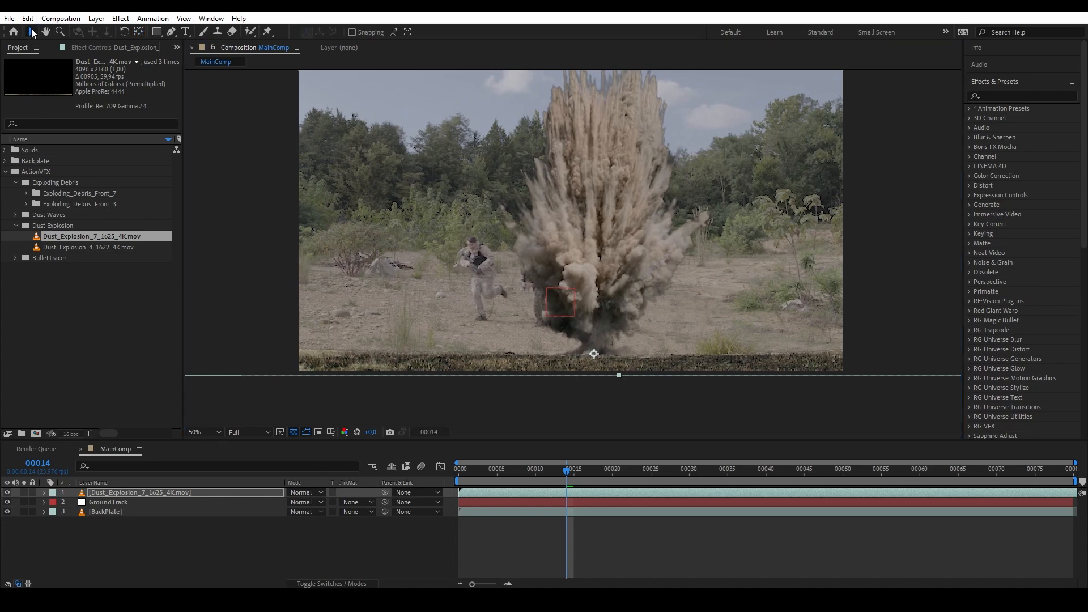
# Scale the dust explosion layer to 60%.
pyautogui.click(177, 492)
pyautogui.press('s')
pyautogui.moveTo(326, 502); pyautogui.dragTo(315, 504)
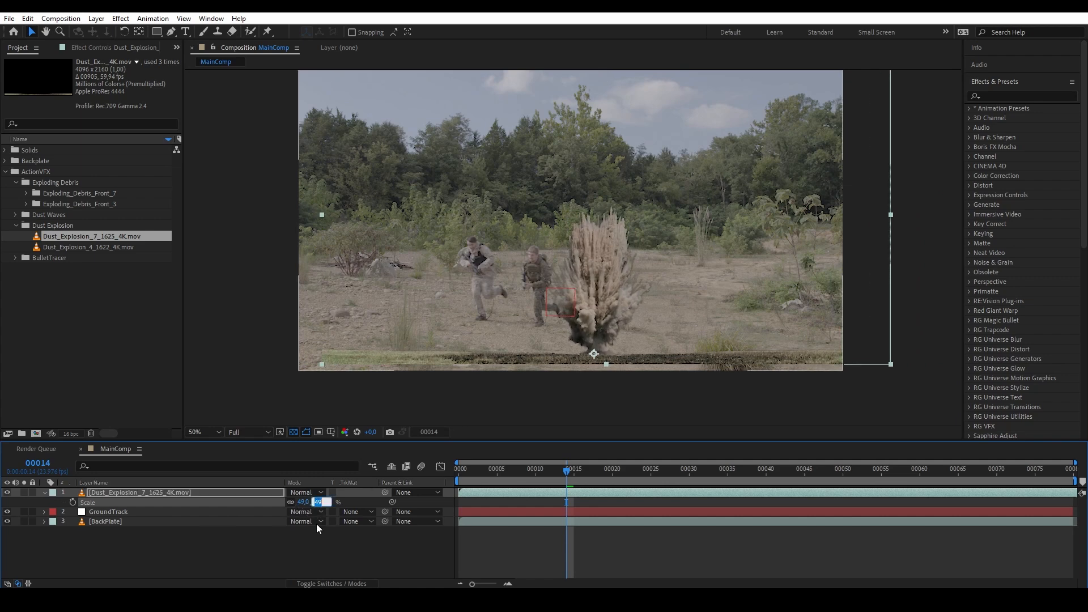
pyautogui.write('60')
pyautogui.press('Return')
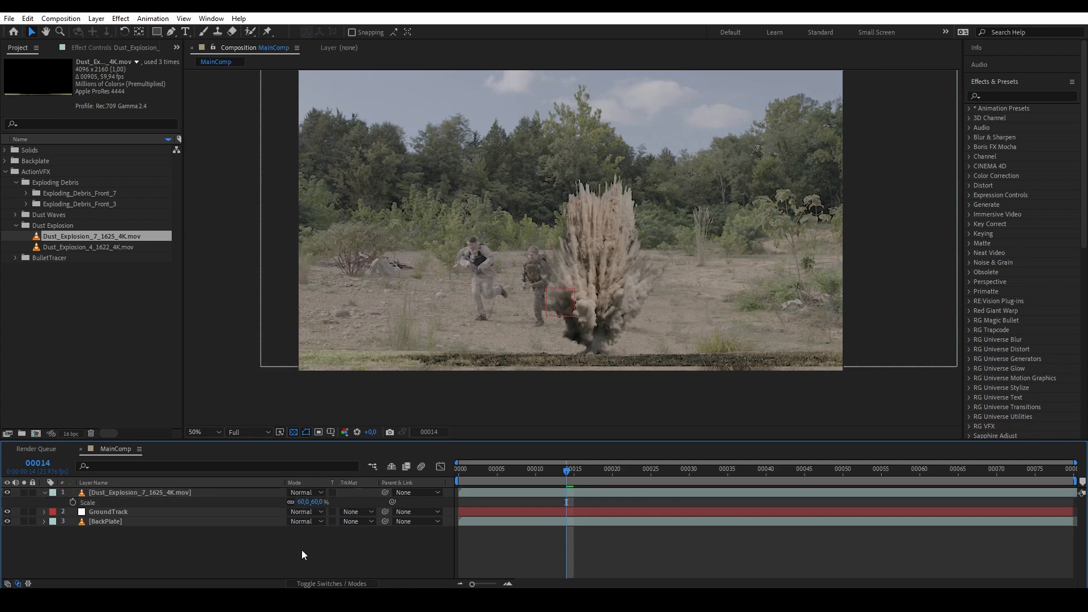
# Move the explosion up so that its base sits on the ground behind the running soldiers.
pyautogui.click(606, 328)
pyautogui.moveTo(606, 329); pyautogui.dragTo(604, 263)
pyautogui.scroll(1, 604, 263)
pyautogui.moveTo(623, 334); pyautogui.dragTo(593, 367)
pyautogui.scroll(-1, 593, 365)
pyautogui.scroll(1, 590, 293)
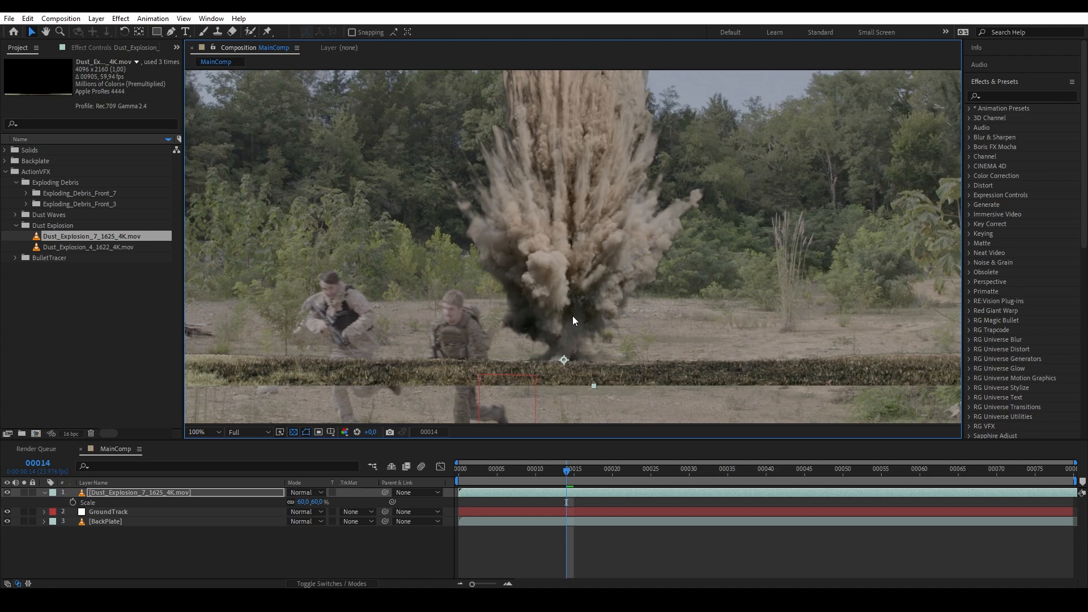
# Open the explosion clip in its own layer view and draw a closed Pen mask around the grassy ground strip, following its upper edge.
pyautogui.doubleClick(567, 281)
pyautogui.scroll(-4, 565, 293)
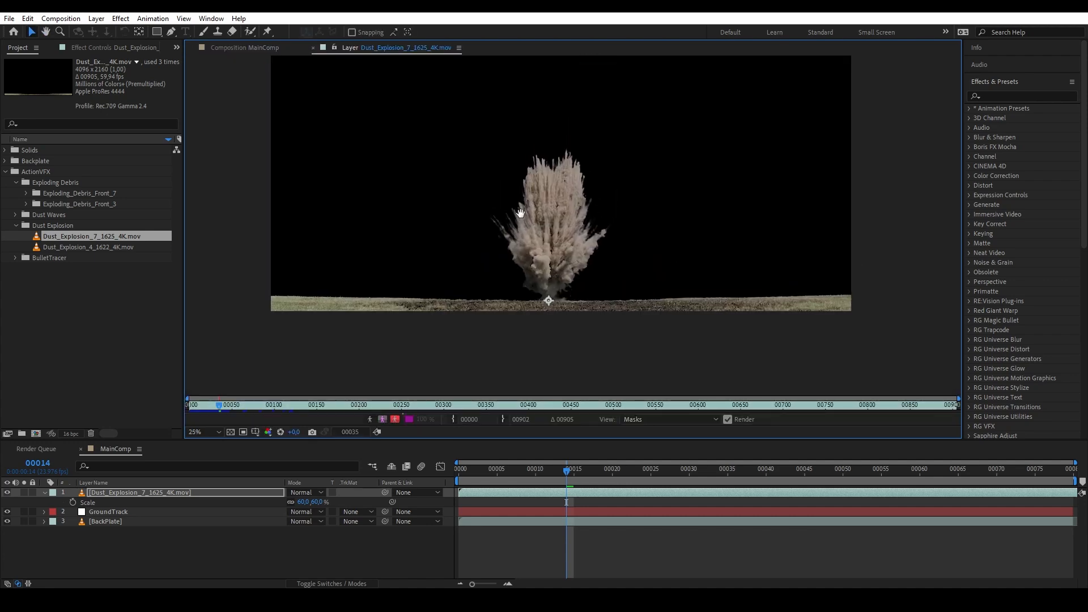
pyautogui.click(170, 32)
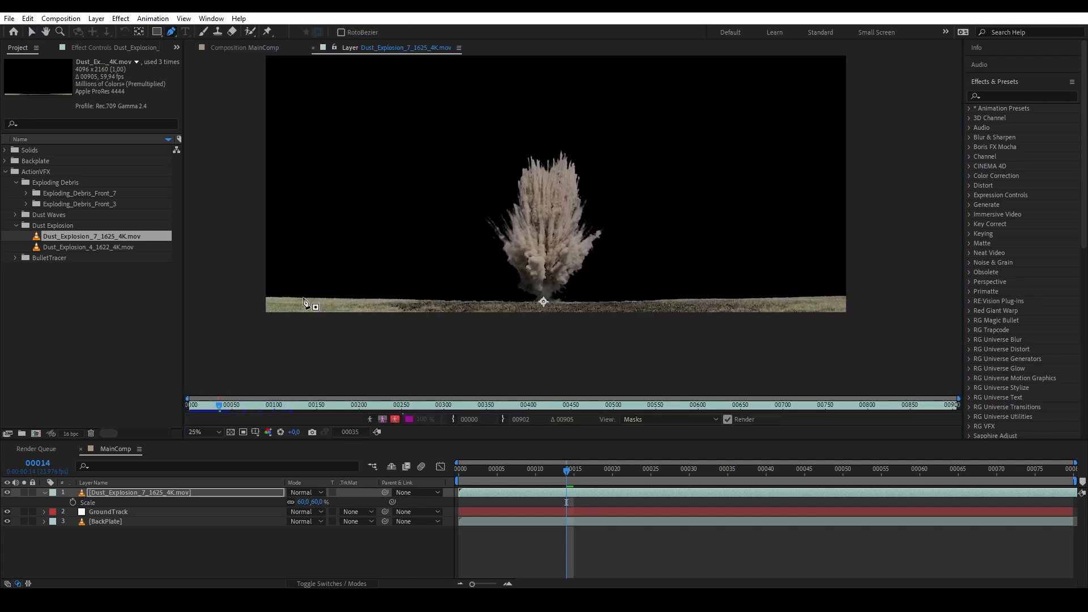
pyautogui.click(237, 258)
pyautogui.click(407, 285)
pyautogui.click(527, 300)
pyautogui.click(570, 297)
pyautogui.click(777, 290)
pyautogui.click(869, 280)
pyautogui.click(883, 332)
pyautogui.click(655, 382)
pyautogui.click(384, 370)
pyautogui.click(237, 258)
pyautogui.scroll(4, 544, 299)
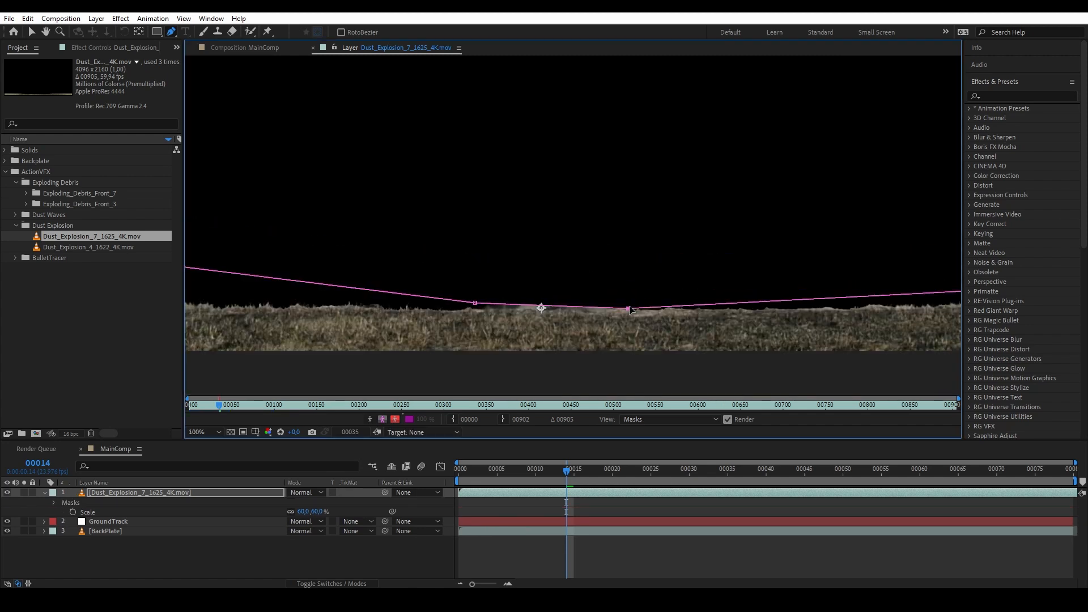
pyautogui.moveTo(475, 304); pyautogui.dragTo(480, 306)
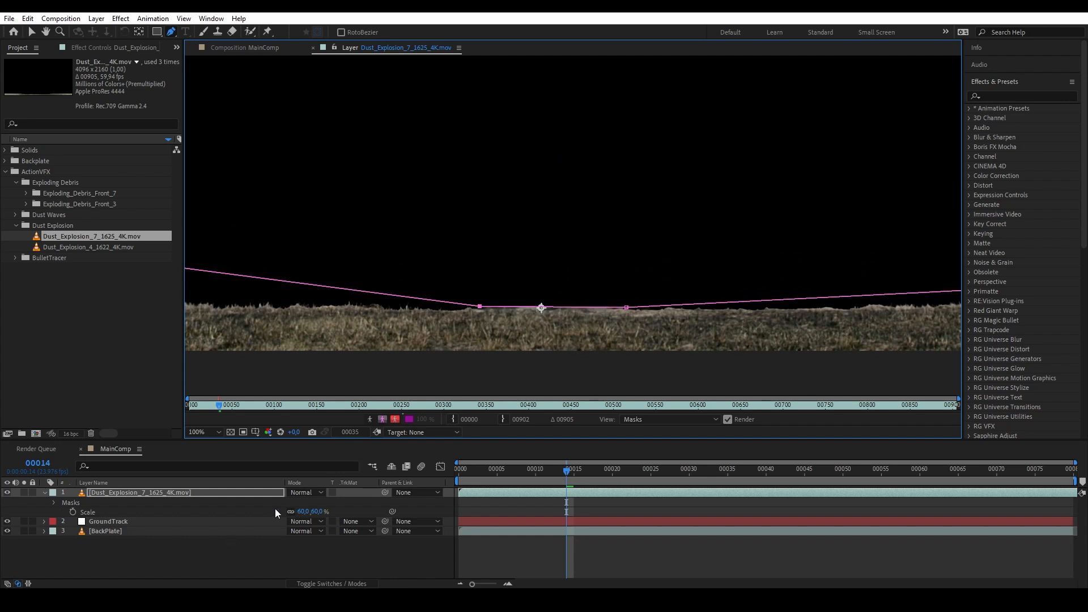
# Set the ground mask to Subtract with a mask feather of 12 pixels.
pyautogui.press('m')
pyautogui.click(304, 501)
pyautogui.click(340, 443)
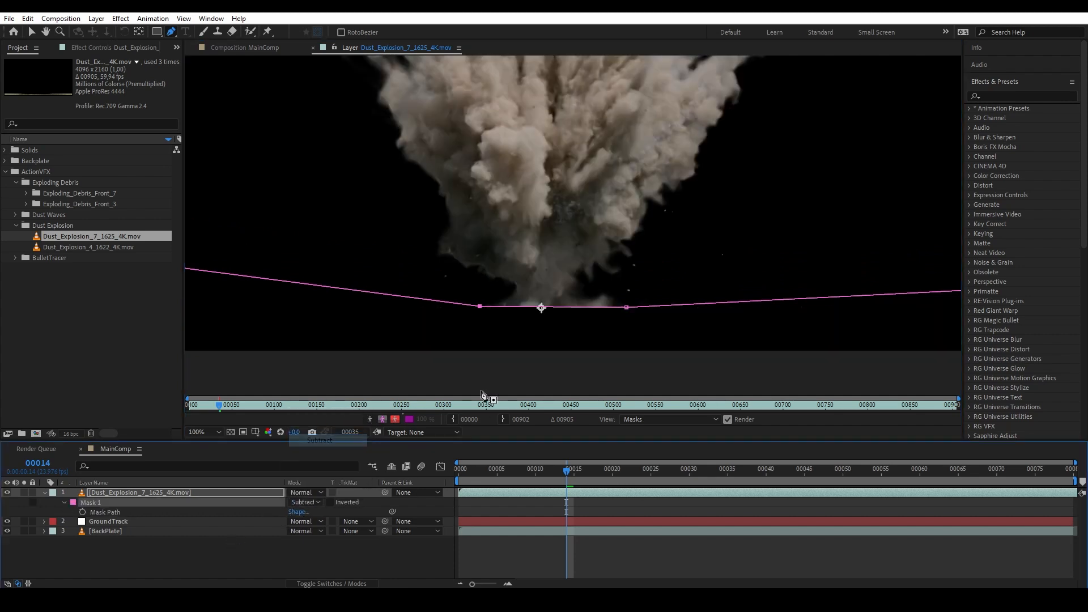
pyautogui.press('f')
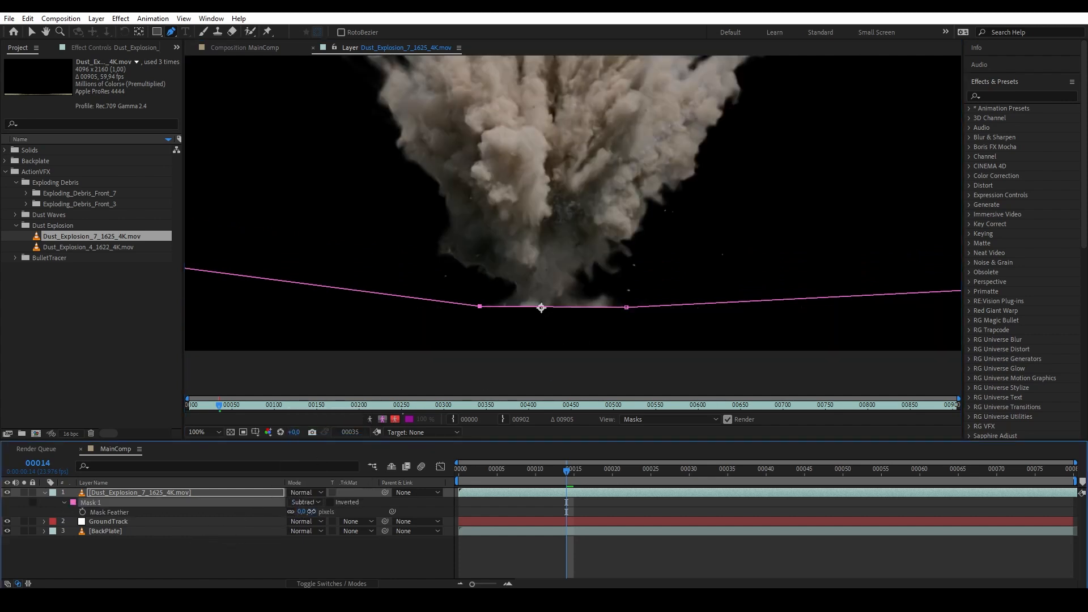
pyautogui.write('12')
pyautogui.press('Return')
pyautogui.click(308, 550)
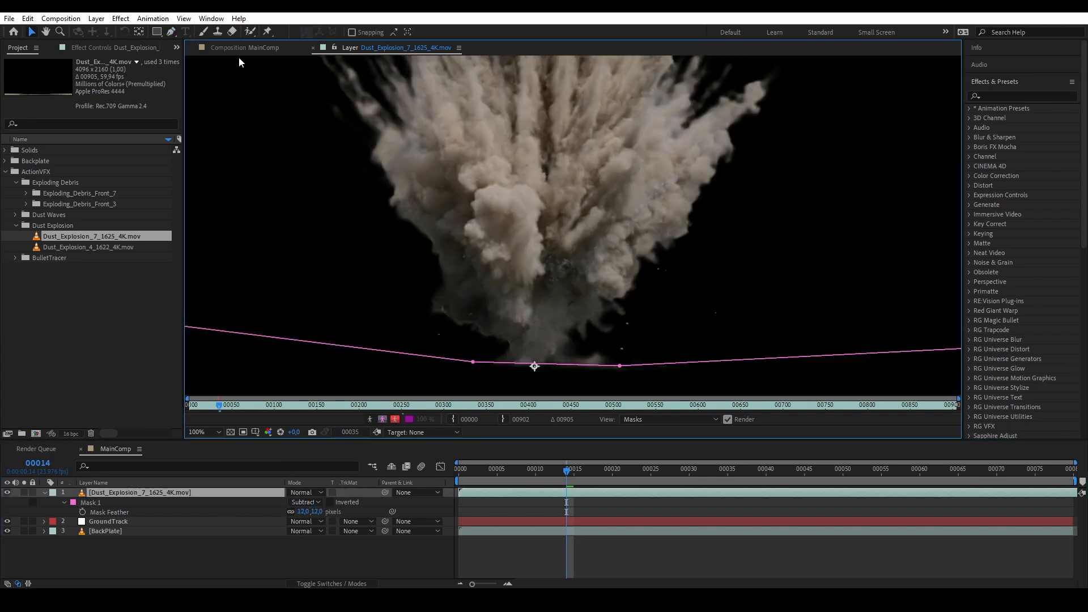
# Return to the MainComp view and parent the dust explosion layer to the GroundTrack null.
pyautogui.click(232, 49)
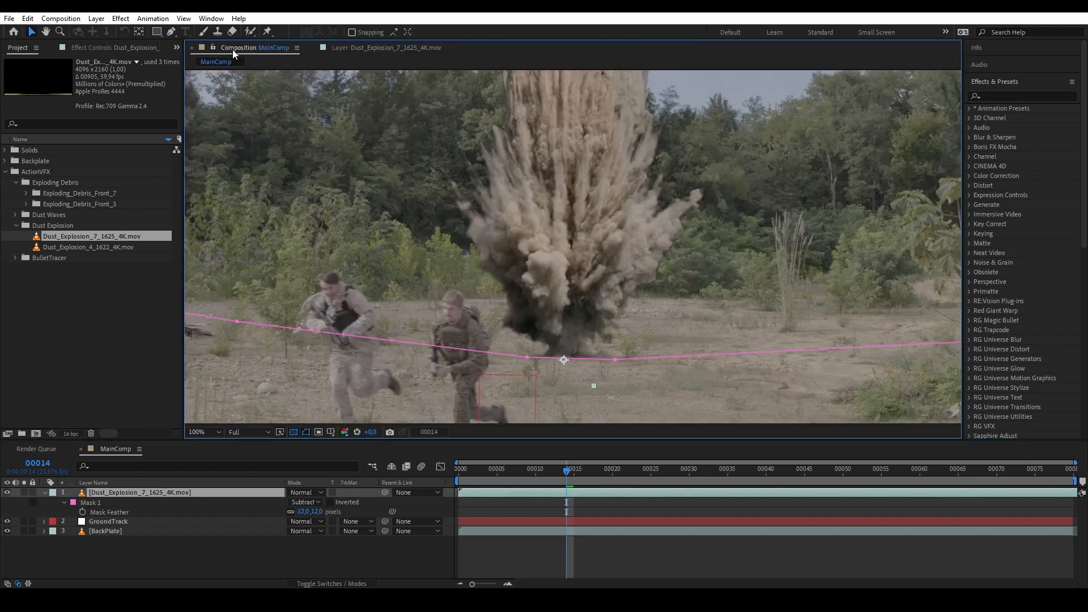
pyautogui.moveTo(578, 276); pyautogui.dragTo(590, 315)
pyautogui.click(416, 492)
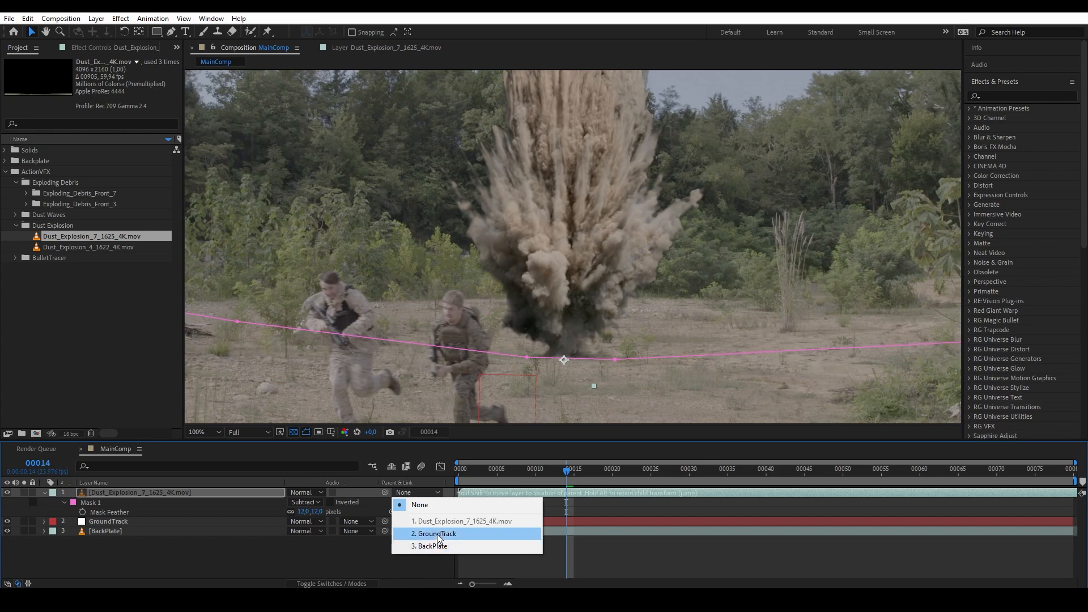
pyautogui.click(437, 534)
# Play the composition from frame 0 to check the explosion's tracking and speed, and return to the first frame.
pyautogui.press(',')
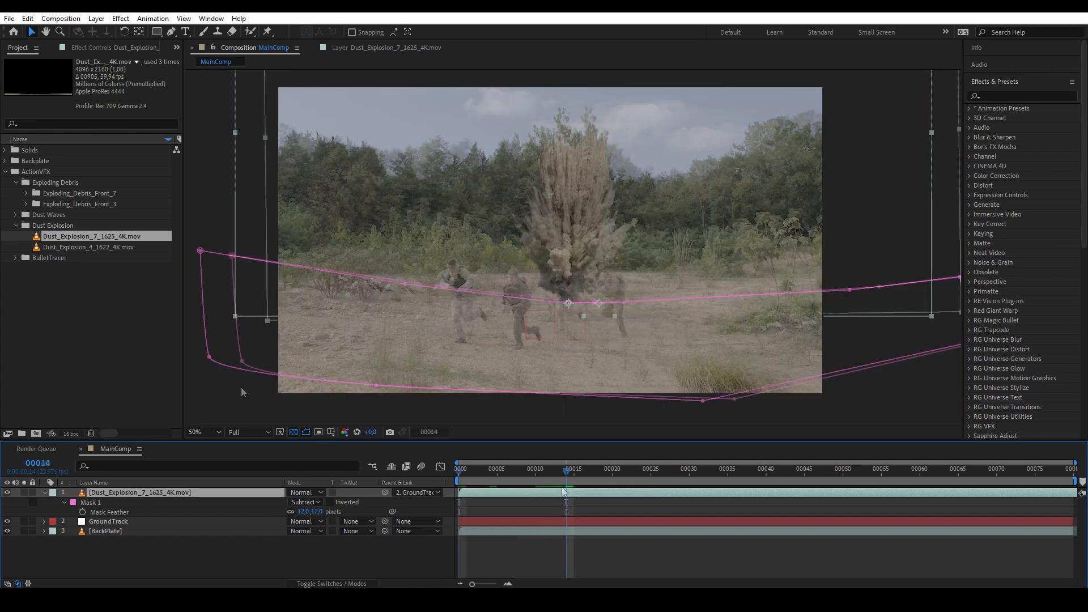
pyautogui.click(243, 386)
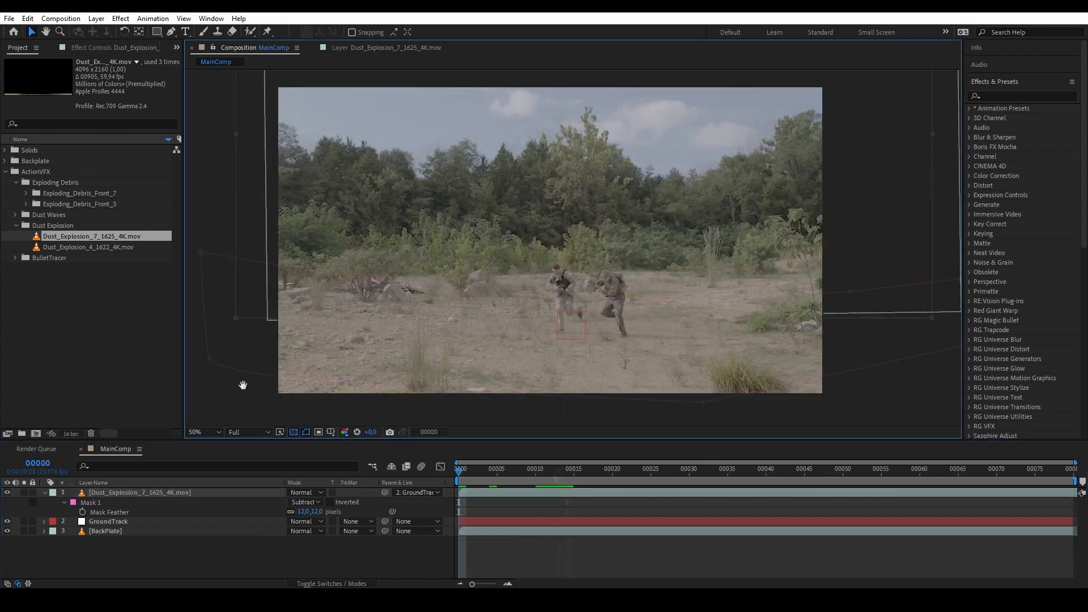
pyautogui.press('space')
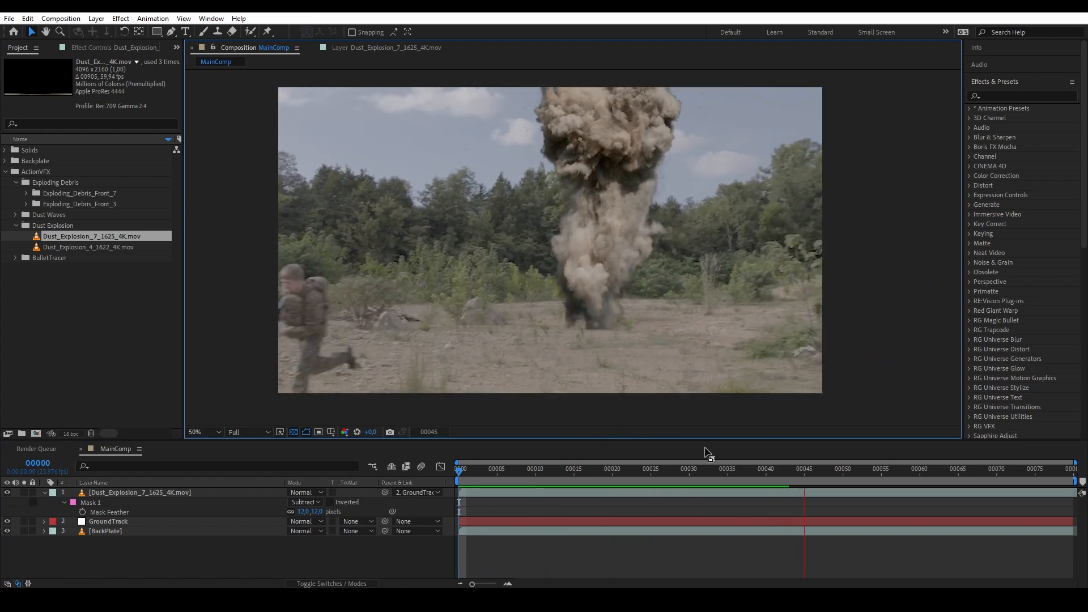
pyautogui.press('space')
pyautogui.moveTo(918, 472); pyautogui.dragTo(458, 481)
# Speed up the dust explosion layer with a Time Stretch factor of 75.
pyautogui.click(467, 488)
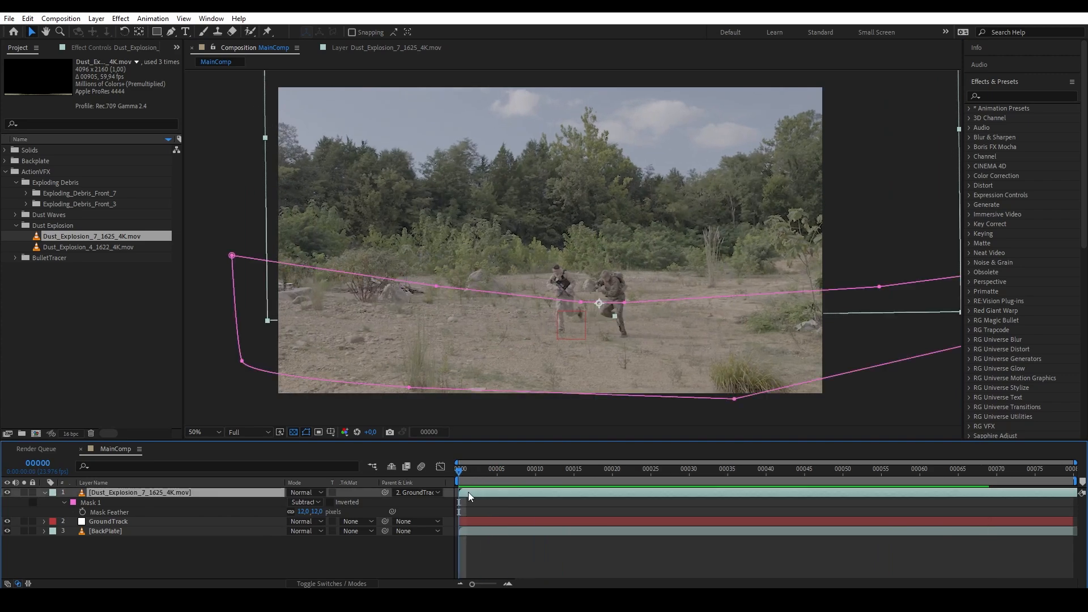
pyautogui.rightClick(468, 492)
pyautogui.moveTo(579, 230)
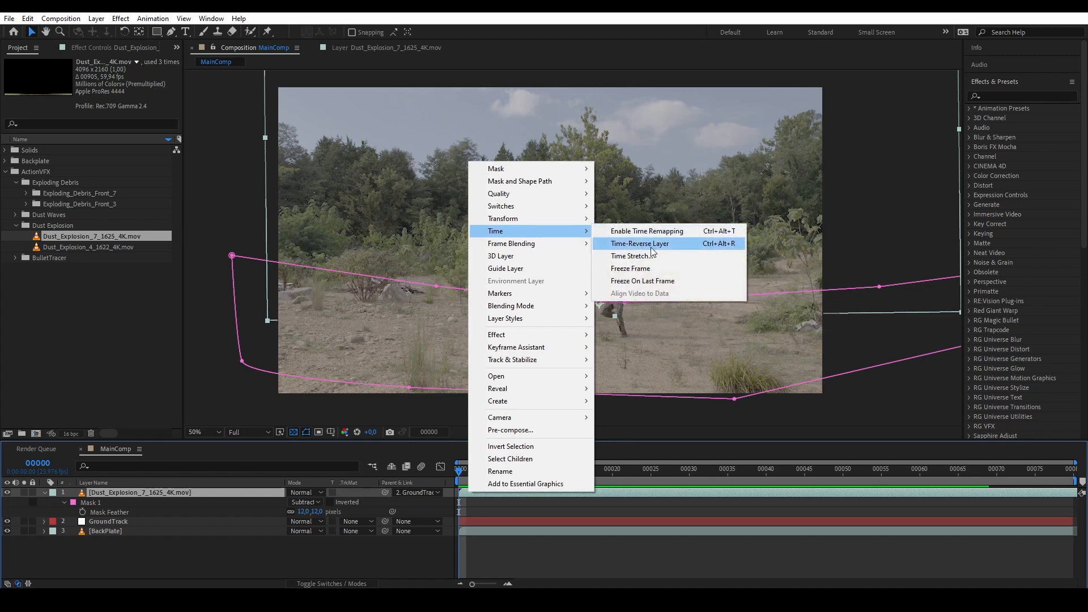
pyautogui.click(650, 257)
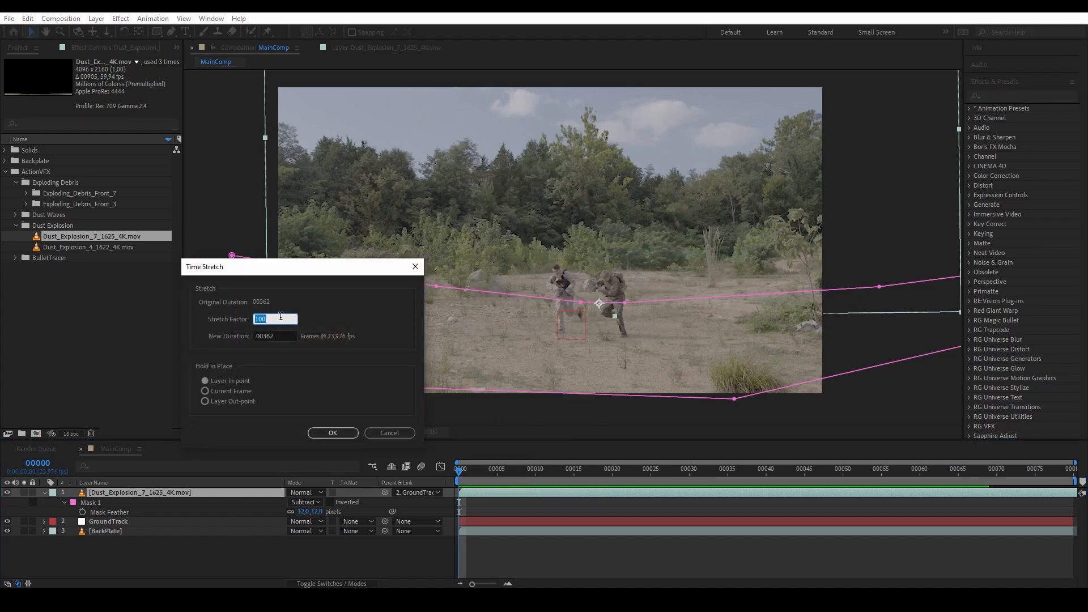
pyautogui.write('75')
pyautogui.press('Return')
# Mirror the explosion horizontally at frame 15 by setting only its X scale to -60.3%.
pyautogui.moveTo(459, 471); pyautogui.dragTo(575, 453)
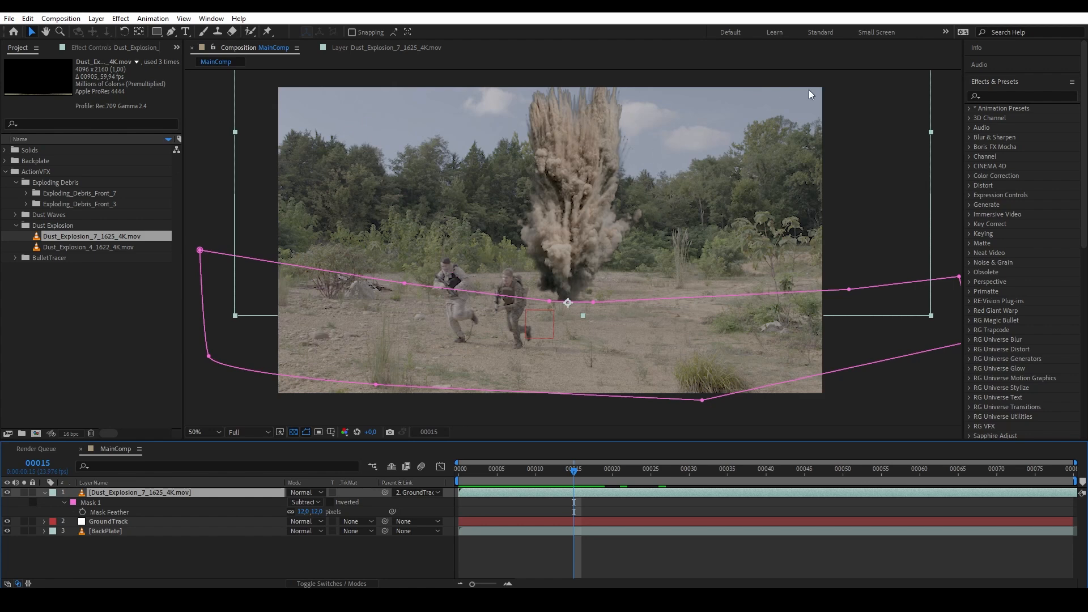
pyautogui.click(929, 137)
pyautogui.press('s')
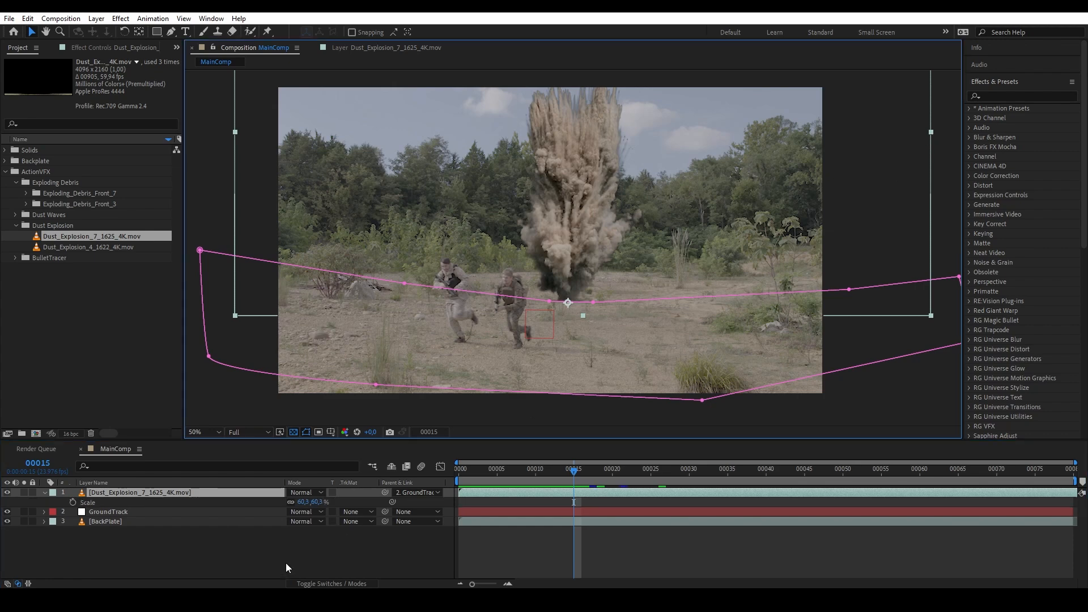
pyautogui.click(302, 503)
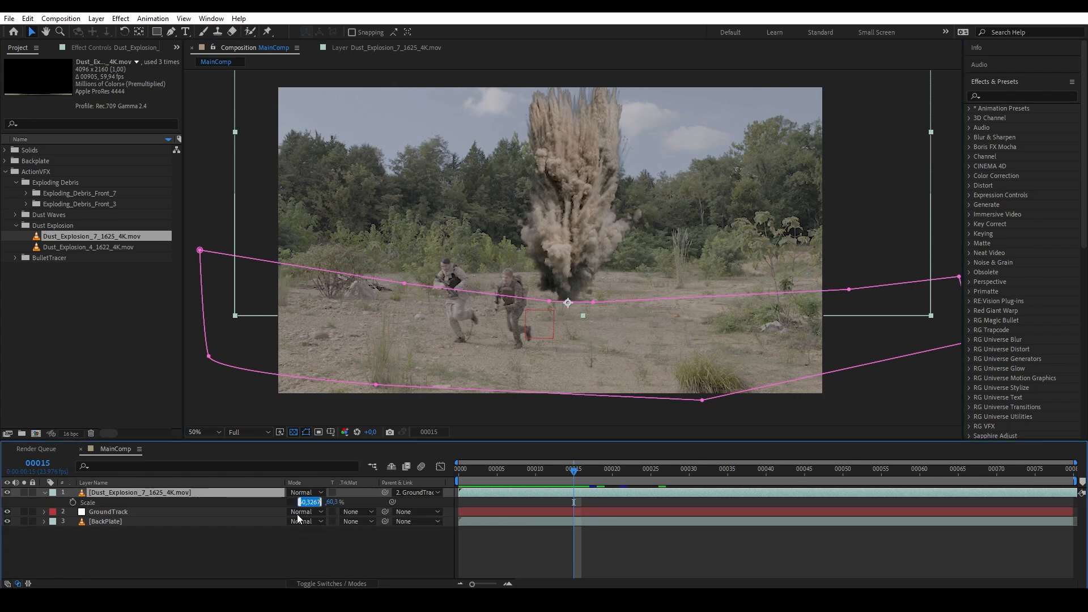
pyautogui.click(300, 499)
pyautogui.write('-')
pyautogui.click(318, 539)
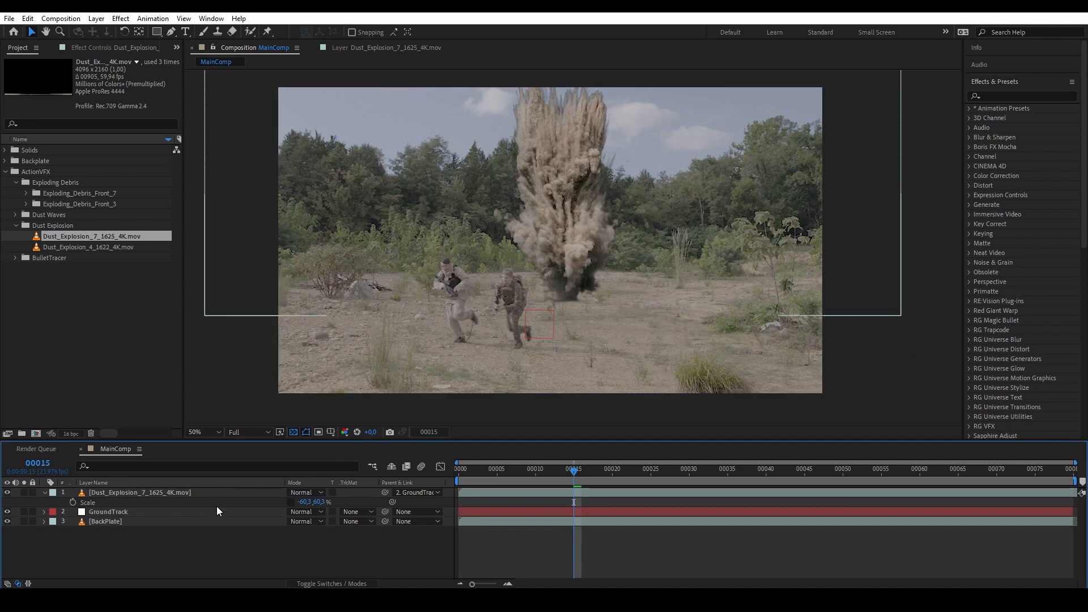
# Duplicate the explosion layer and lay the lower copy flat on the ground as a 3D layer, oriented about 80°, 359°, 97° with 89.9% Y scale.
pyautogui.click(195, 493)
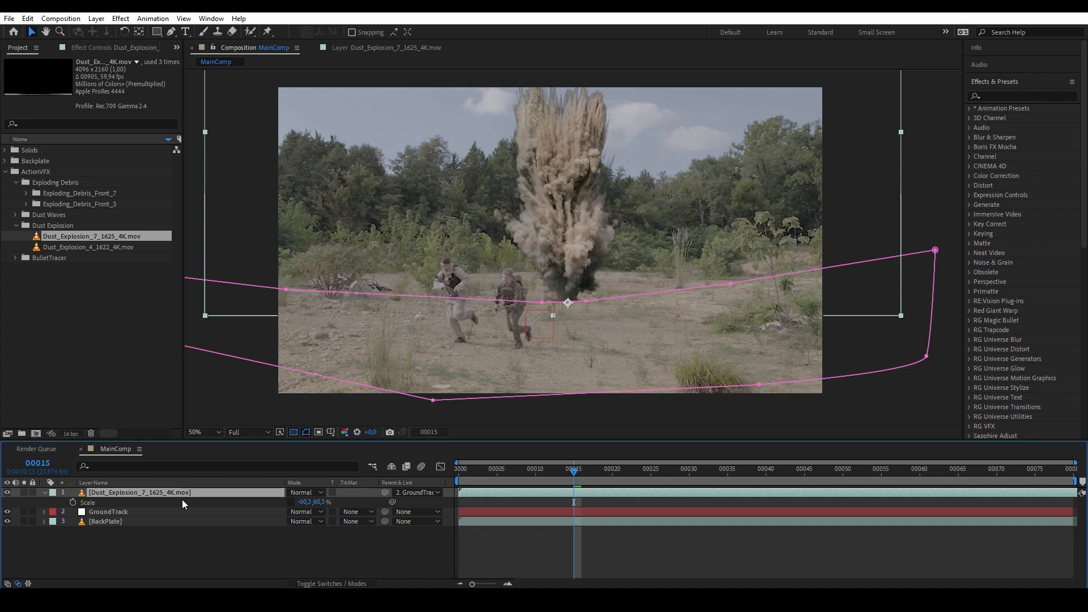
pyautogui.hotkey('ctrl', 'd')
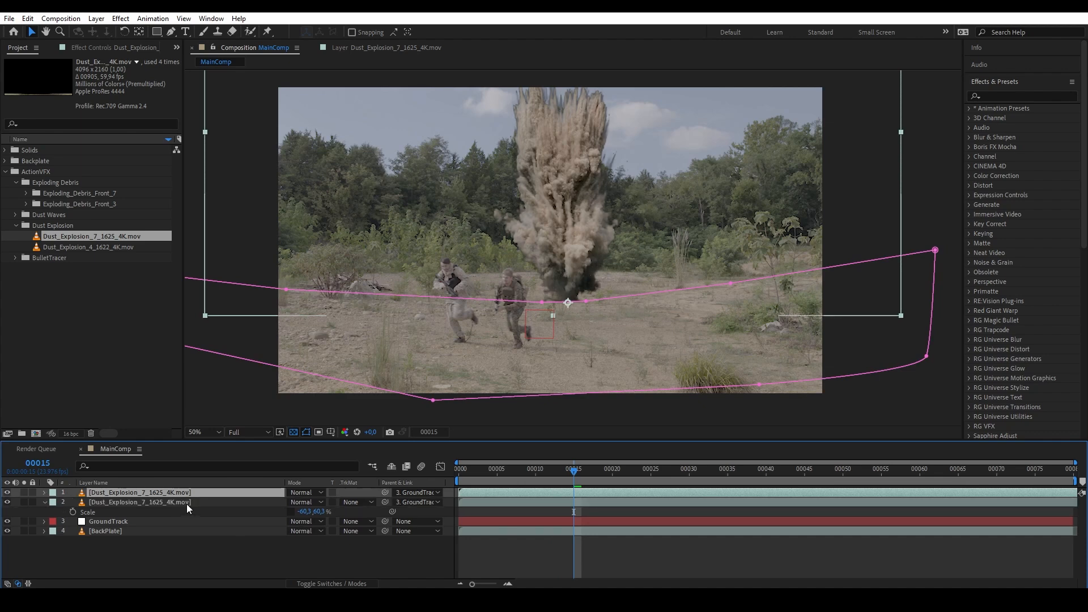
pyautogui.click(184, 502)
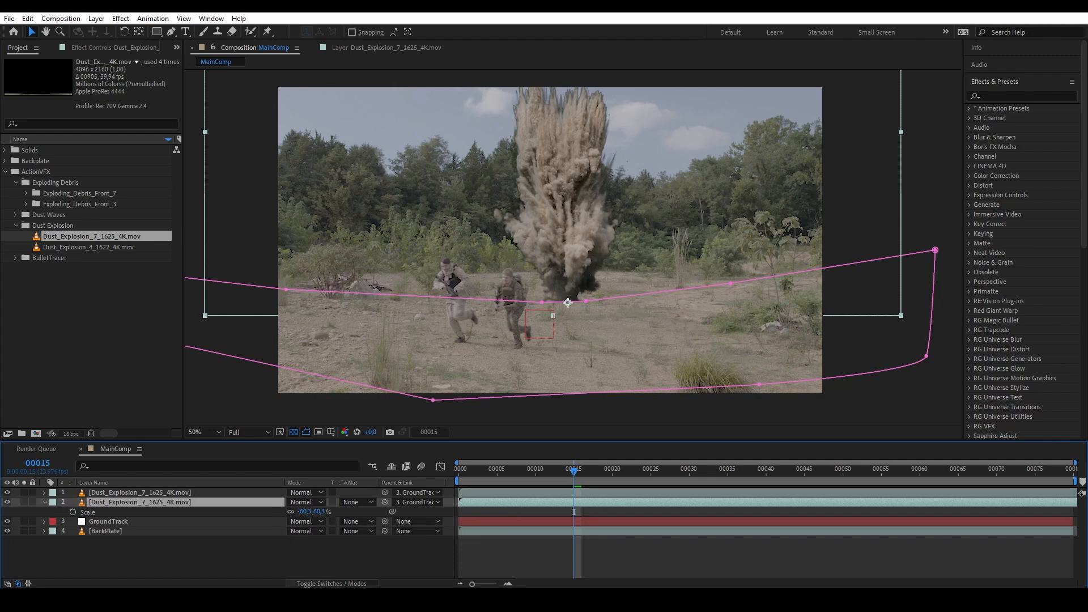
pyautogui.click(350, 583)
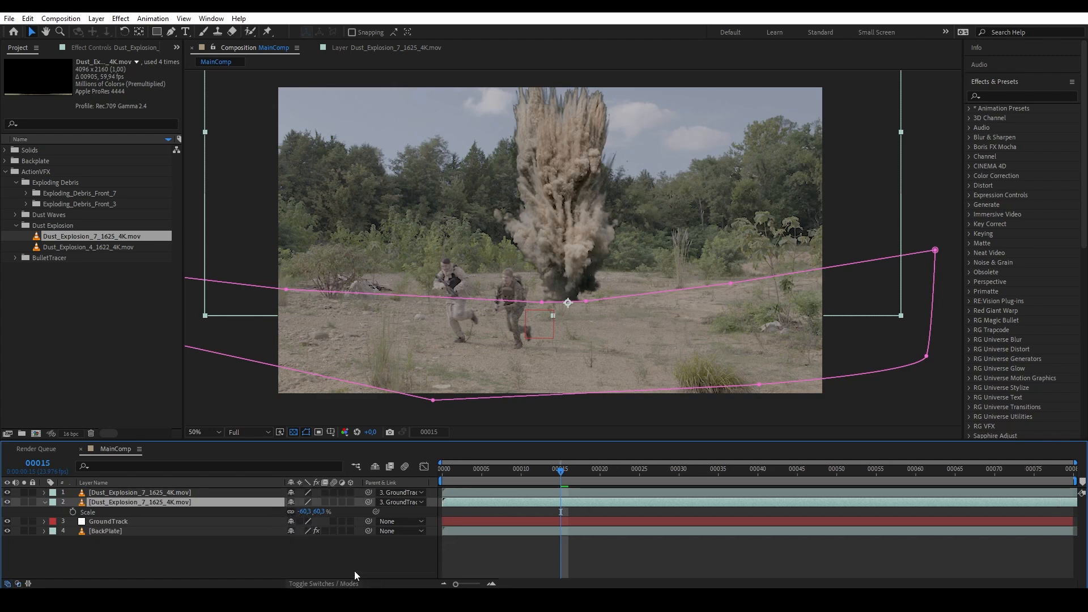
pyautogui.click(351, 502)
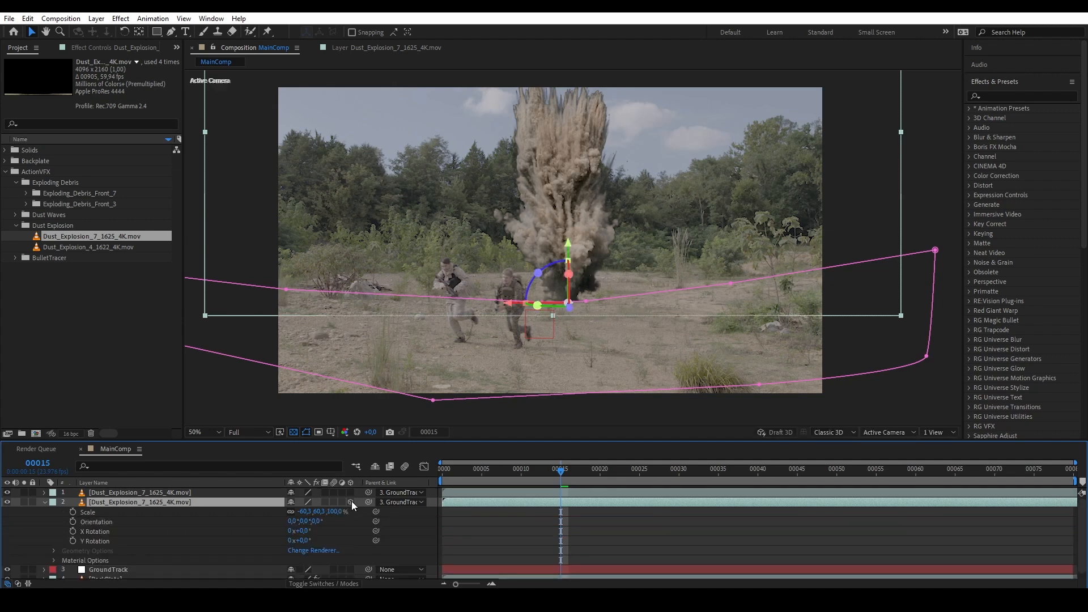
pyautogui.moveTo(569, 274); pyautogui.dragTo(577, 301)
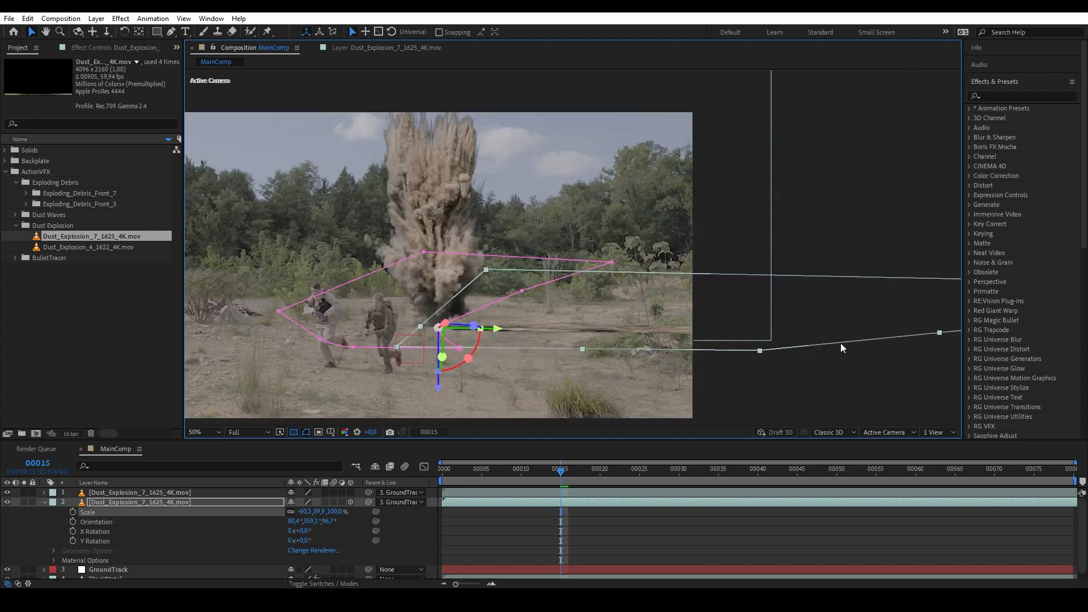
# Apply a Fill effect to the flattened explosion copy and sample its colour from the dark uniform of the soldier nearest the blast.
pyautogui.click(989, 95)
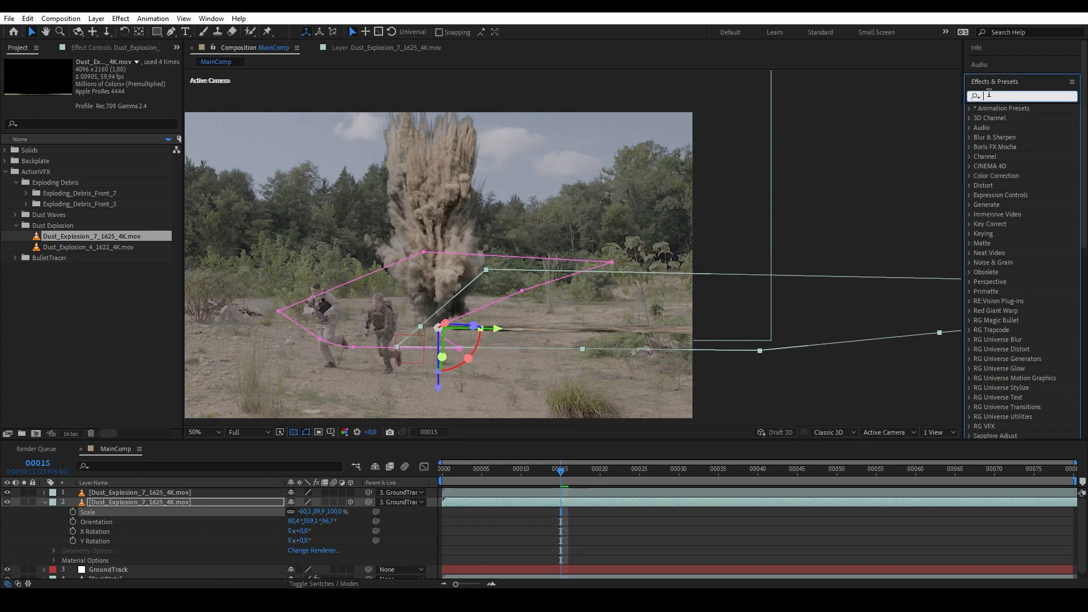
pyautogui.write('fill')
pyautogui.doubleClick(1009, 176)
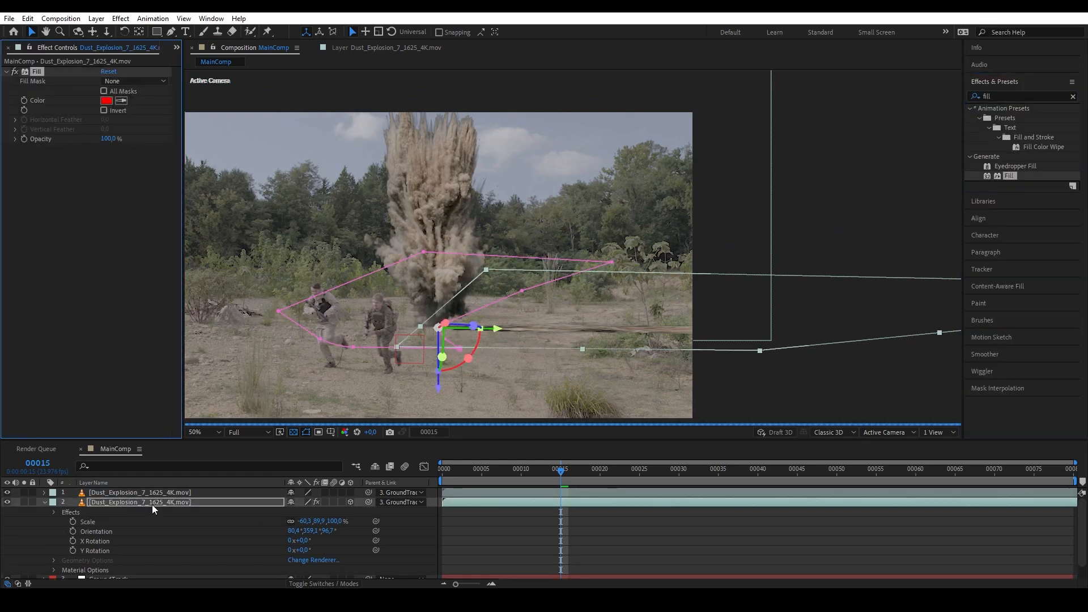
pyautogui.click(121, 100)
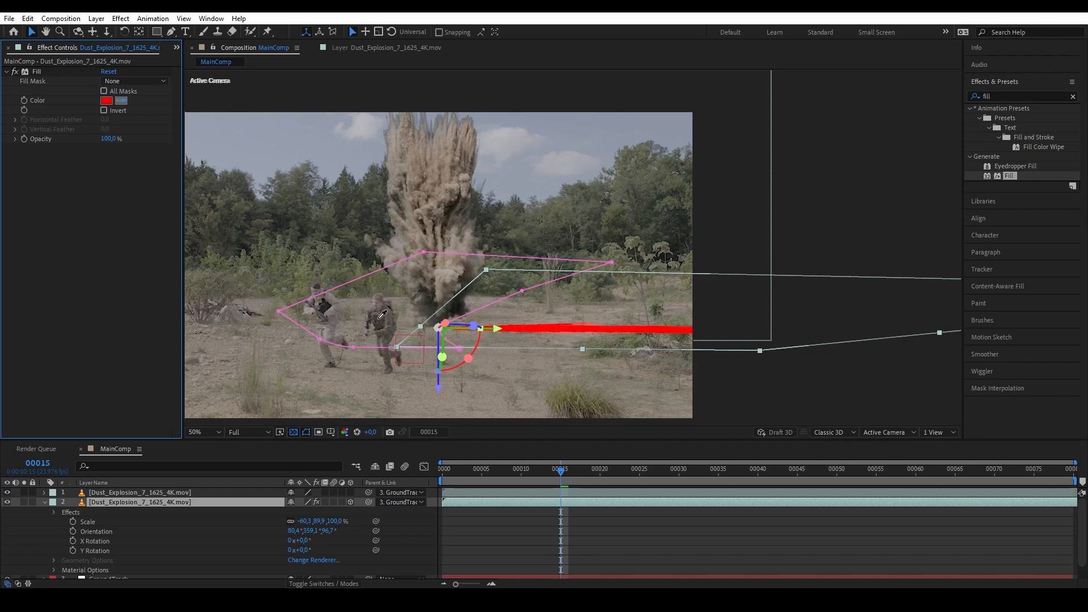
pyautogui.click(379, 318)
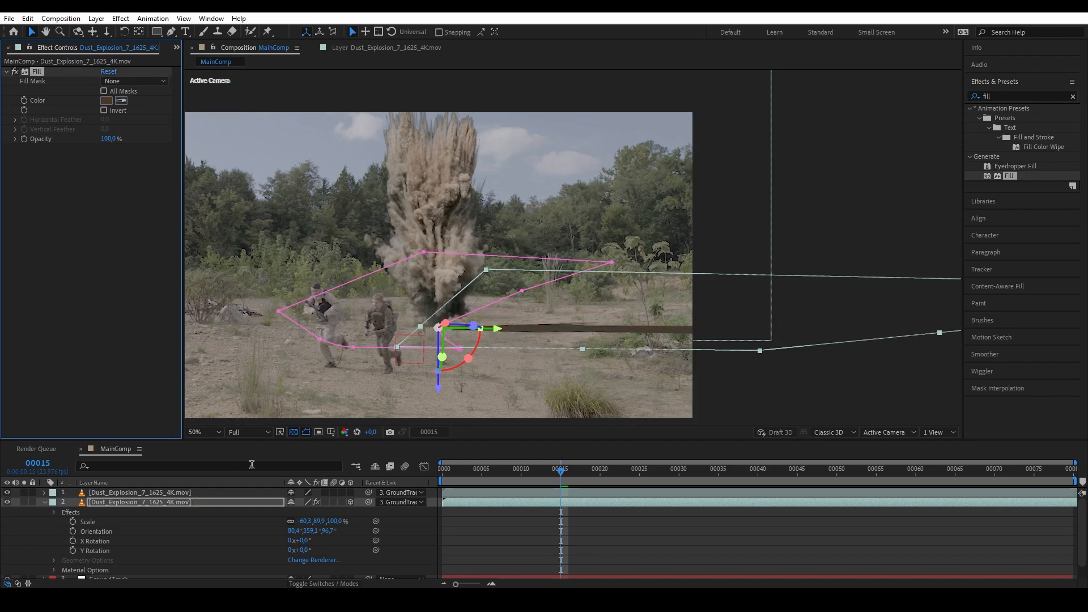
# Add a Fast Box Blur effect with a blur radius of 14 to the flattened explosion copy.
pyautogui.click(1022, 96)
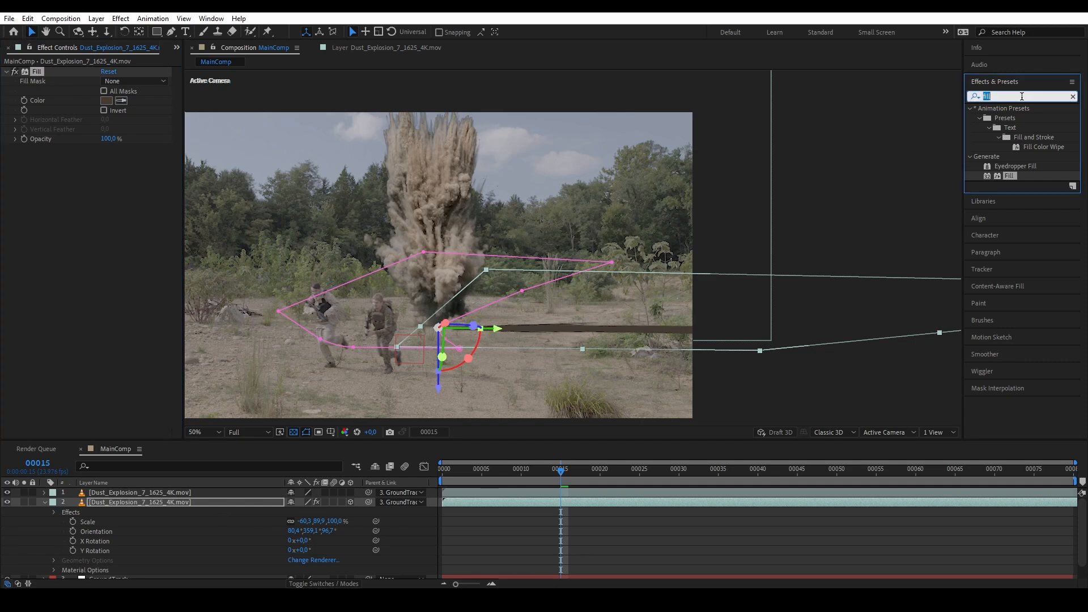
pyautogui.write('fast')
pyautogui.doubleClick(1023, 176)
pyautogui.click(105, 158)
pyautogui.write('14')
pyautogui.click(94, 239)
pyautogui.scroll(3, 547, 326)
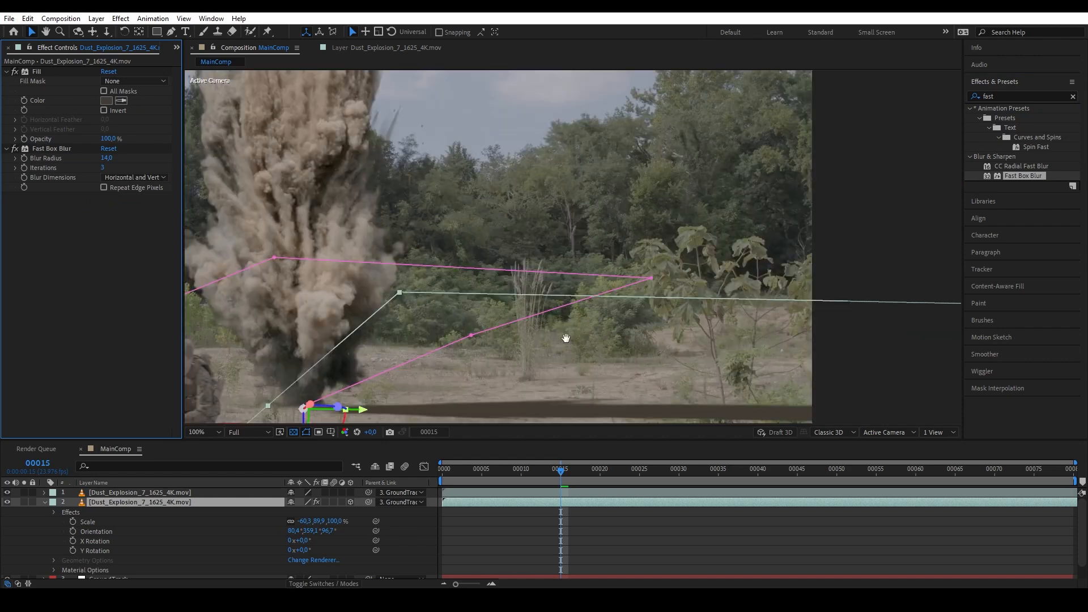
# Reveal the flattened explosion copy's opacity and set it to 40%.
pyautogui.click(147, 501)
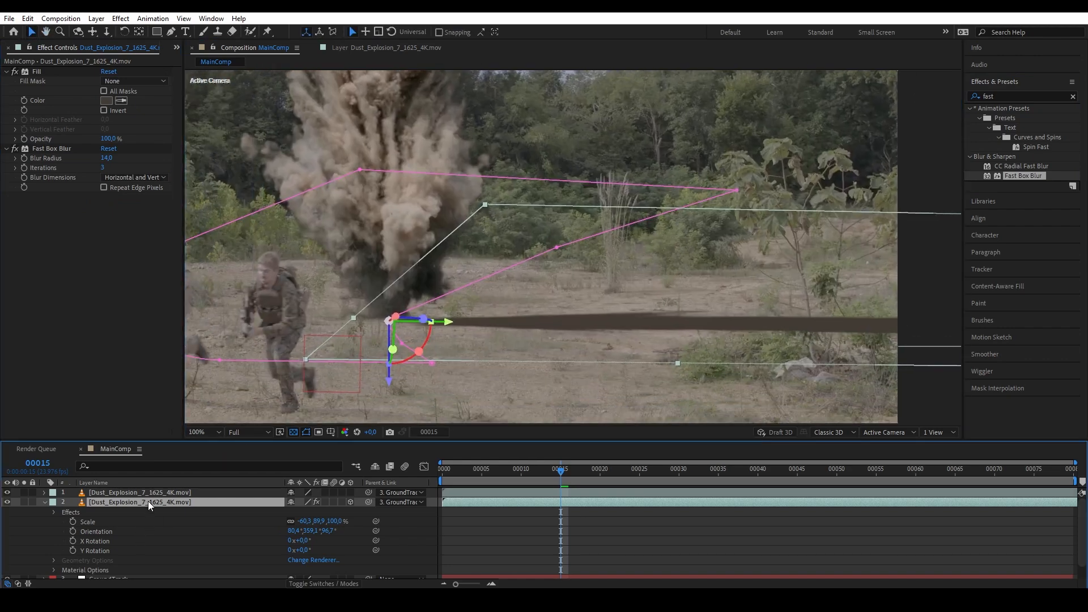
pyautogui.press('t')
pyautogui.click(293, 507)
pyautogui.click(294, 510)
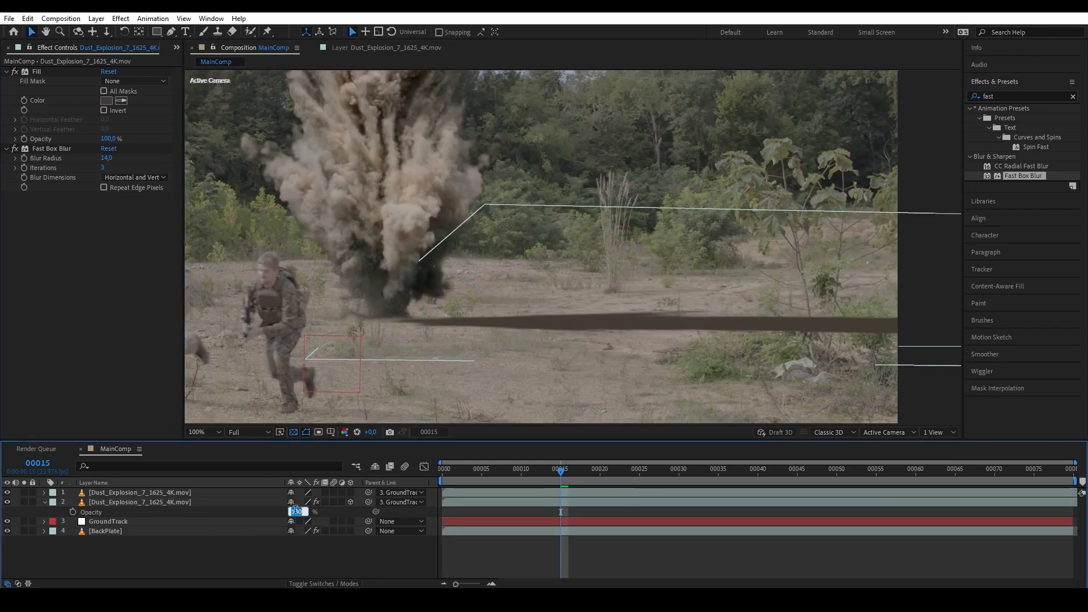
pyautogui.write('40')
pyautogui.press('Return')
pyautogui.click(274, 573)
# Rename the flattened explosion layer as ShadowExplosion.
pyautogui.click(157, 507)
pyautogui.rightClick(182, 514)
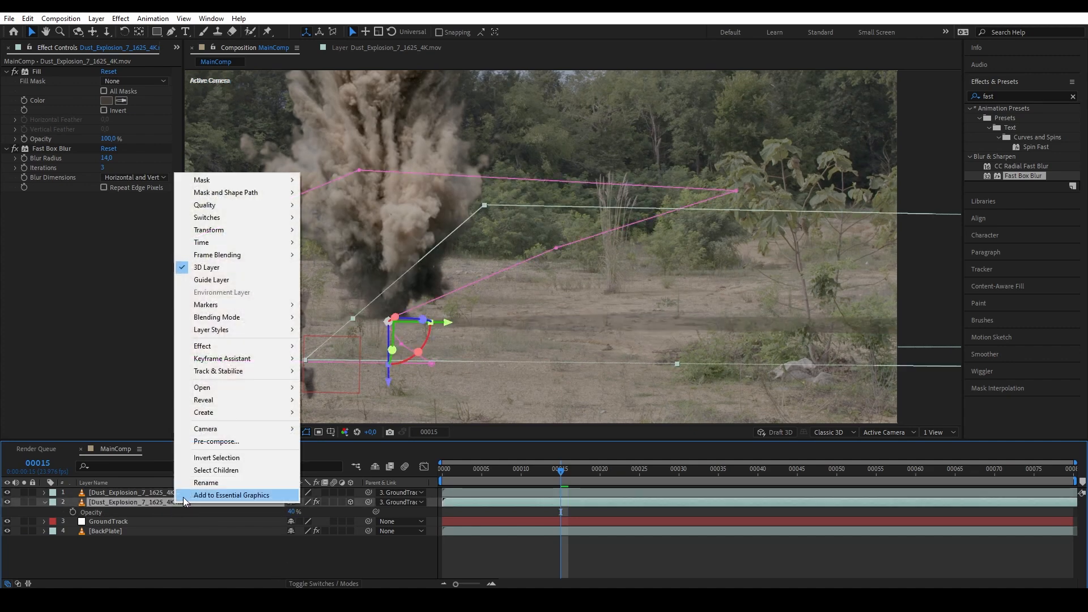
pyautogui.click(198, 479)
pyautogui.write('ShadowExplosion')
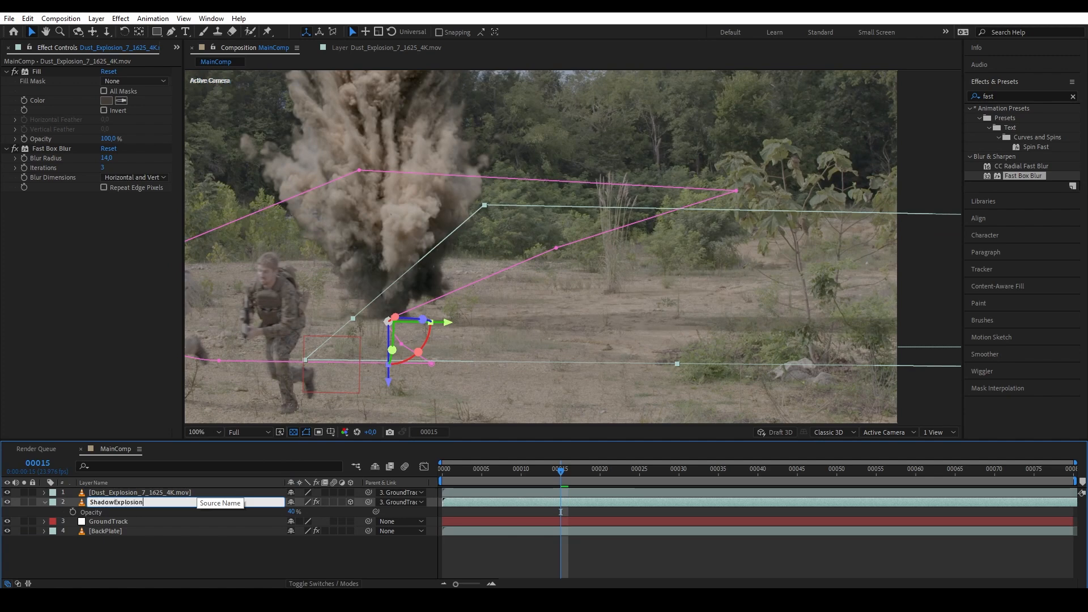
pyautogui.press('Return')
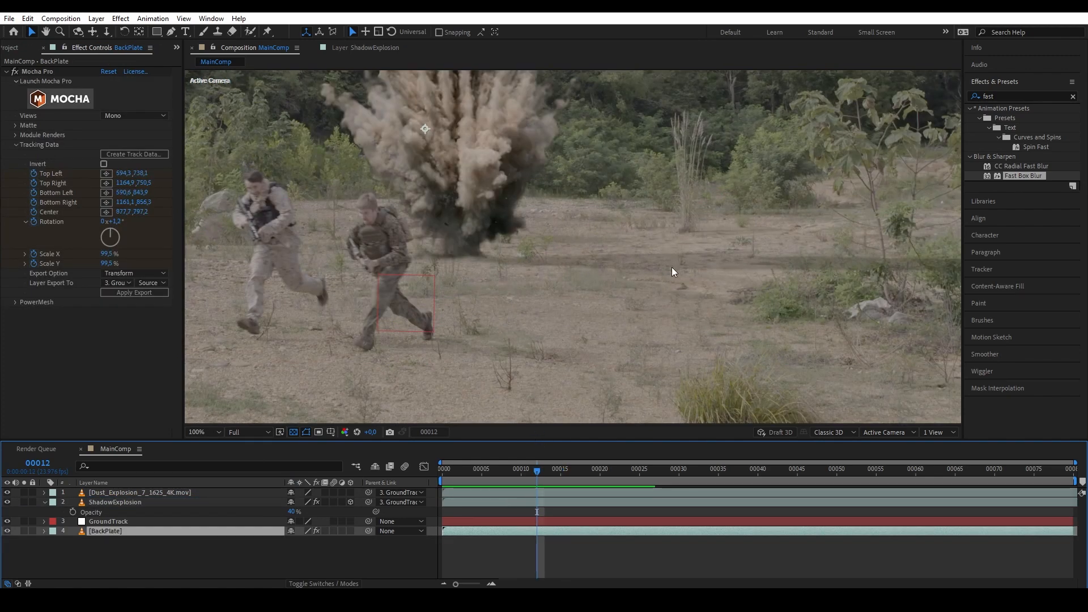
# Set the ShadowExplosion layer's opacity to 30% and scrub through the early frames to check the shadow.
pyautogui.moveTo(647, 280); pyautogui.dragTo(632, 309)
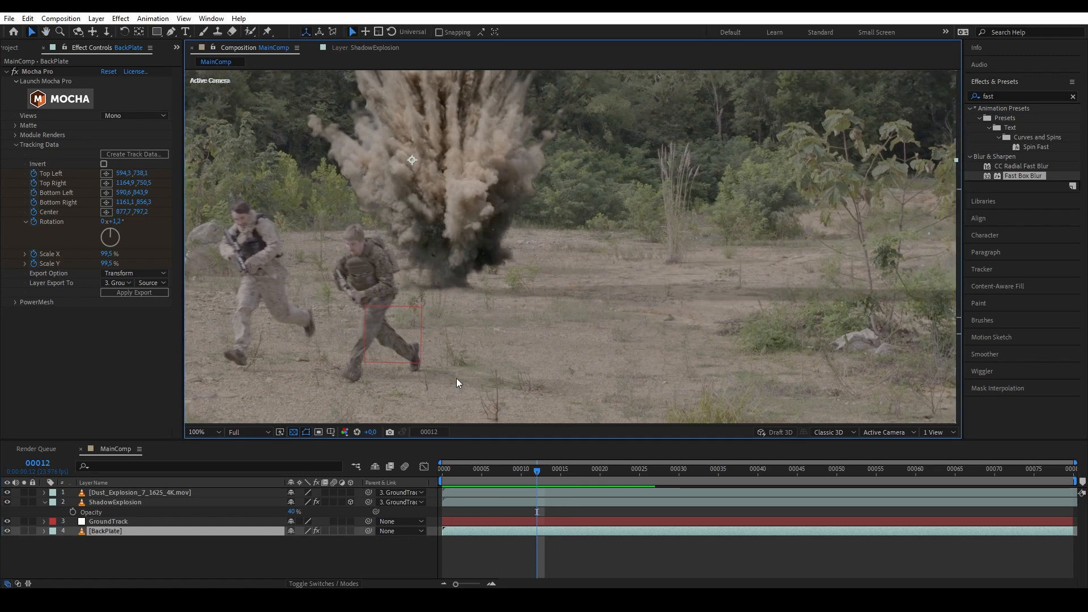
pyautogui.click(131, 503)
pyautogui.click(294, 512)
pyautogui.write('30')
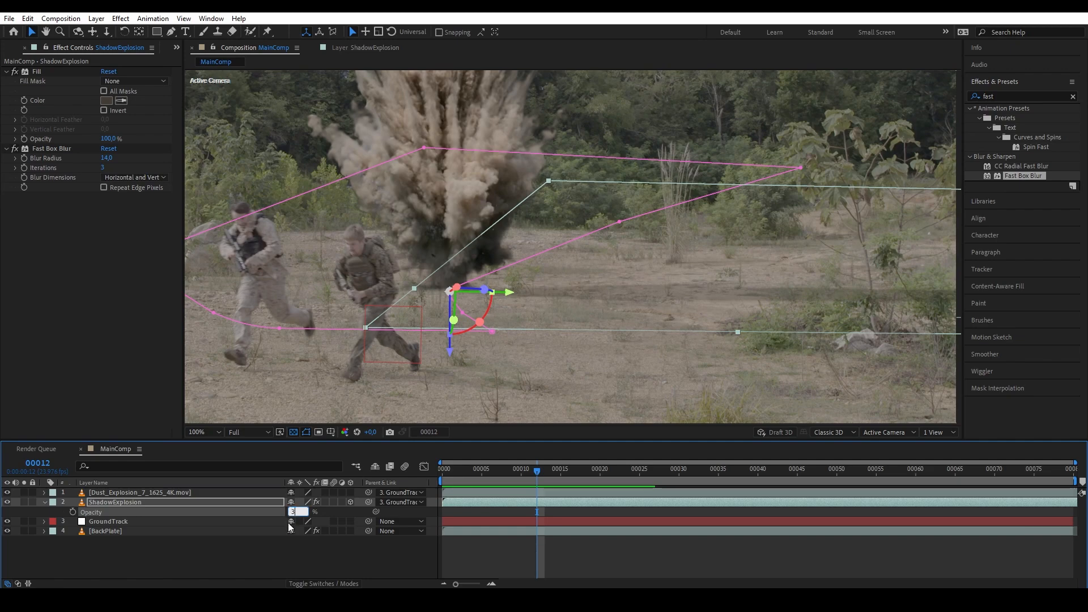
pyautogui.click(274, 561)
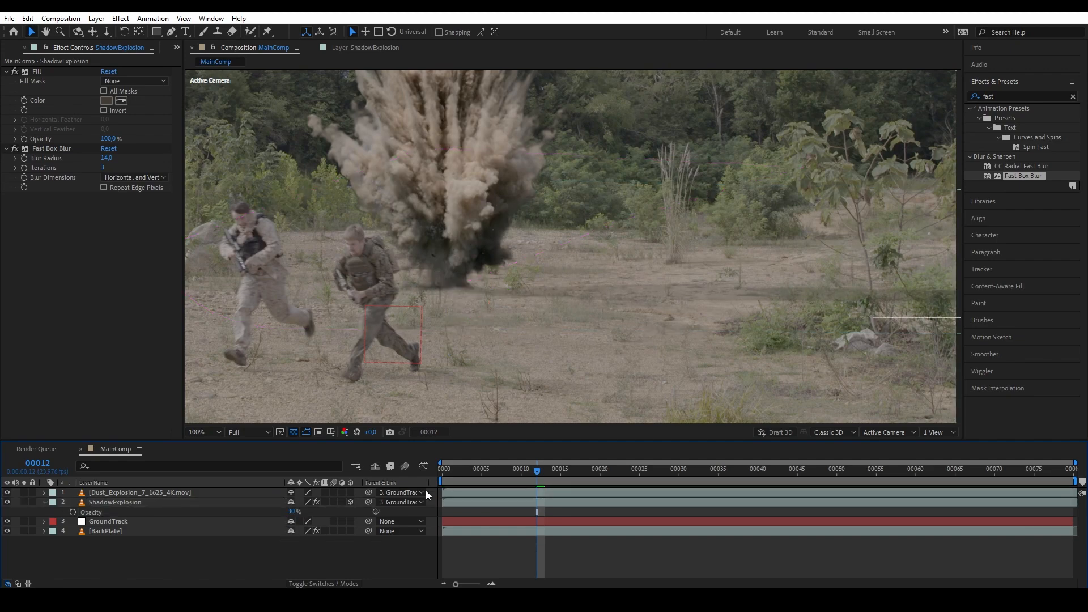
pyautogui.click(521, 471)
pyautogui.moveTo(490, 477); pyautogui.dragTo(464, 474)
pyautogui.scroll(-1, 513, 327)
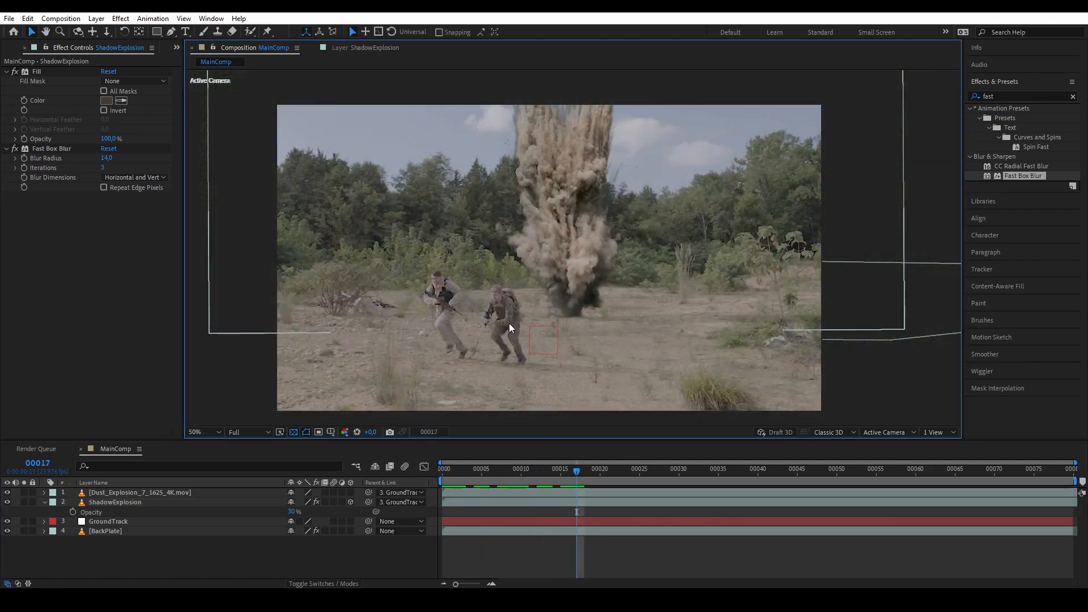
# Apply the Refine Soft Matte effect to the upright Dust_Explosion_7_1625_4K.mov layer at frame 17.
pyautogui.click(173, 493)
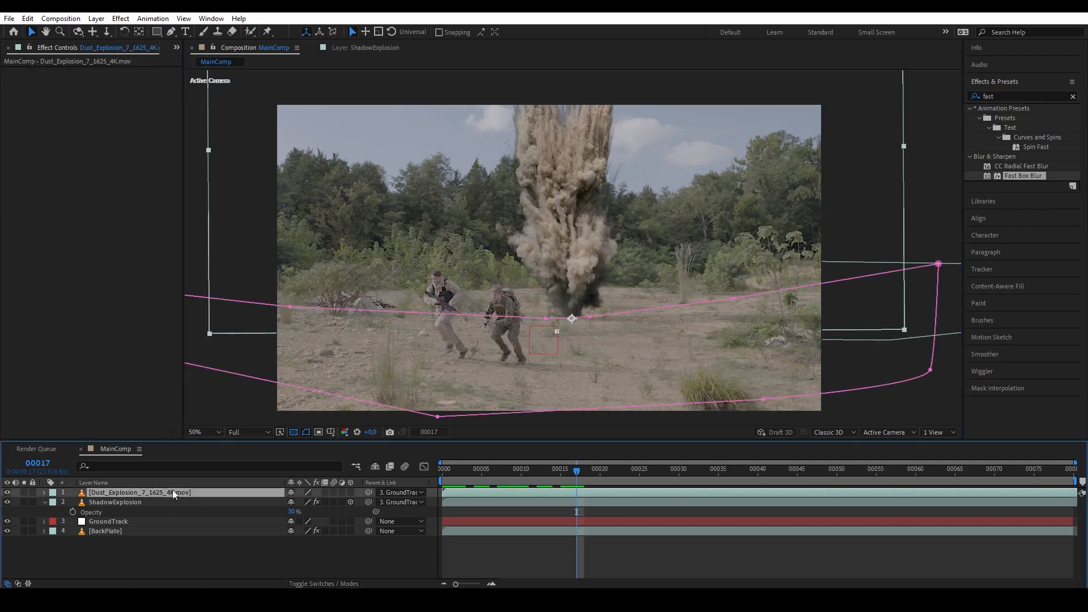
pyautogui.scroll(4, 494, 231)
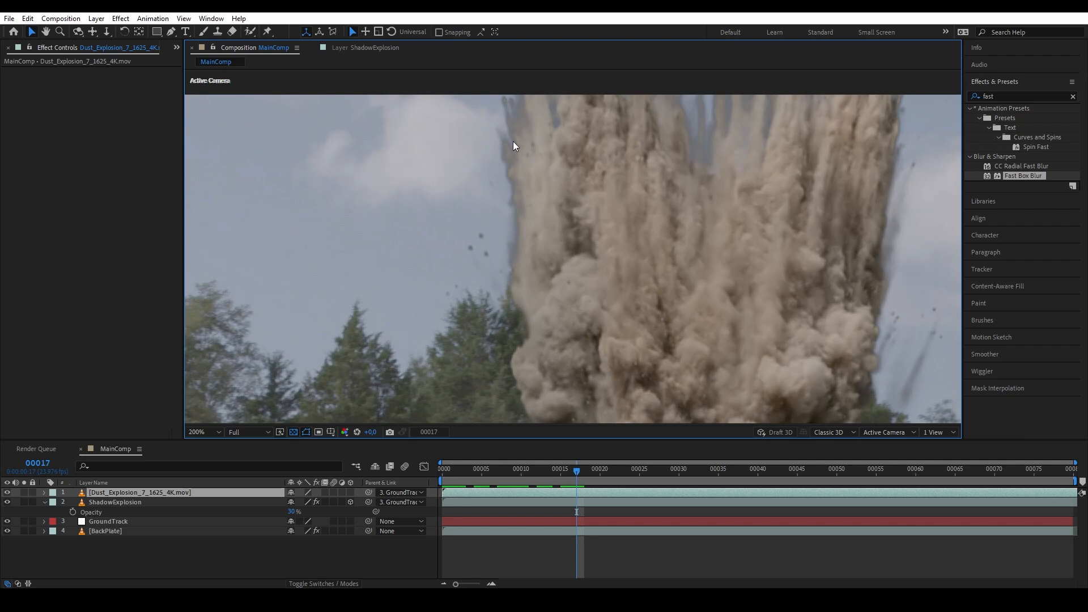
pyautogui.click(1018, 96)
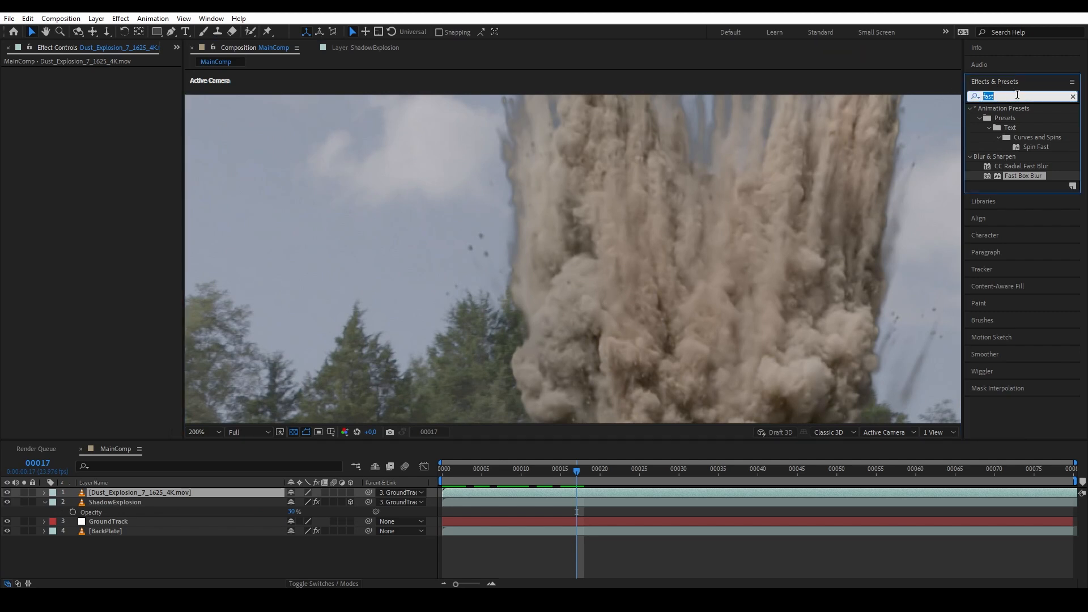
pyautogui.write('refine')
pyautogui.moveTo(1025, 126); pyautogui.dragTo(141, 491)
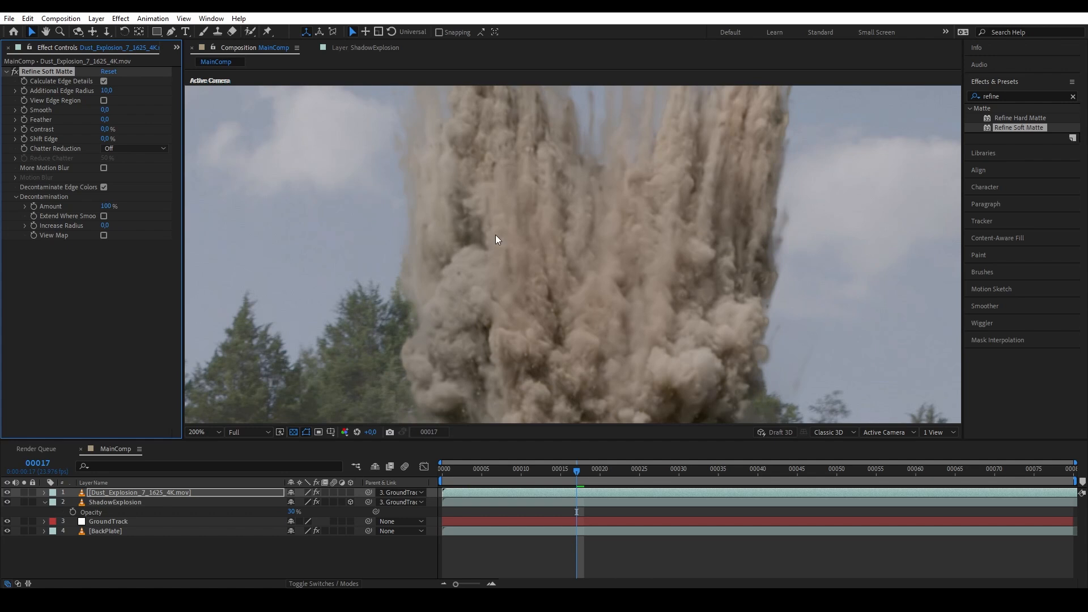
# Compare the explosion's edges and flying debris with Refine Soft Matte switched off and on.
pyautogui.click(15, 71)
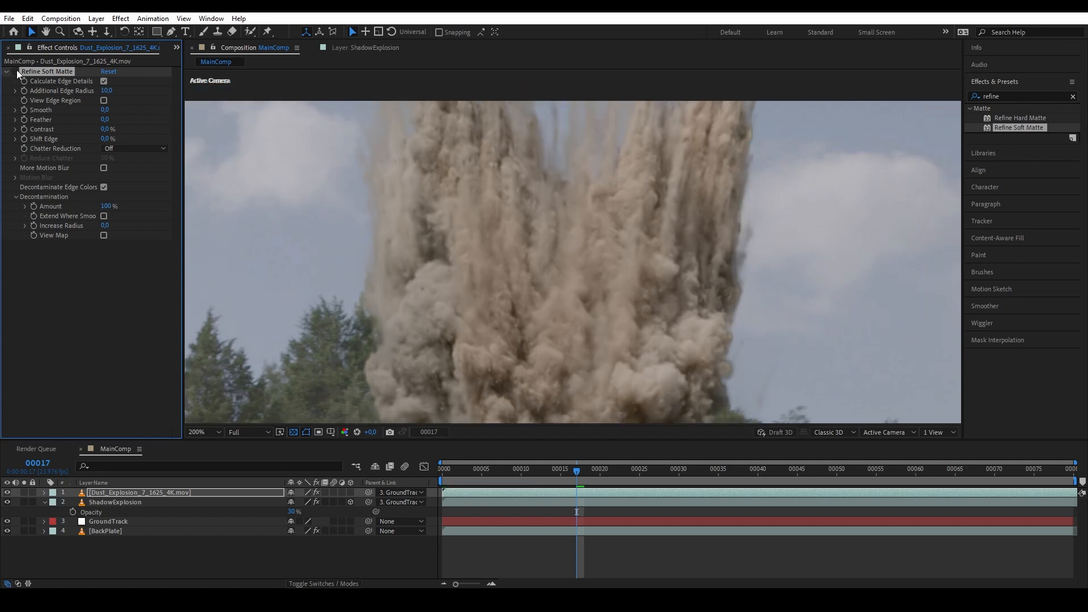
pyautogui.click(16, 70)
pyautogui.click(16, 70)
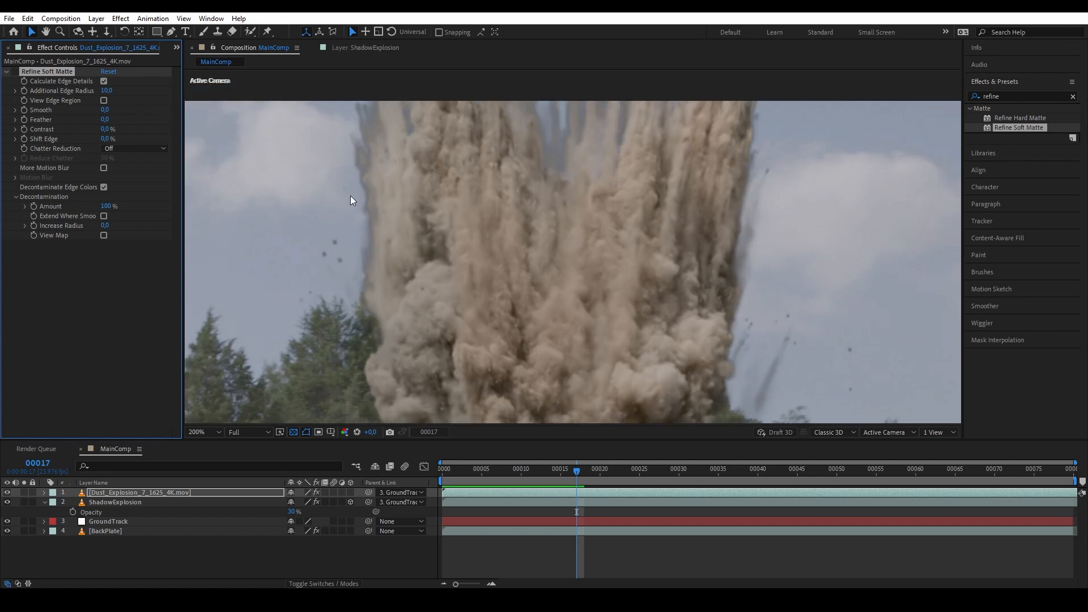
pyautogui.click(16, 71)
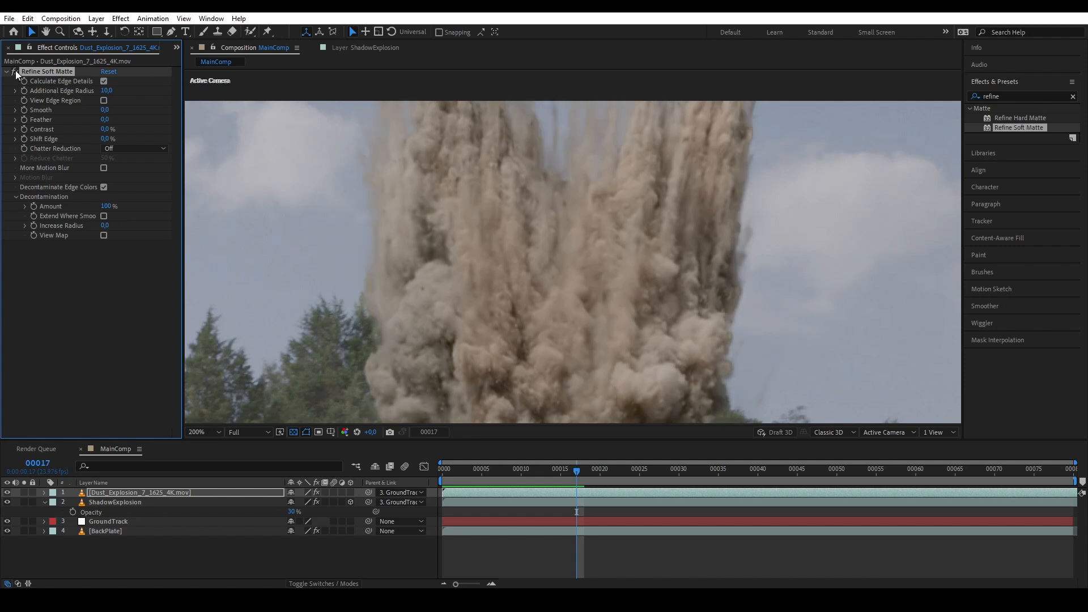
# Turn off Calculate Edge Details in Refine Soft Matte and set Shift Edge to 1%.
pyautogui.click(104, 82)
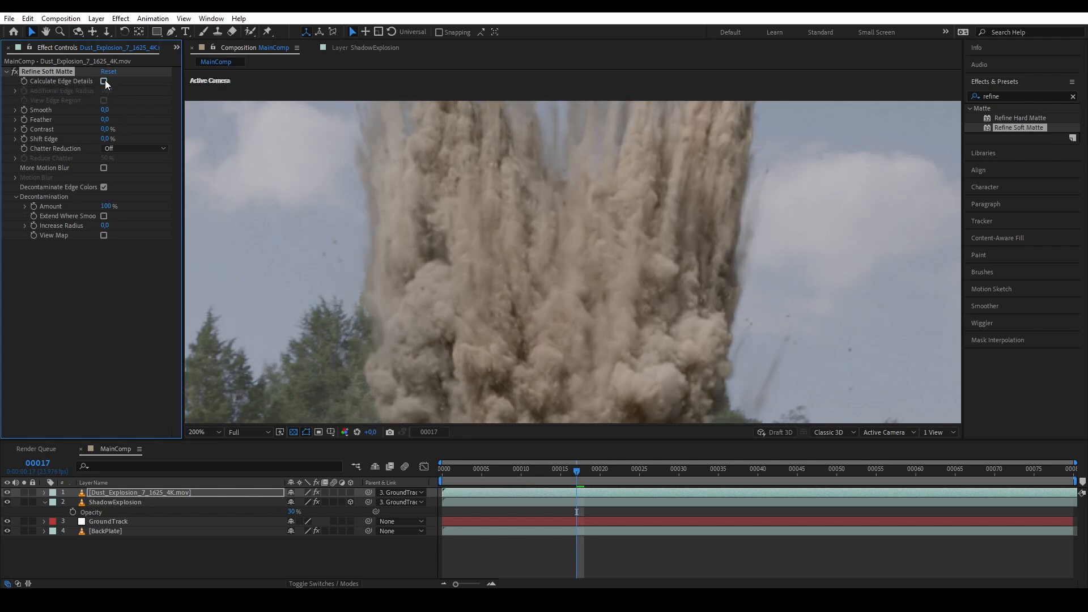
pyautogui.click(105, 139)
pyautogui.write('1')
pyautogui.click(117, 276)
pyautogui.moveTo(238, 399); pyautogui.dragTo(261, 262)
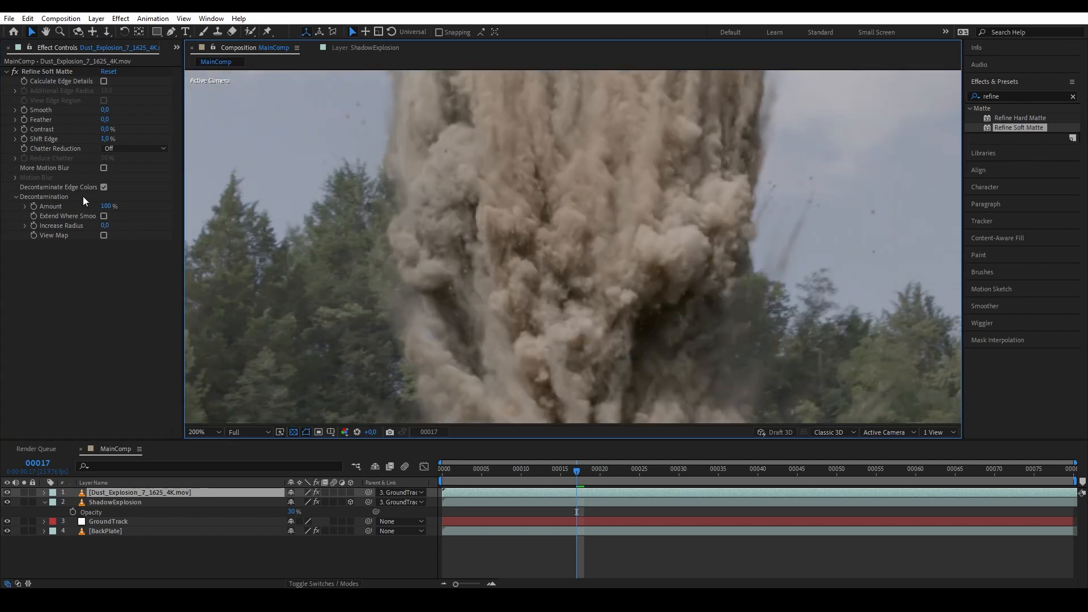
# Set the Decontamination Increase Radius of Refine Soft Matte to 20 and inspect the explosion's edges.
pyautogui.click(105, 225)
pyautogui.write('20')
pyautogui.press('Return')
pyautogui.scroll(-1, 618, 271)
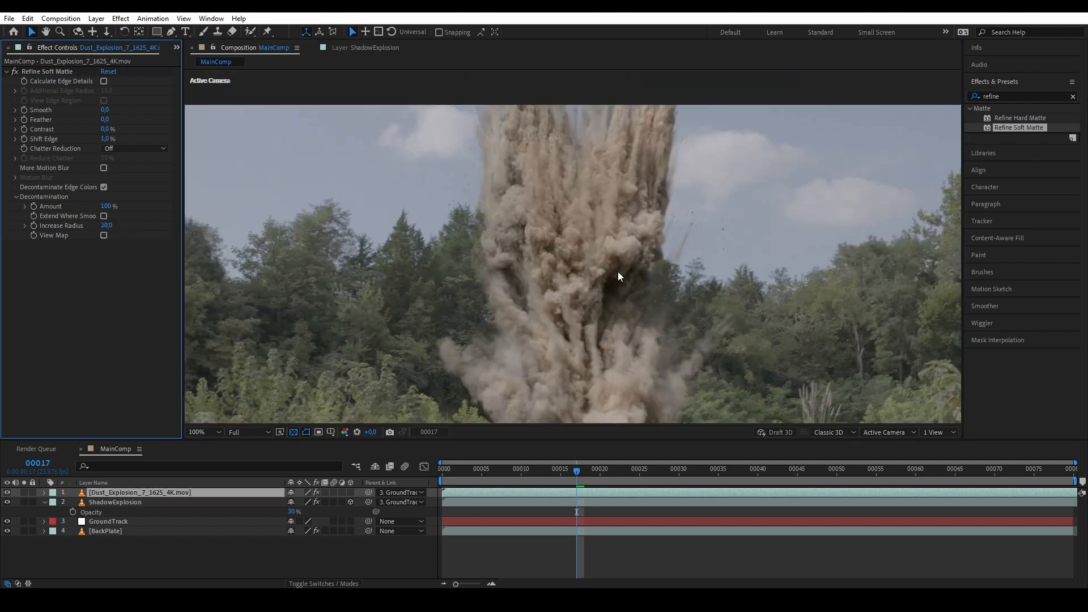
pyautogui.moveTo(489, 274); pyautogui.dragTo(445, 250)
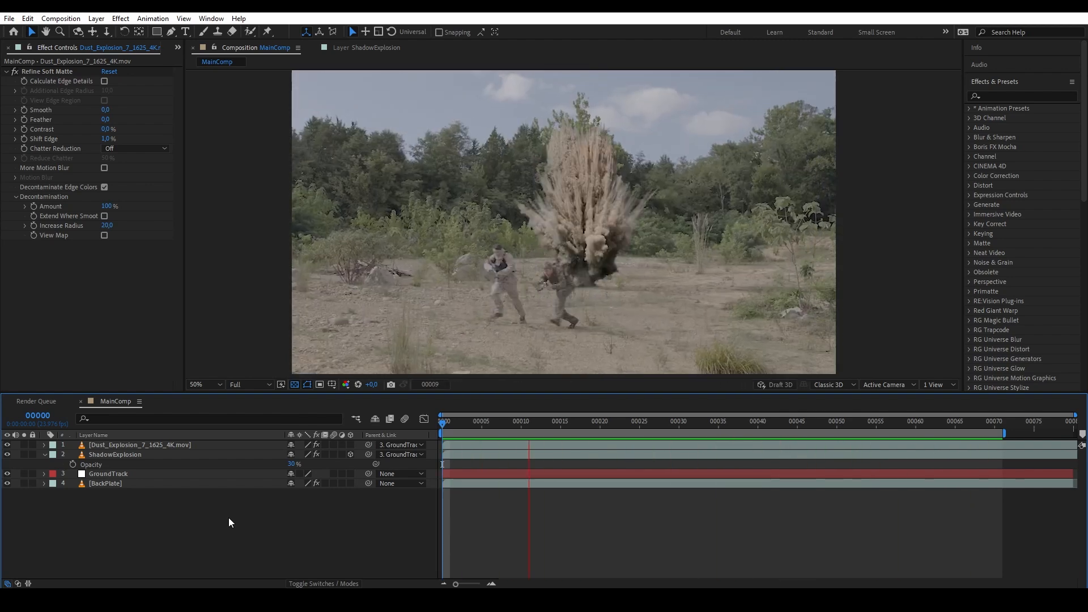
# Stop the preview, apply the Curves effect to the upright explosion layer at frame 13, and hide the mask outlines.
pyautogui.press('space')
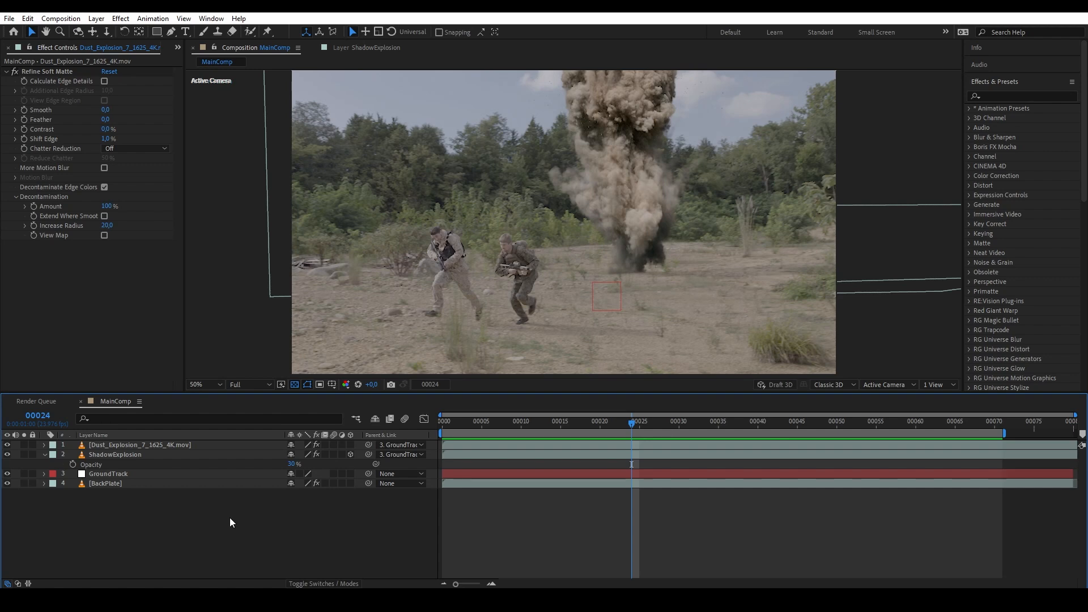
pyautogui.moveTo(540, 338); pyautogui.dragTo(485, 320)
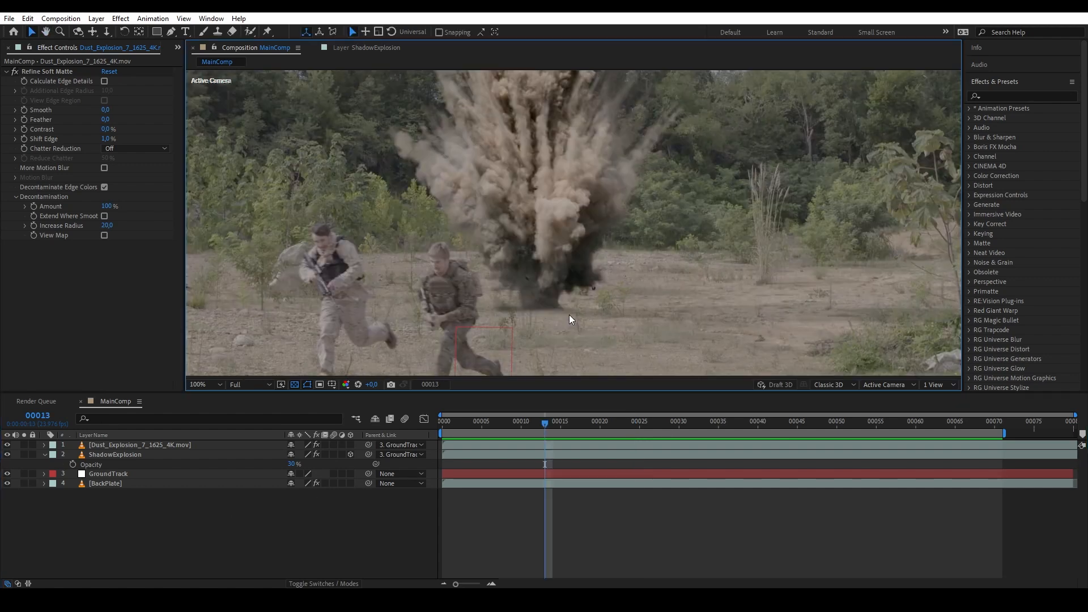
pyautogui.click(990, 96)
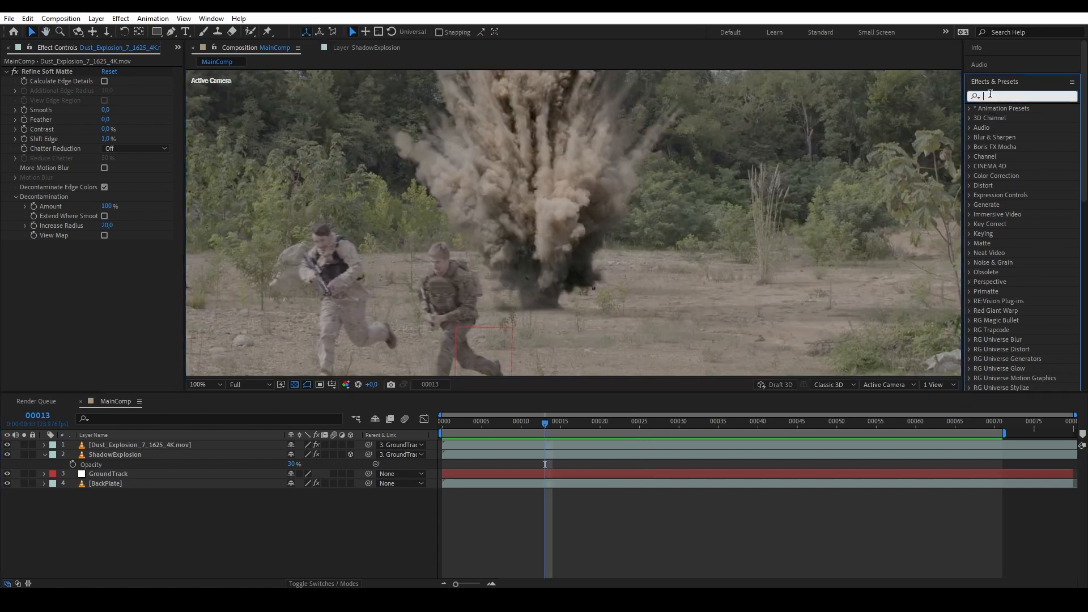
pyautogui.write('curve')
pyautogui.moveTo(1014, 156); pyautogui.dragTo(884, 170)
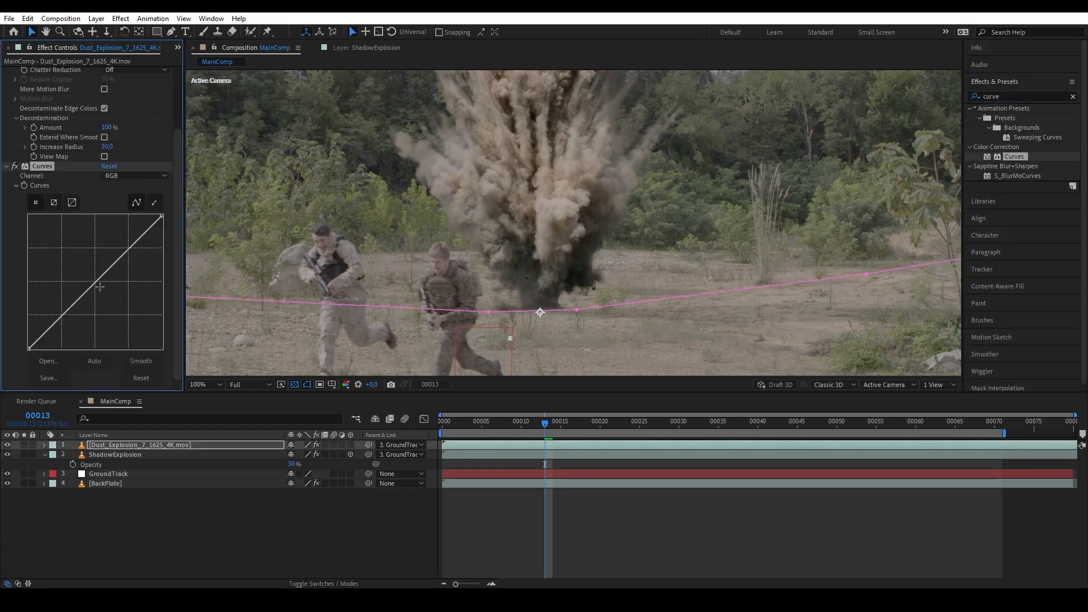
pyautogui.click(308, 385)
# Adjust the explosion's Curves by lowering the RGB highlights and midtones, slightly reducing blue and slightly raising red.
pyautogui.click(29, 348)
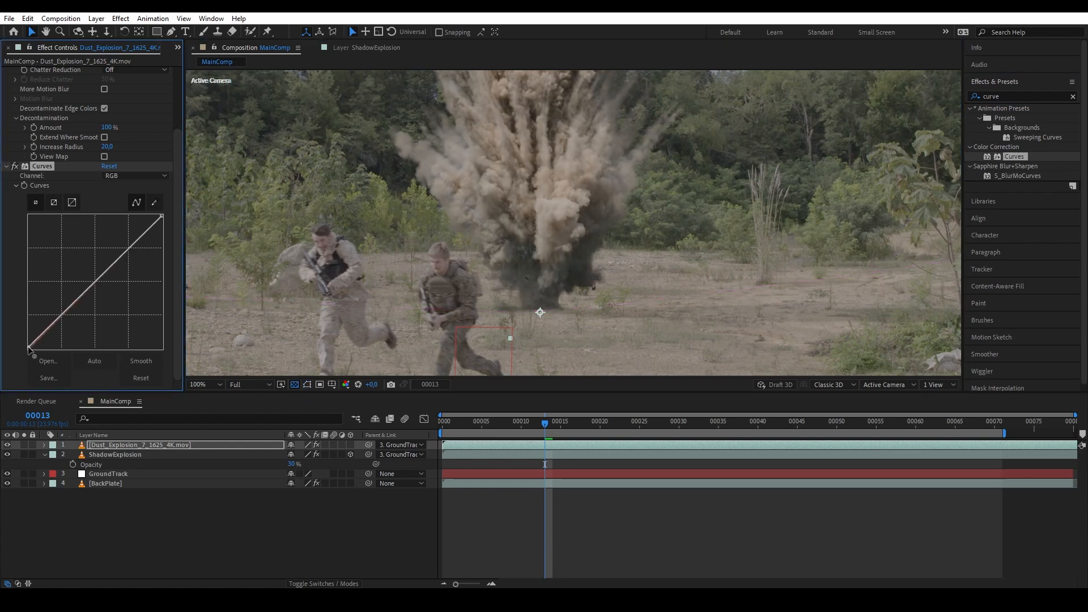
pyautogui.moveTo(164, 217); pyautogui.dragTo(177, 246)
pyautogui.click(96, 288)
pyautogui.click(136, 175)
pyautogui.click(110, 223)
pyautogui.click(128, 175)
pyautogui.click(136, 195)
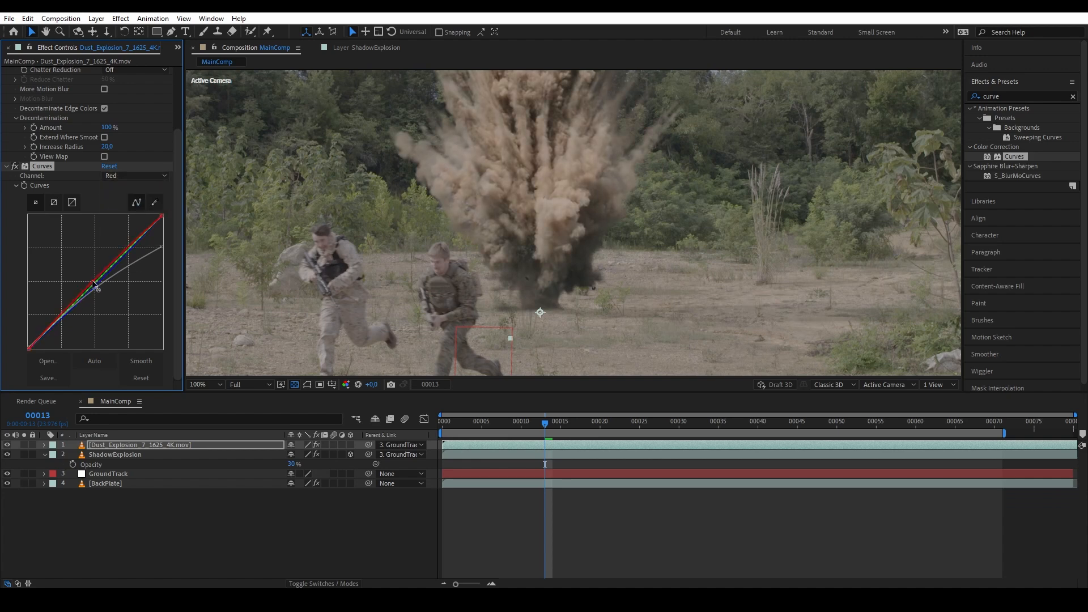
# Apply the Hue/Saturation effect to the upright explosion layer and set Master Saturation to -15.
pyautogui.moveTo(460, 281)
pyautogui.mouseDown()
pyautogui.moveTo(472, 292)
pyautogui.moveTo(452, 275)
pyautogui.mouseUp()
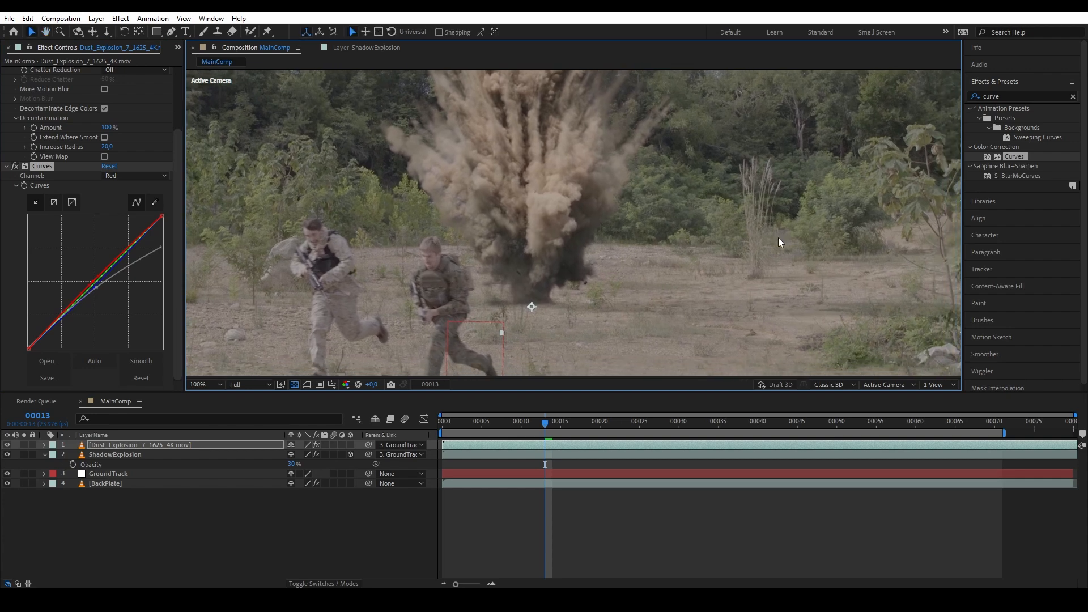
pyautogui.doubleClick(1012, 96)
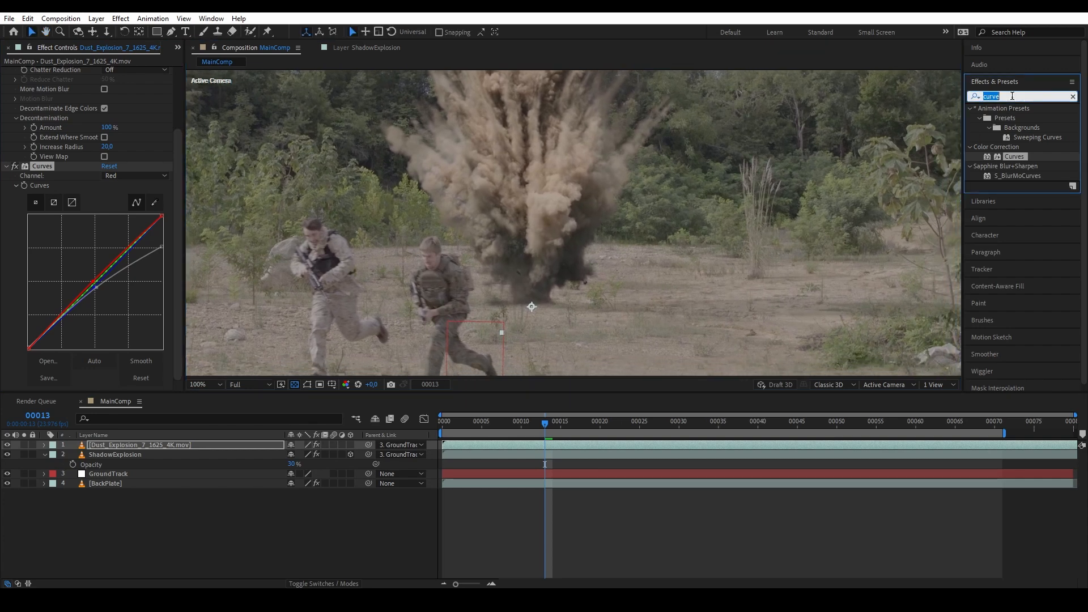
pyautogui.write('hue')
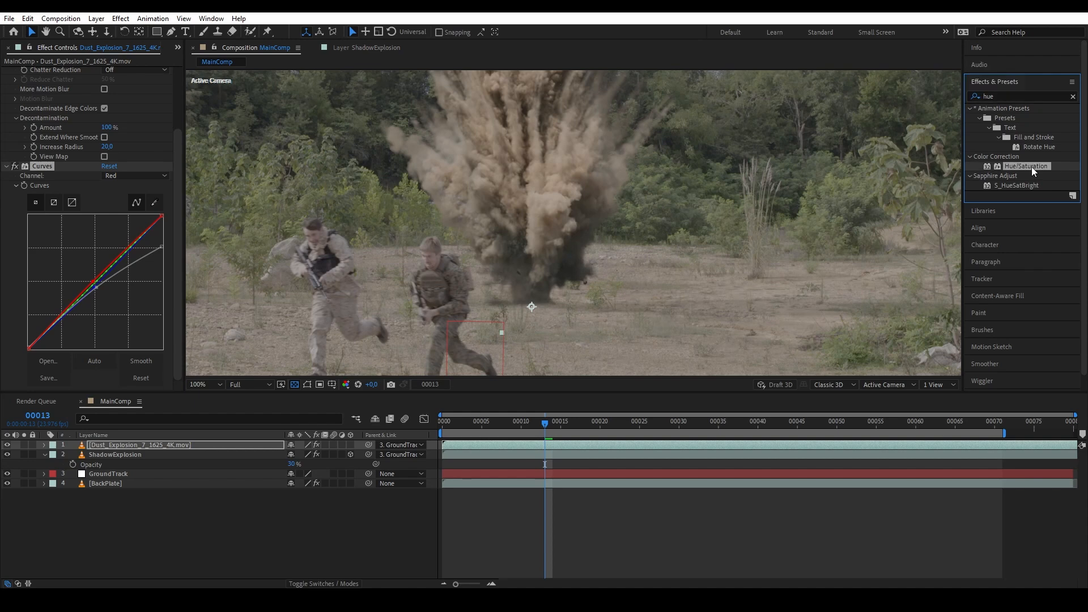
pyautogui.moveTo(137, 318); pyautogui.dragTo(137, 319)
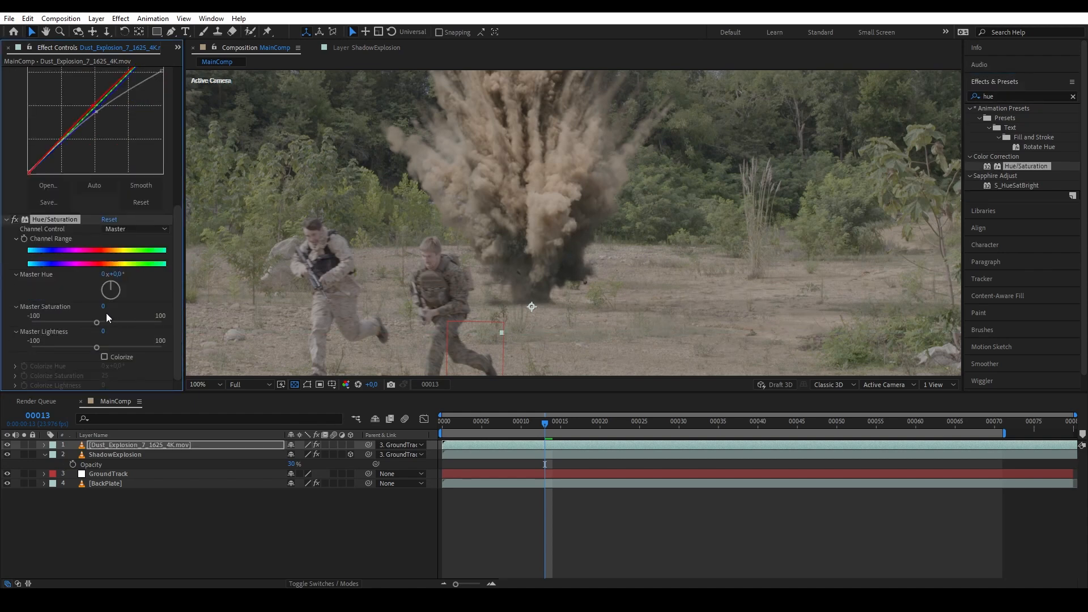
pyautogui.click(102, 309)
pyautogui.write('-15')
pyautogui.click(144, 311)
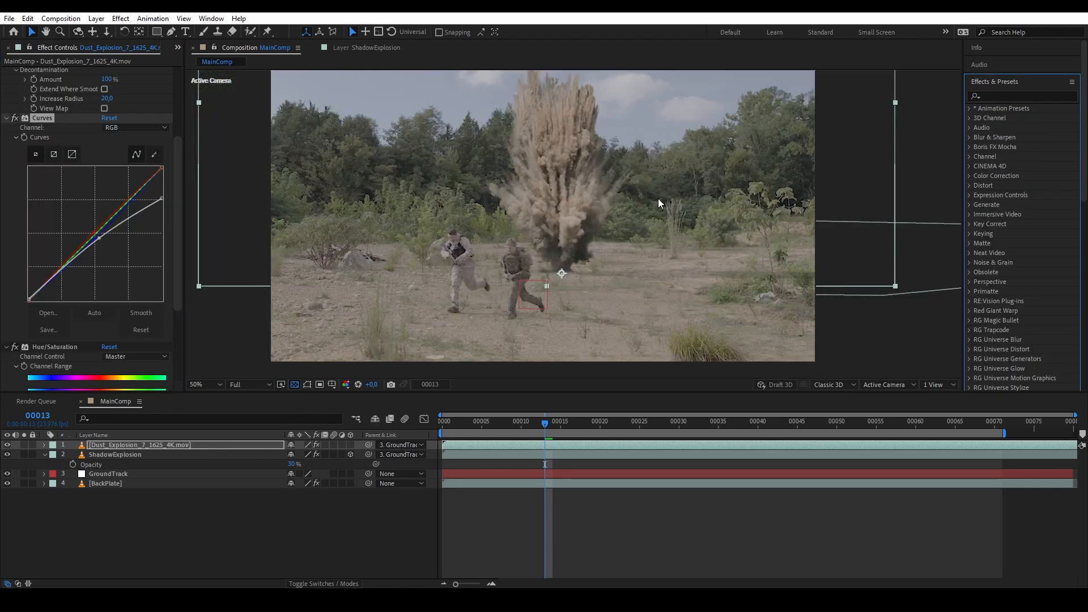
# Shift the upright explosion and ShadowExplosion layers so that both start at frame 9.
pyautogui.scroll(-2, 172, 240)
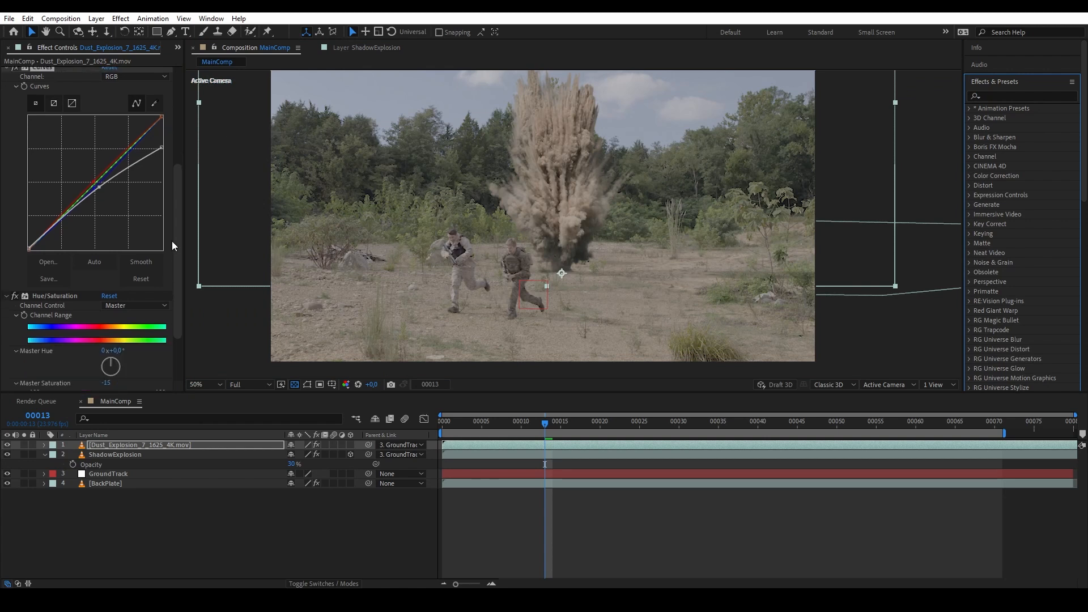
pyautogui.scroll(1, 171, 240)
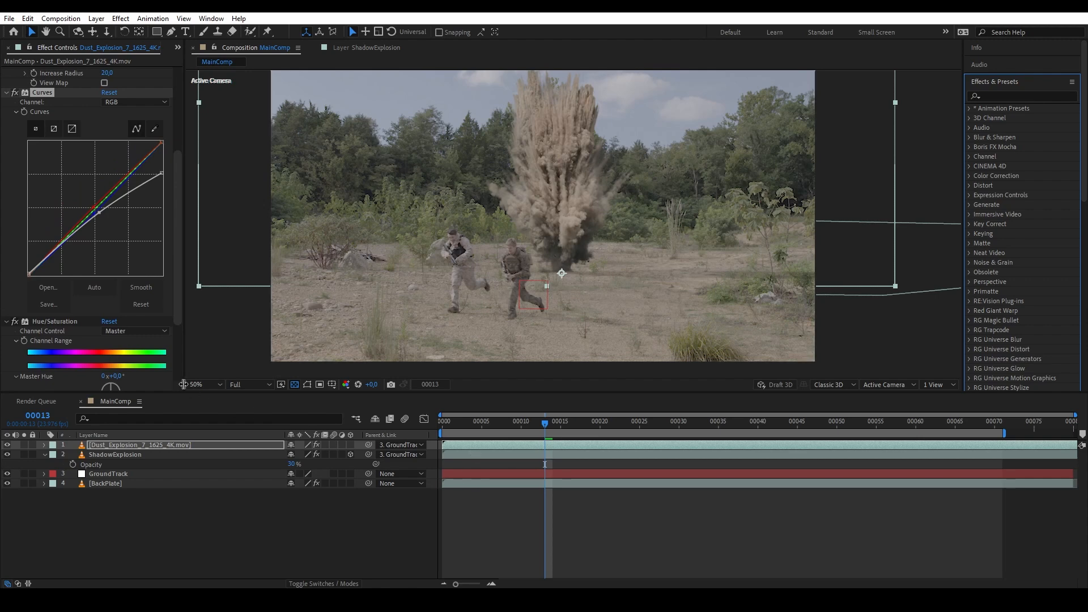
pyautogui.click(478, 455)
pyautogui.moveTo(451, 444); pyautogui.dragTo(543, 449)
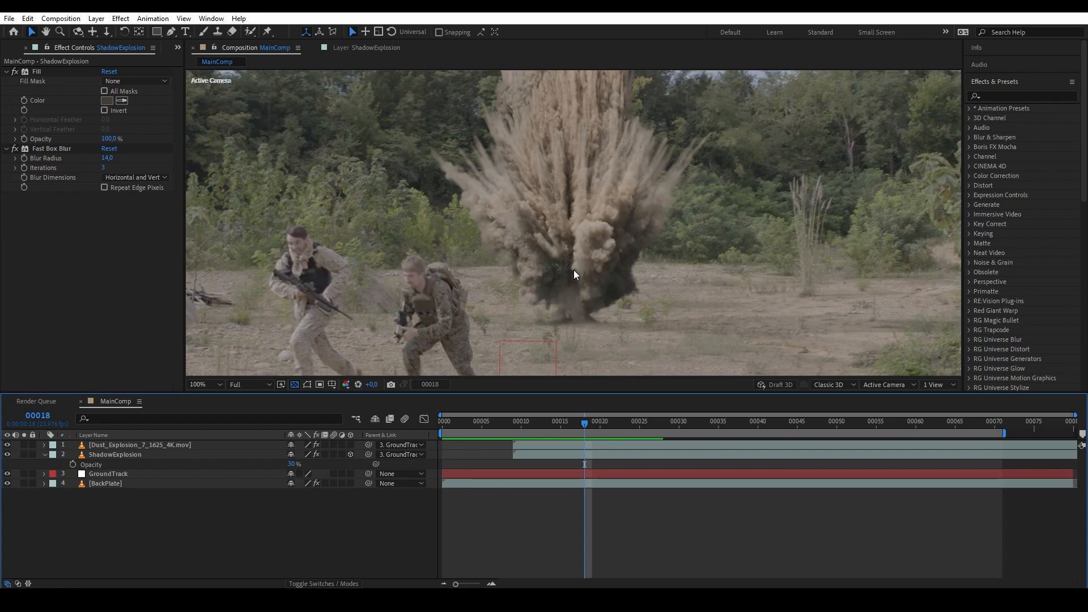
# Add the Exploding_Debris_Front_7 Beauty and Shadow clips to MainComp above the explosion layers.
pyautogui.click(8, 49)
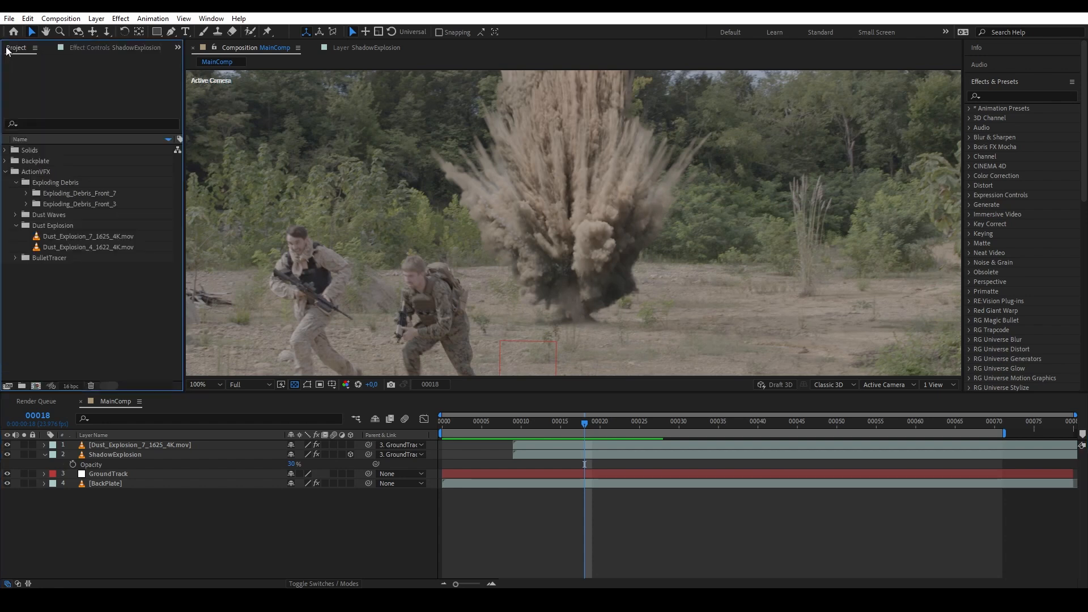
pyautogui.click(27, 193)
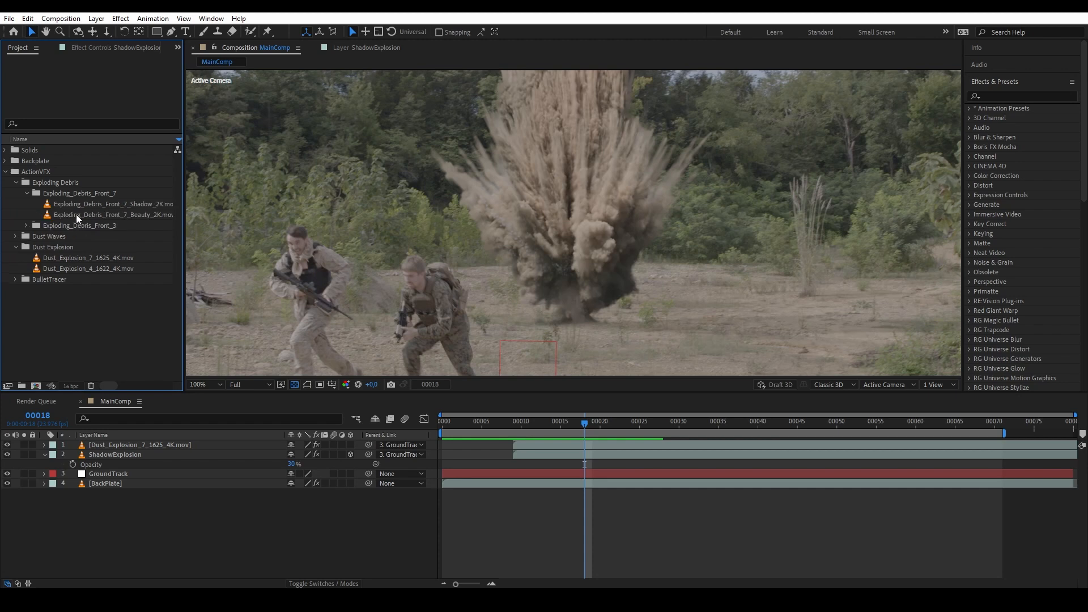
pyautogui.click(113, 214)
pyautogui.keyDown('shift'); pyautogui.click(101, 203); pyautogui.keyUp('shift')
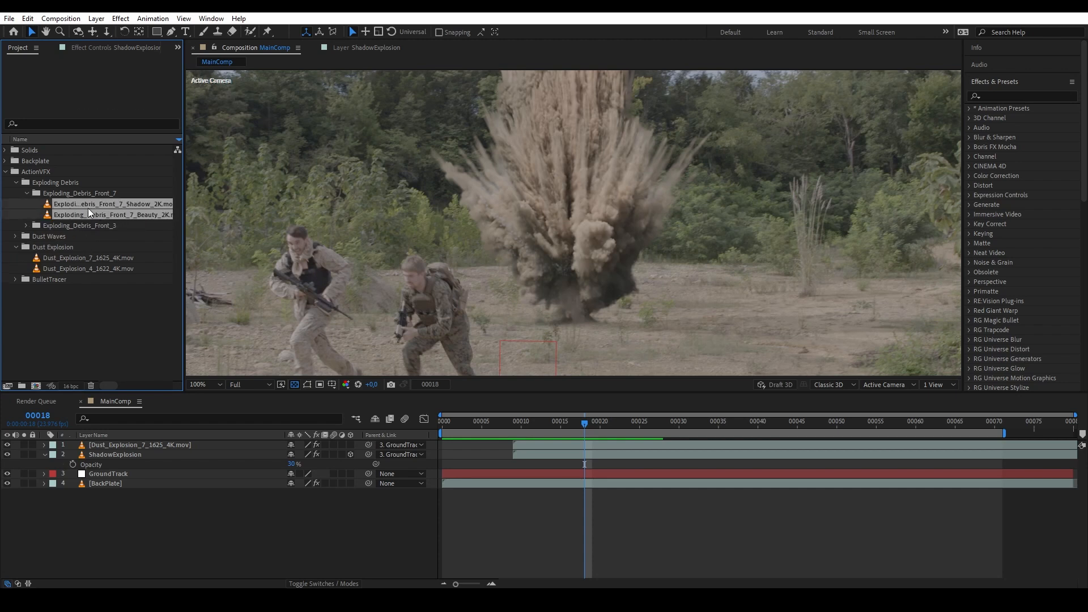
pyautogui.moveTo(210, 461); pyautogui.dragTo(182, 442)
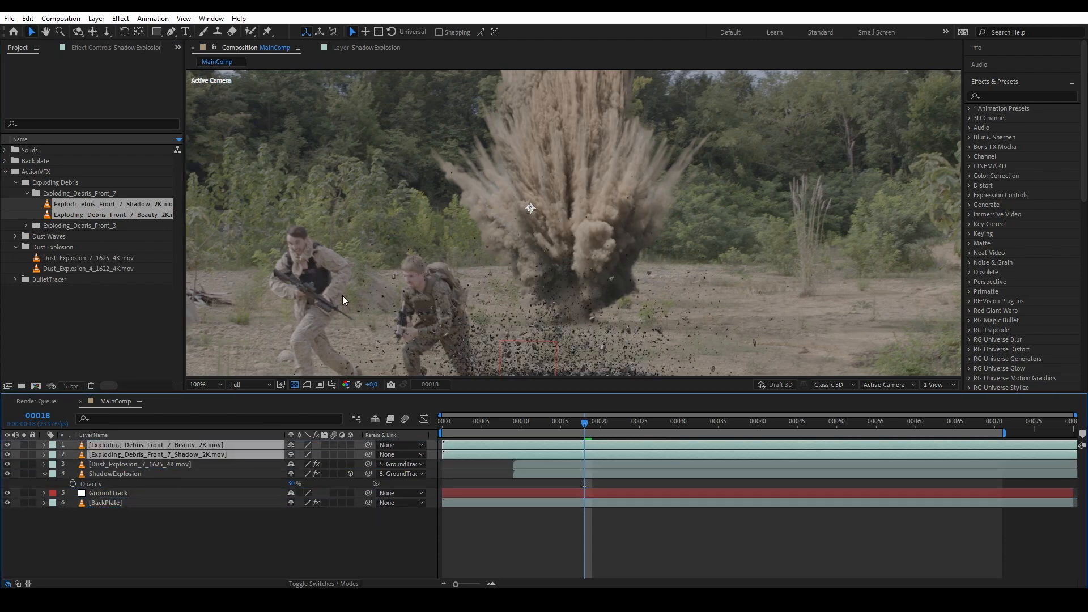
# Parent the Exploding_Debris_Front_7 Shadow layer to the Exploding_Debris_Front_7 Beauty layer.
pyautogui.click(179, 444)
pyautogui.click(235, 453)
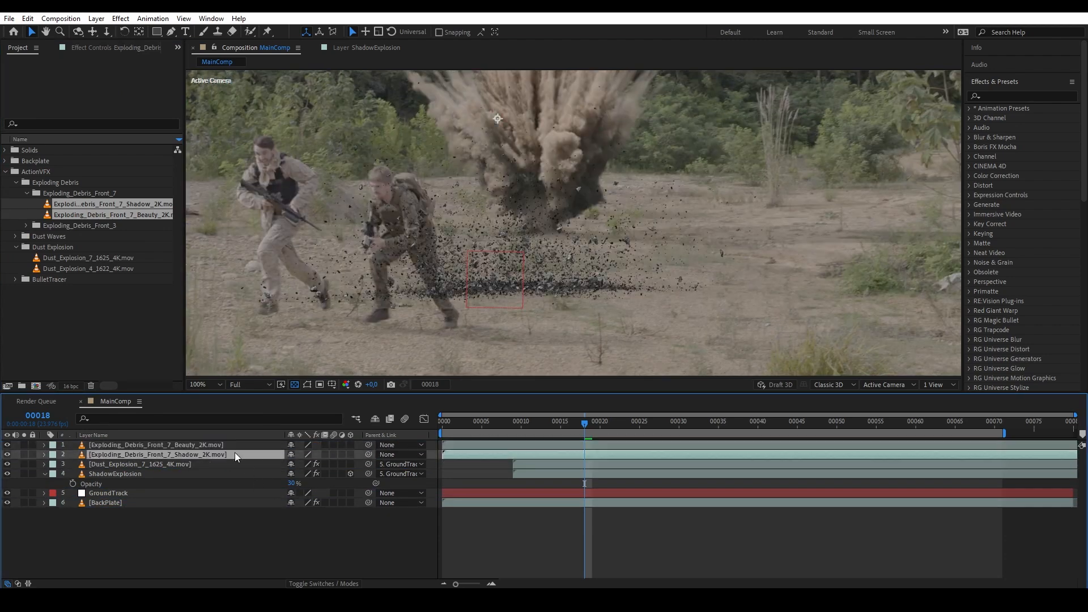
pyautogui.click(196, 444)
pyautogui.click(224, 454)
pyautogui.click(396, 455)
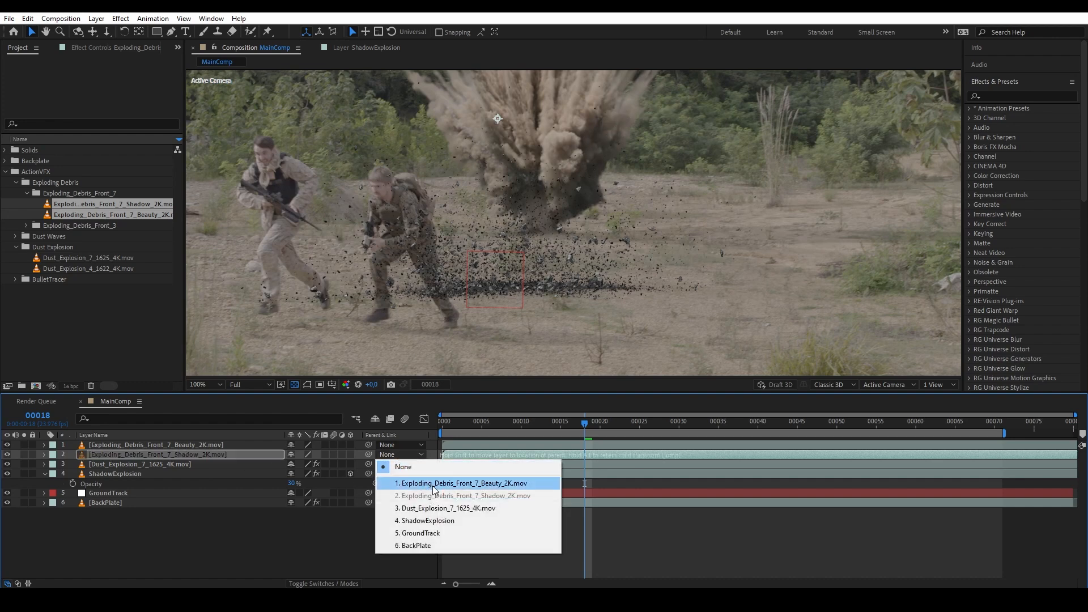
pyautogui.click(434, 486)
# Scale the debris Beauty layer to 34% at the explosion's base and parent it to GroundTrack.
pyautogui.click(267, 446)
pyautogui.press('s')
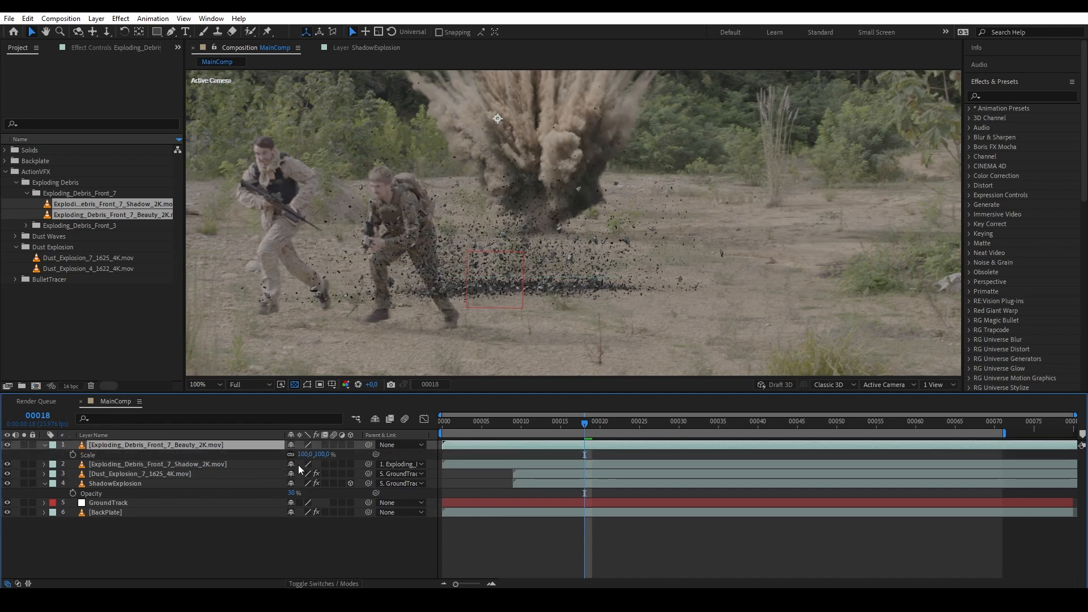
pyautogui.moveTo(322, 455); pyautogui.dragTo(284, 456)
pyautogui.moveTo(487, 157); pyautogui.dragTo(530, 213)
pyautogui.scroll(1, 530, 213)
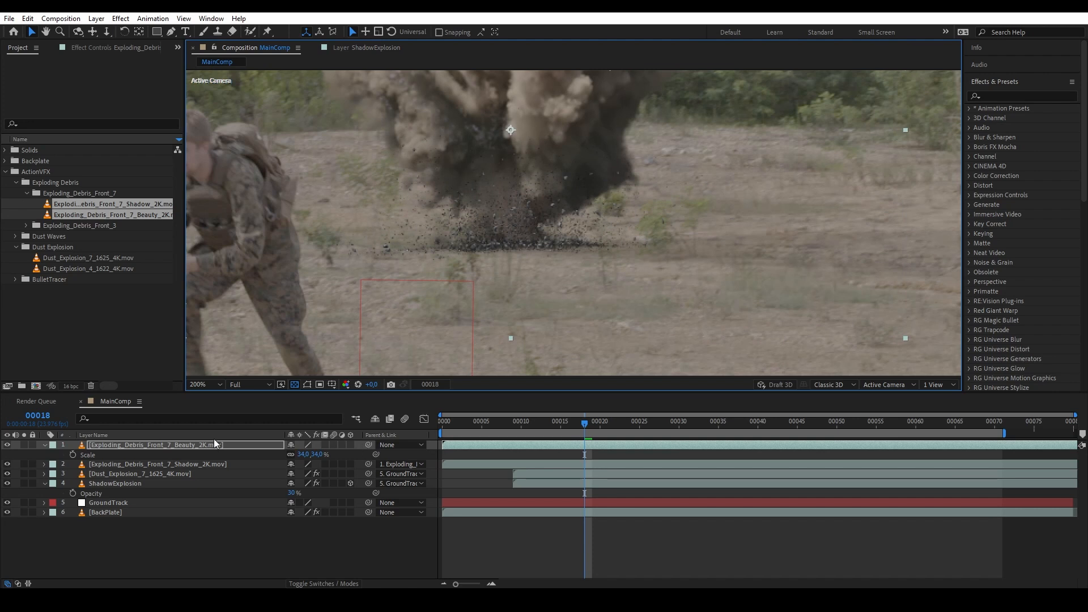
pyautogui.moveTo(368, 445); pyautogui.dragTo(134, 502)
pyautogui.click(134, 501)
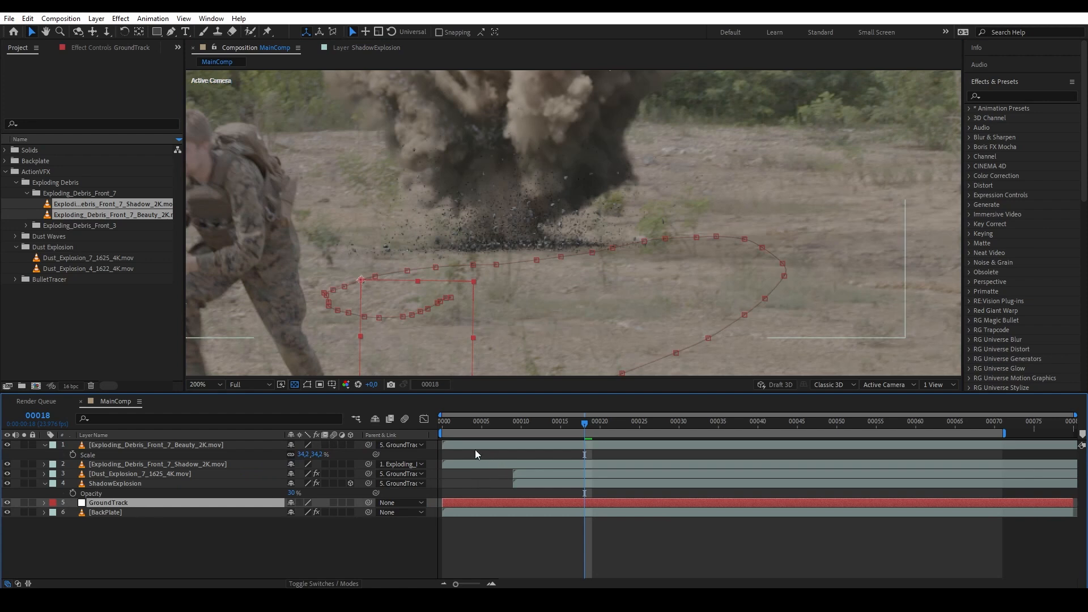
# Trim the start of both debris layers at frame 4 and slide them to begin at frame 10.
pyautogui.click(484, 426)
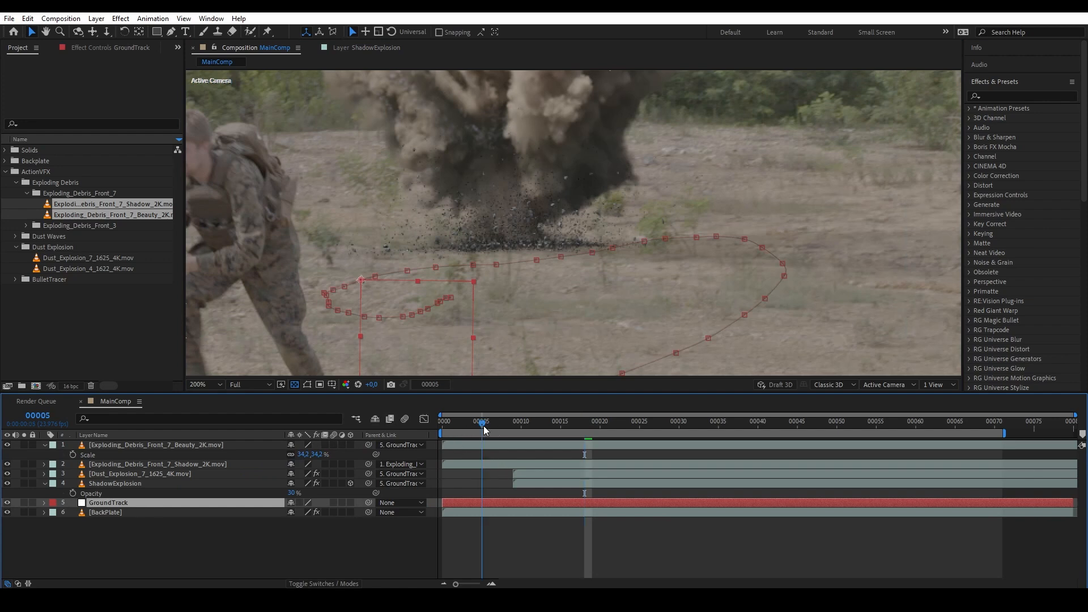
pyautogui.moveTo(484, 425); pyautogui.dragTo(474, 425)
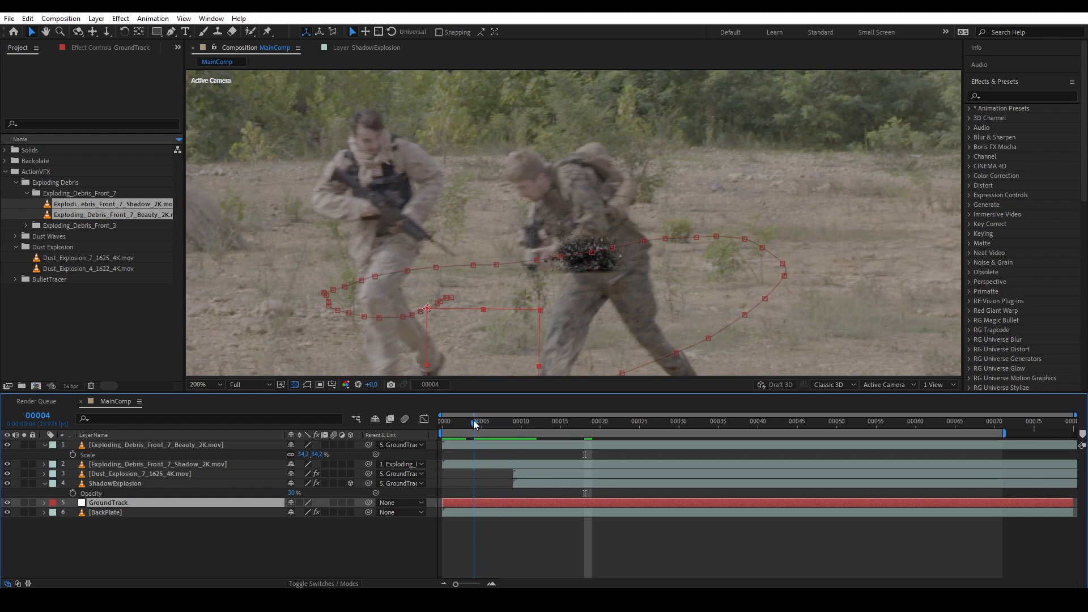
pyautogui.click(481, 445)
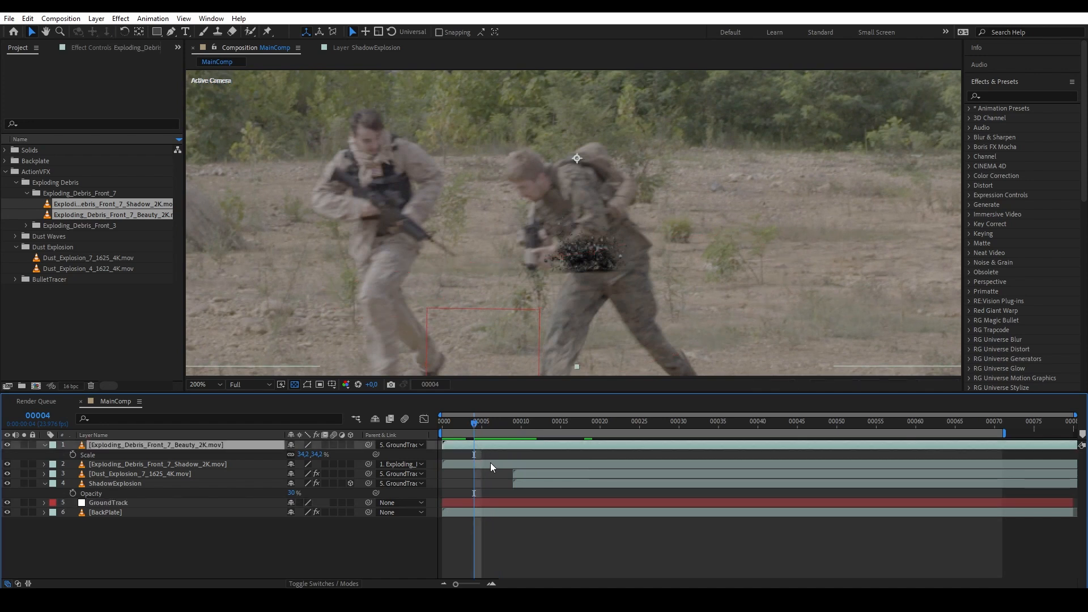
pyautogui.keyDown('shift'); pyautogui.click(491, 465); pyautogui.keyUp('shift')
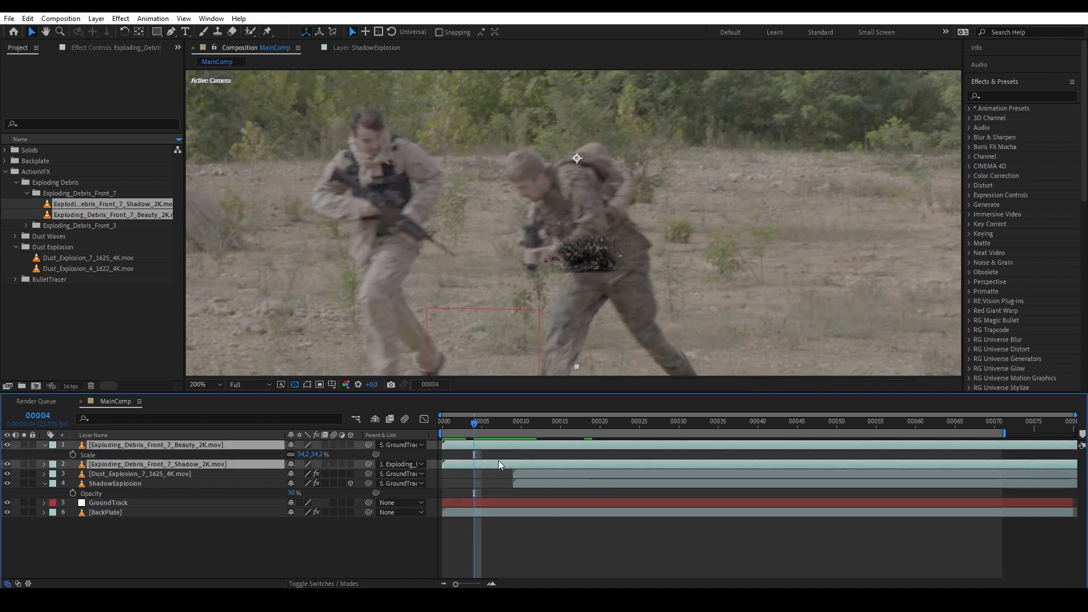
pyautogui.hotkey('alt', '[')
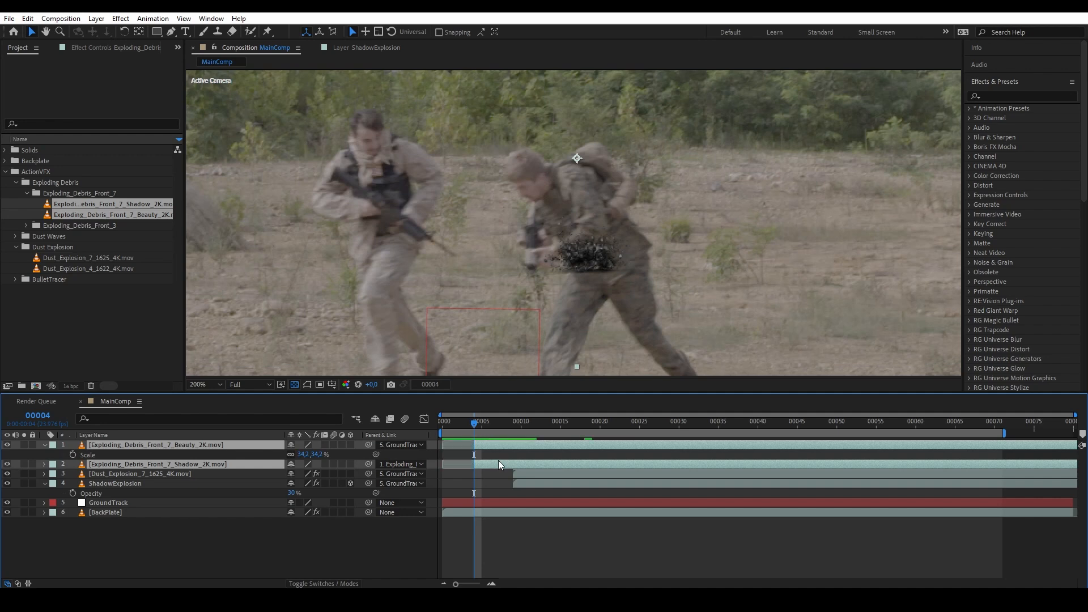
pyautogui.moveTo(498, 462); pyautogui.dragTo(531, 460)
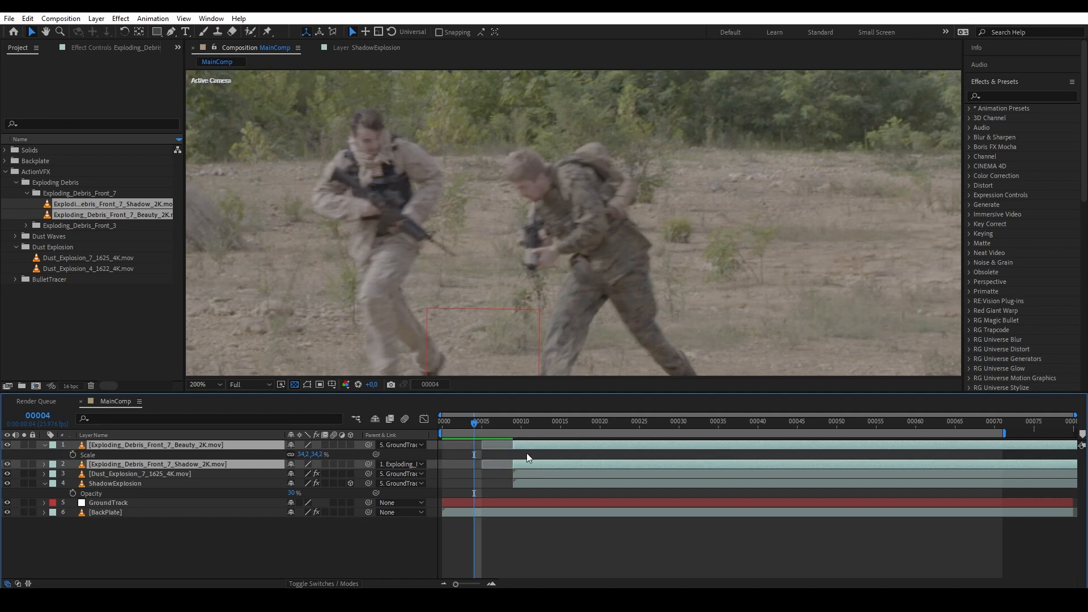
pyautogui.moveTo(503, 426)
pyautogui.mouseDown()
pyautogui.moveTo(710, 437)
pyautogui.moveTo(515, 444)
pyautogui.mouseUp()
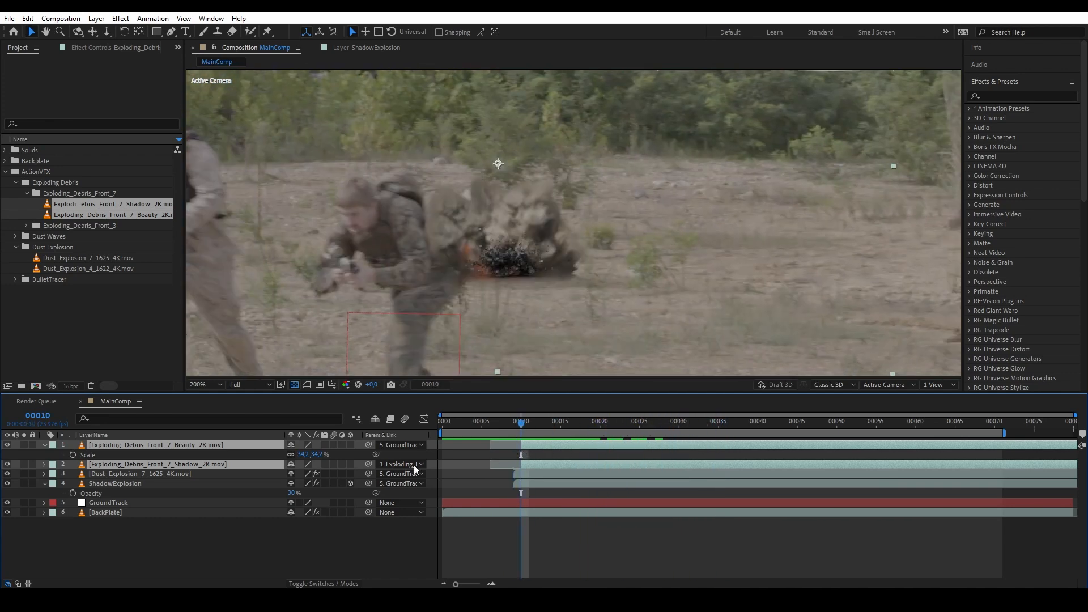
# Set the opacity of the Exploding_Debris_Front_7 Shadow layer to 50%.
pyautogui.click(202, 464)
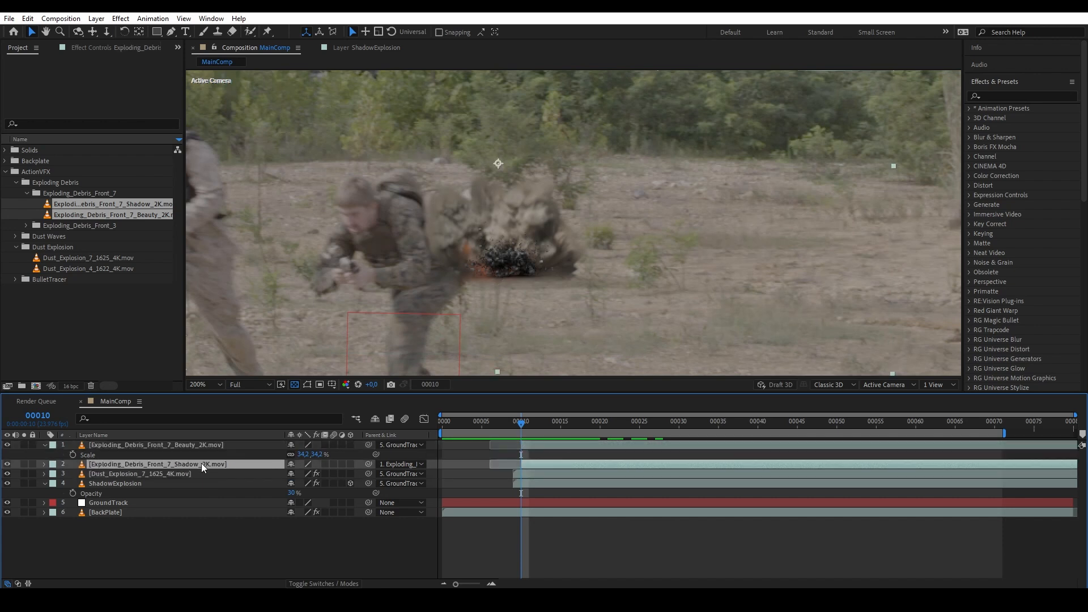
pyautogui.press('t')
pyautogui.click(295, 474)
pyautogui.write('50')
pyautogui.click(243, 523)
# Apply Tint to the debris Beauty layer, sampling the explosion's dark dust for Map Black To and the ground for Map White To.
pyautogui.click(207, 447)
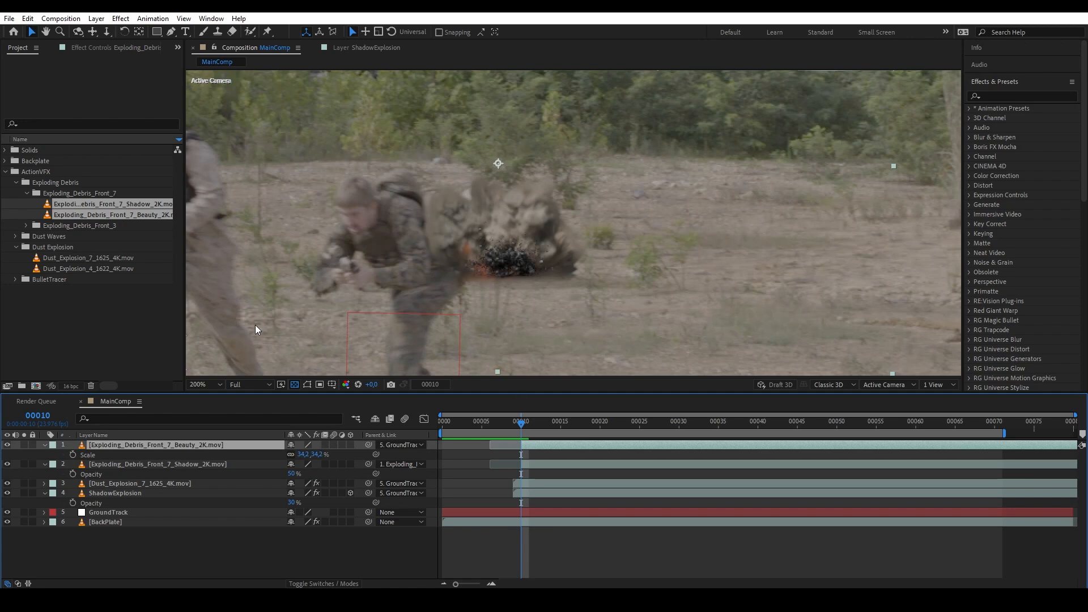
pyautogui.scroll(2, 483, 288)
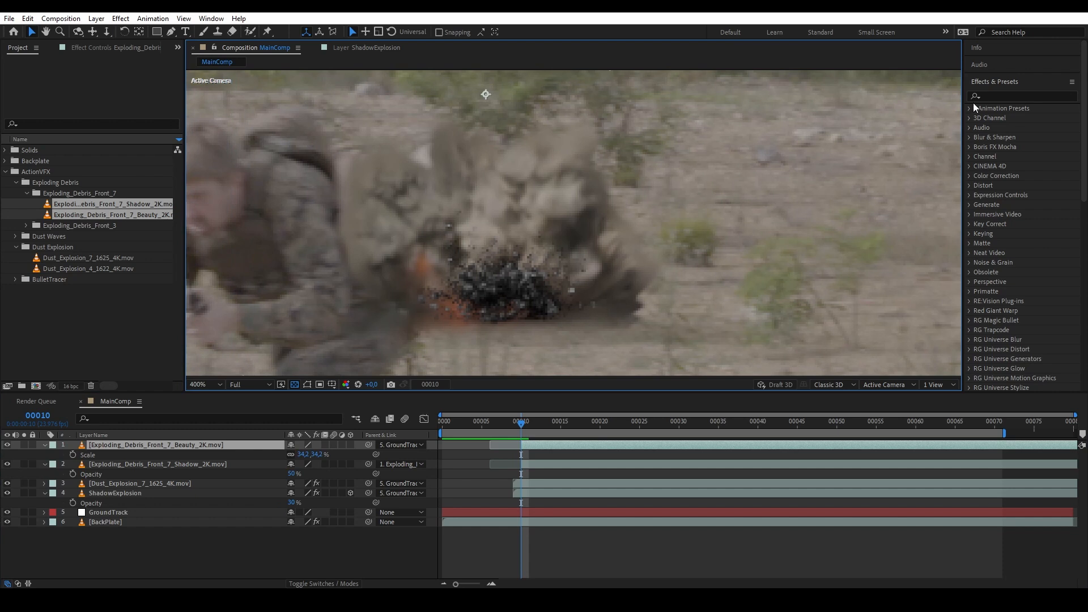
pyautogui.click(991, 95)
pyautogui.write('tint')
pyautogui.moveTo(1010, 156); pyautogui.dragTo(142, 445)
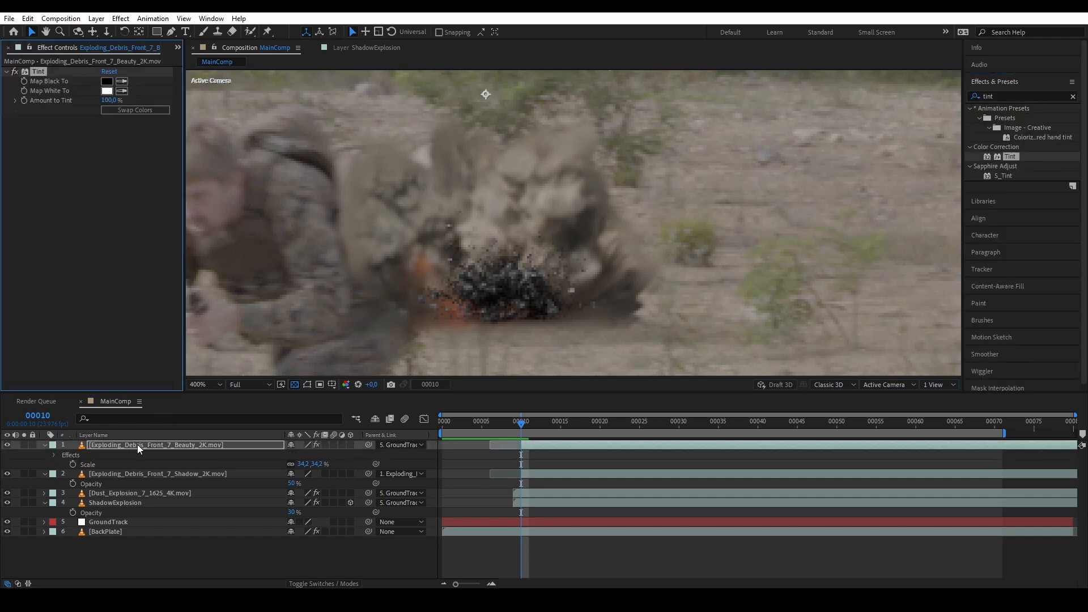
pyautogui.click(121, 81)
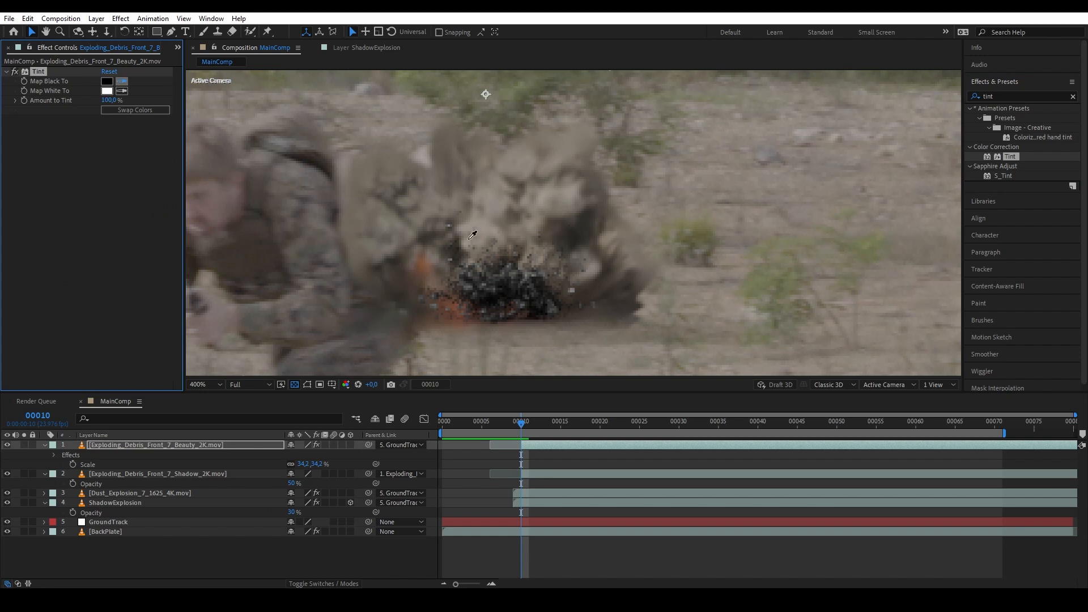
pyautogui.click(577, 234)
pyautogui.click(121, 90)
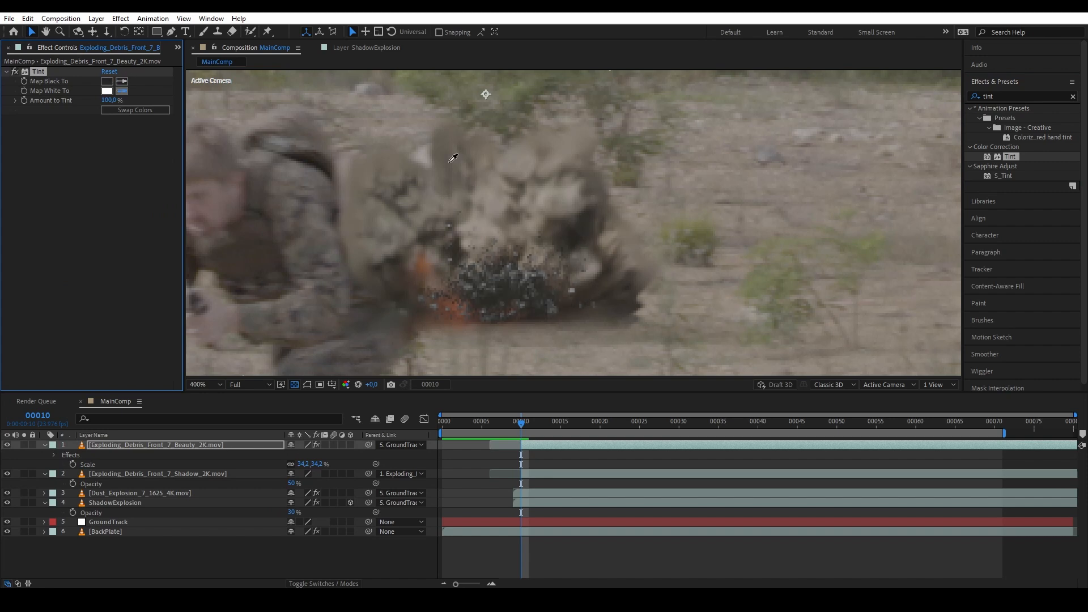
pyautogui.click(745, 313)
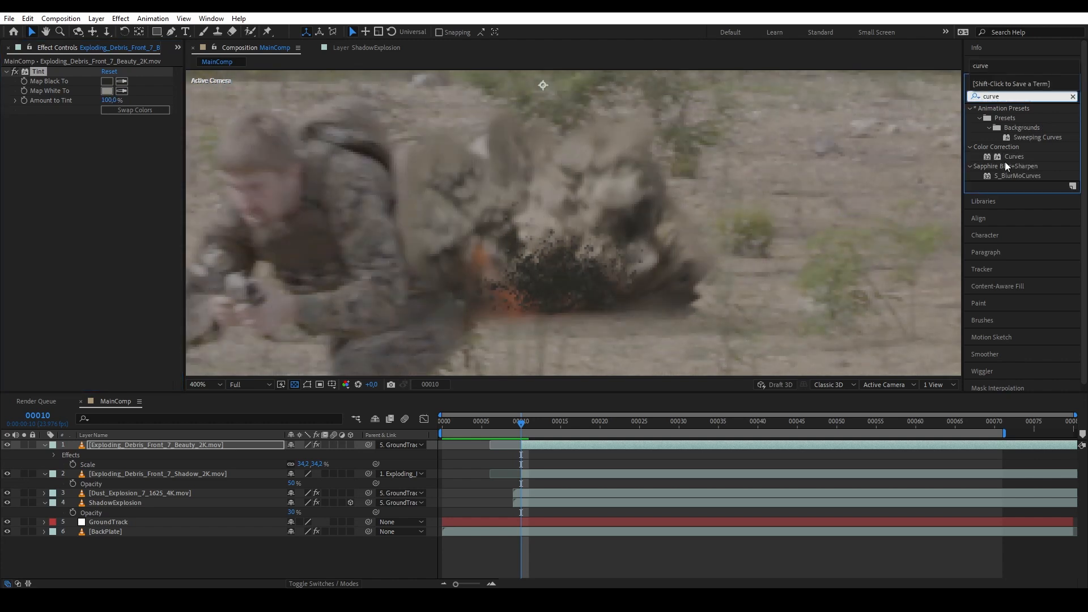
# Add Curves to the debris Beauty layer, slightly lowering the blue midtones and raising the red midtones.
pyautogui.moveTo(1013, 158); pyautogui.dragTo(97, 247)
pyautogui.click(136, 129)
pyautogui.click(136, 177)
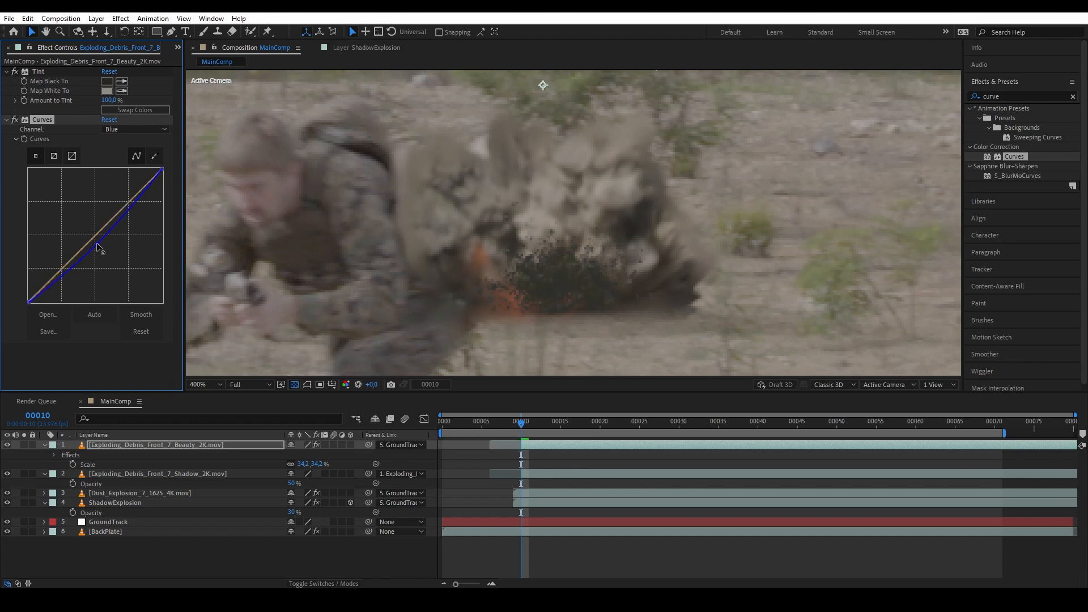
pyautogui.click(136, 129)
pyautogui.click(121, 143)
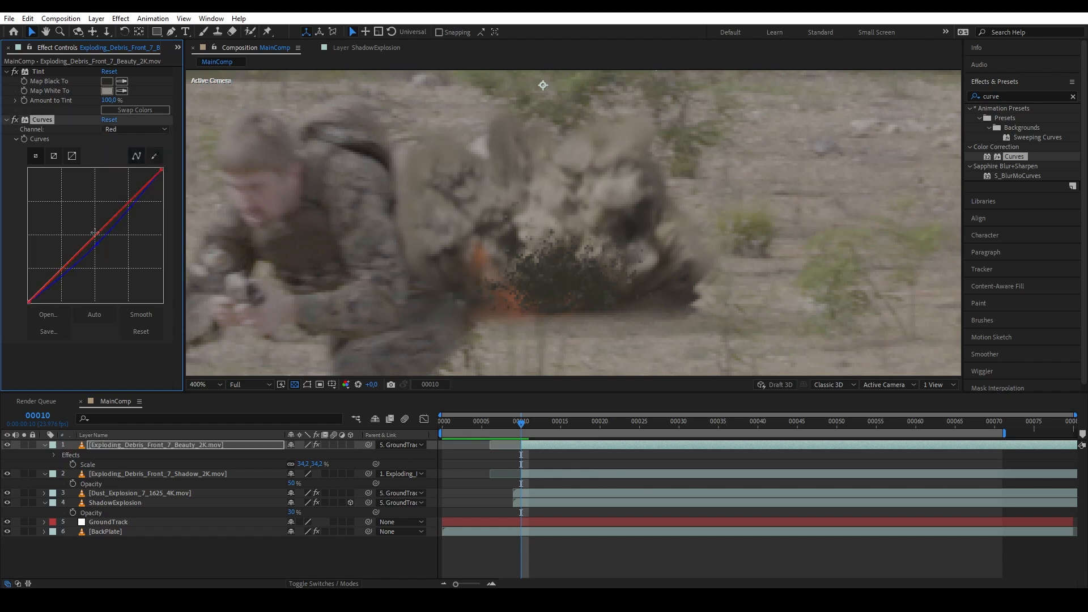
pyautogui.moveTo(98, 232); pyautogui.dragTo(94, 228)
# Apply Gaussian Blur to the debris Beauty layer with Blurriness set to 5.
pyautogui.click(1013, 95)
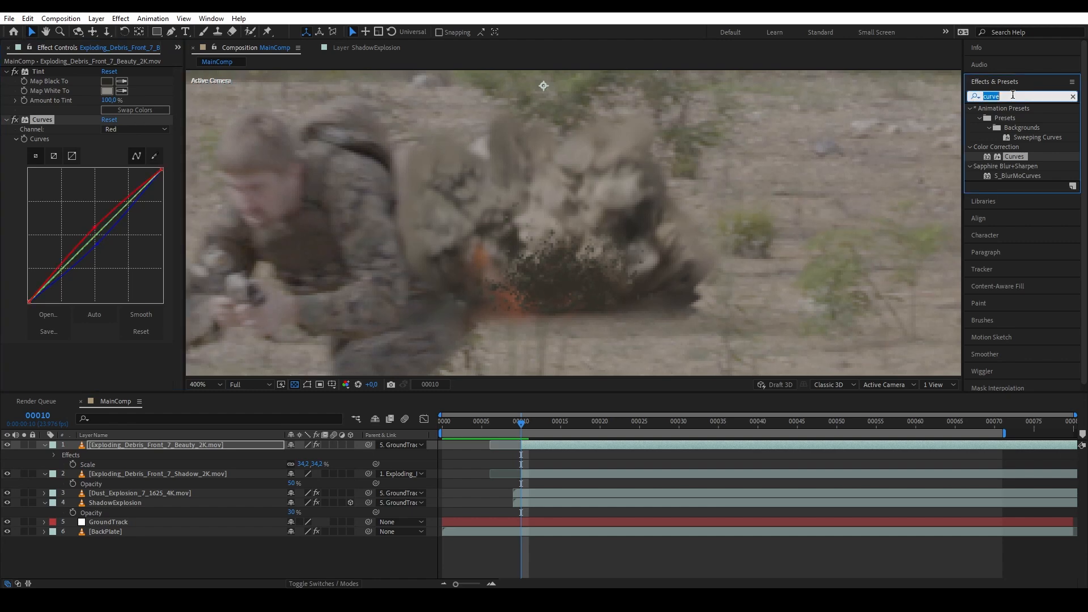
pyautogui.write('gaussi')
pyautogui.moveTo(1021, 122); pyautogui.dragTo(118, 342)
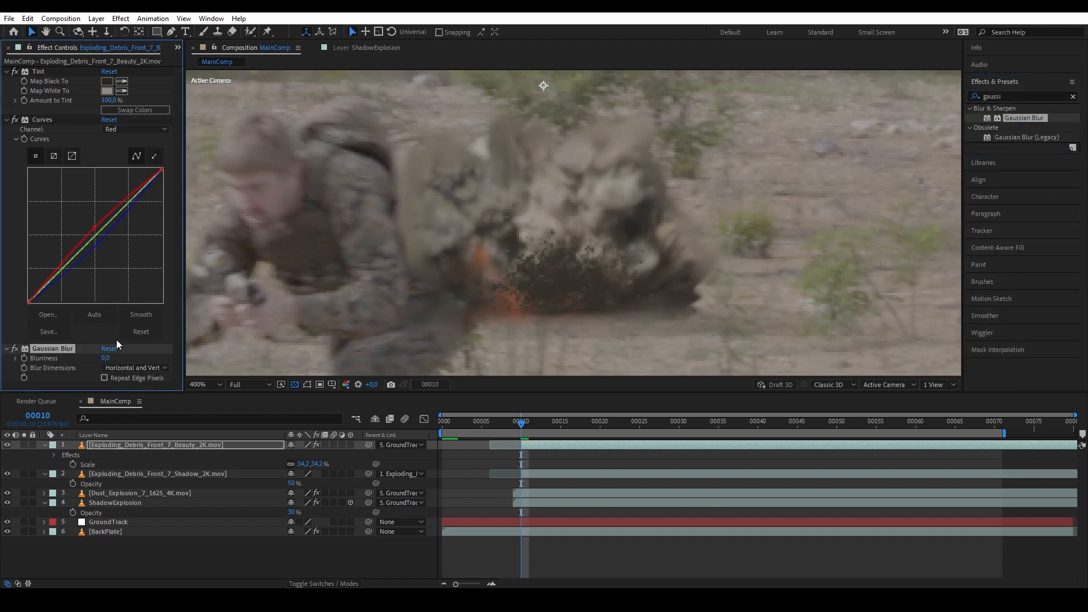
pyautogui.scroll(-2, 705, 279)
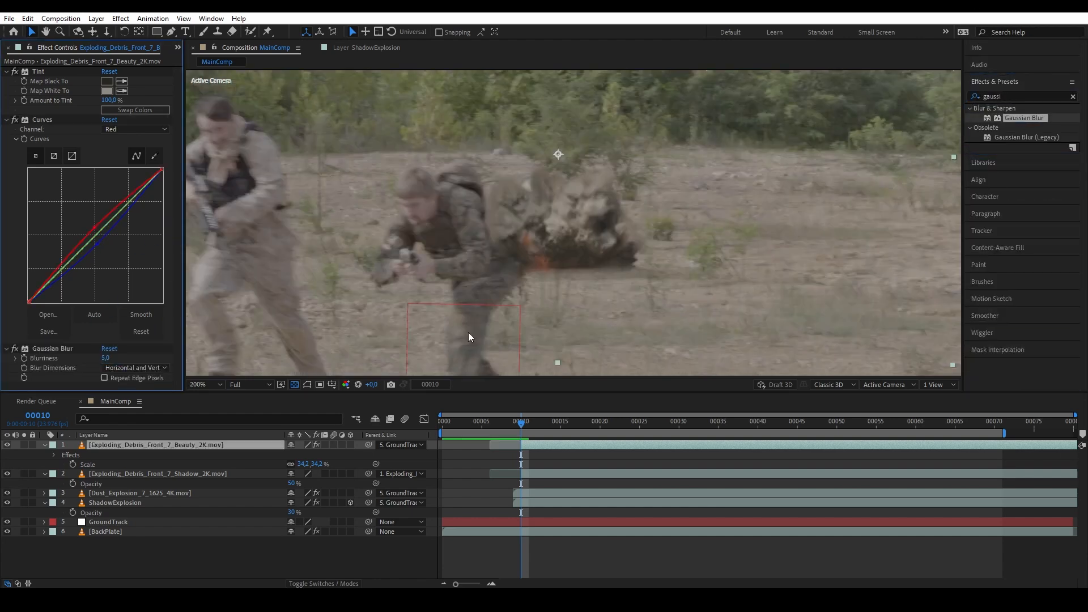
# Set the opacity of the Exploding_Debris_Front_7 Shadow layer to 15%, judging it at frame 47.
pyautogui.moveTo(524, 423); pyautogui.dragTo(814, 425)
pyautogui.scroll(-1, 567, 309)
pyautogui.scroll(3, 567, 310)
pyautogui.click(122, 476)
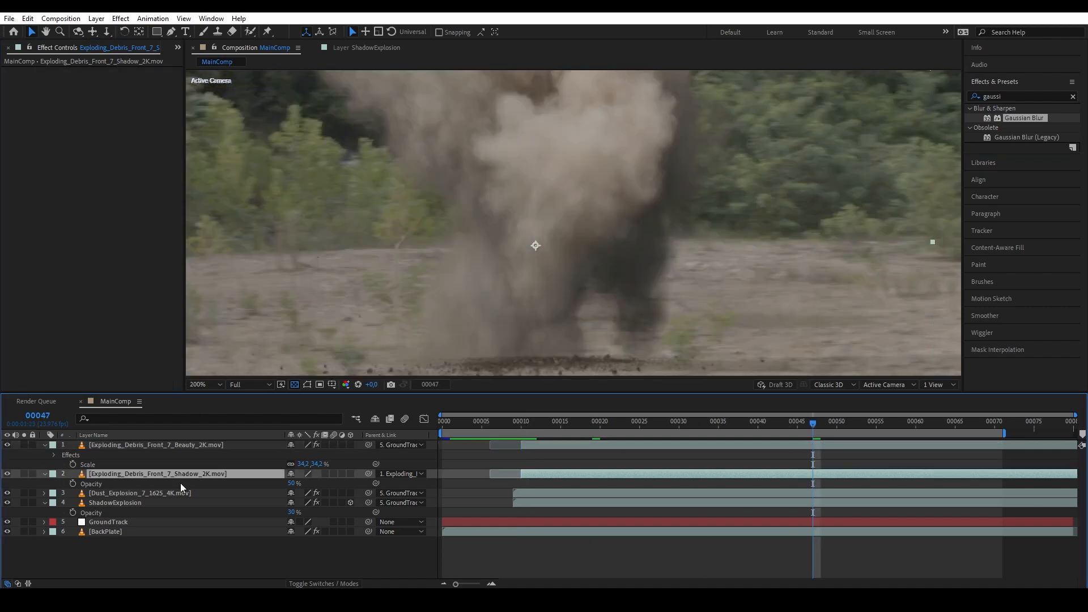
pyautogui.click(293, 483)
pyautogui.write('15')
pyautogui.click(278, 539)
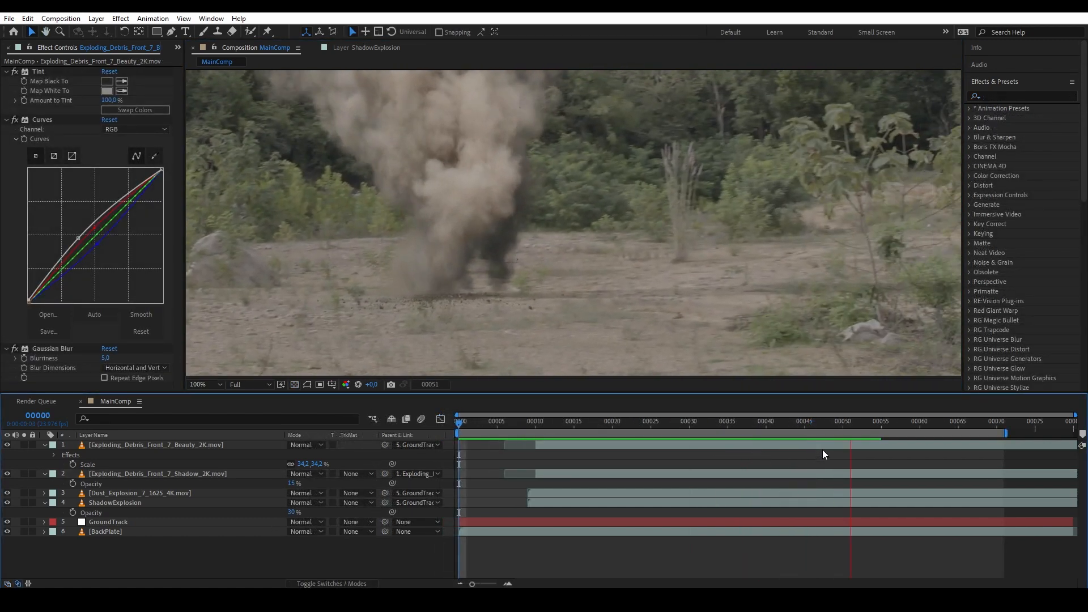
# At frame 34, add Dust_Front_10_0798_2K.mov from the Dust Waves folder to MainComp as the top layer over the explosion's base.
pyautogui.press('space')
pyautogui.moveTo(867, 426); pyautogui.dragTo(735, 407)
pyautogui.scroll(3, 750, 273)
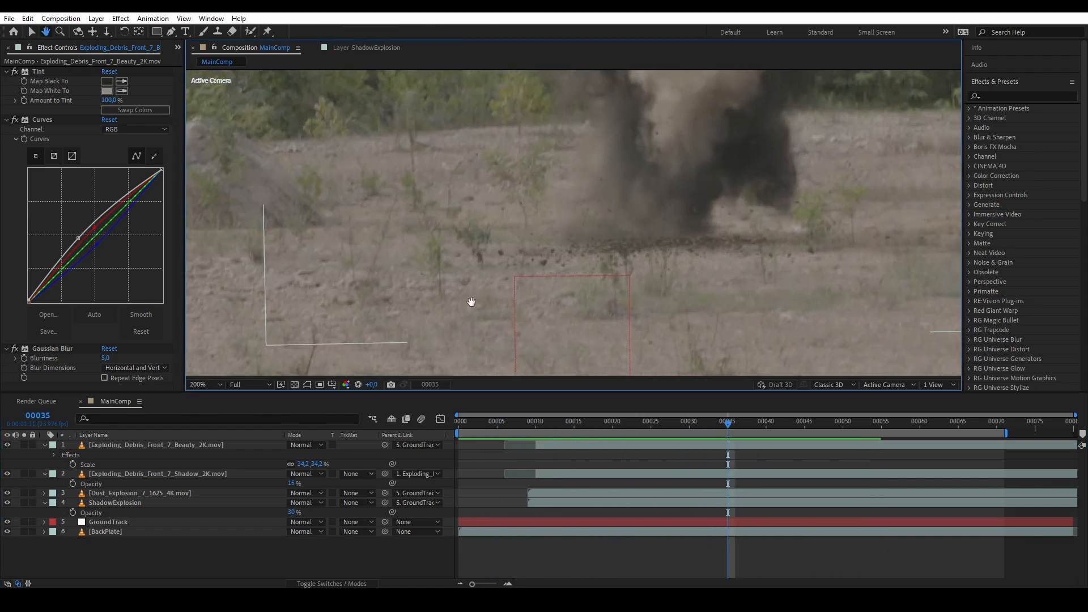
pyautogui.scroll(-2, 560, 289)
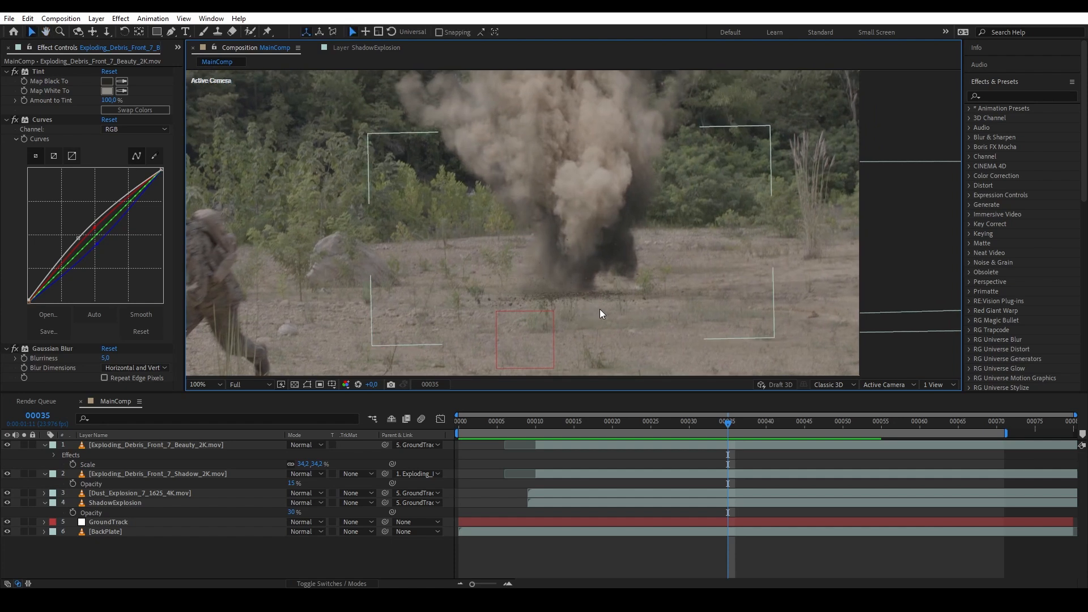
pyautogui.press('pageup')
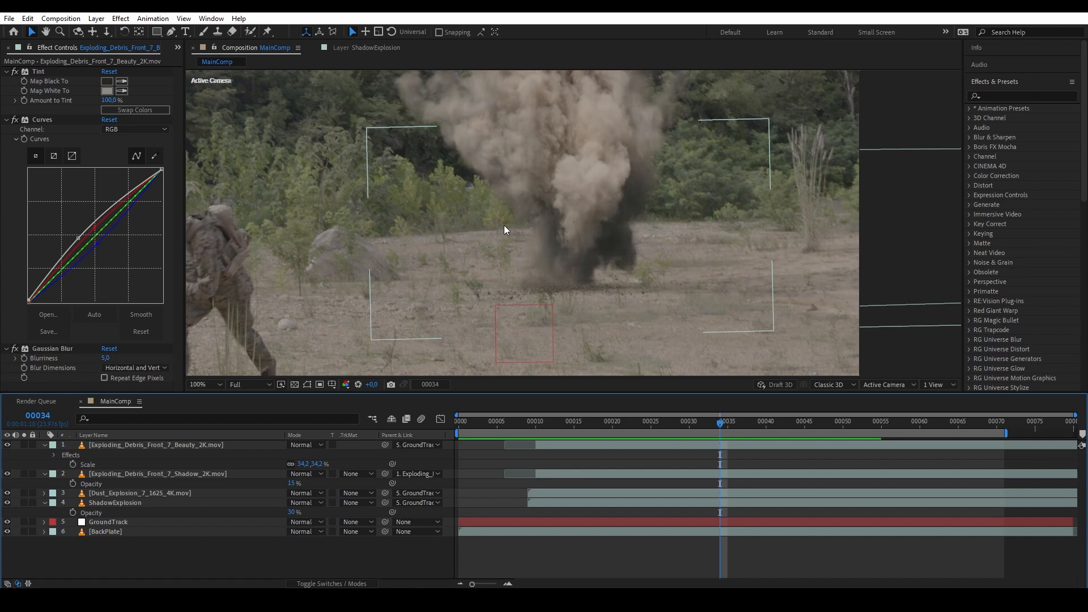
pyautogui.click(178, 47)
pyautogui.click(196, 62)
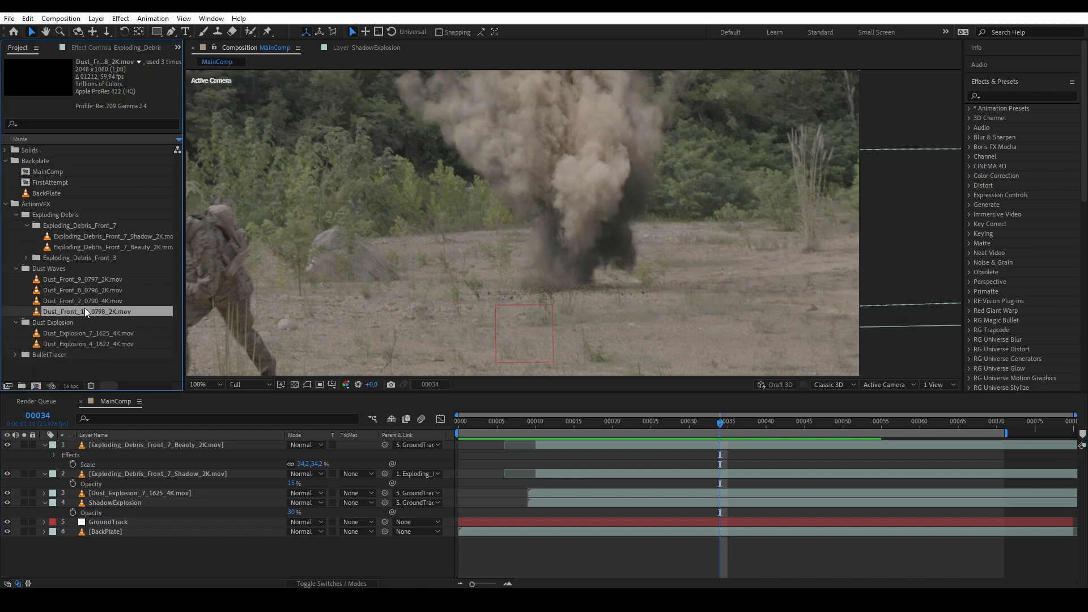
pyautogui.moveTo(77, 312); pyautogui.dragTo(580, 277)
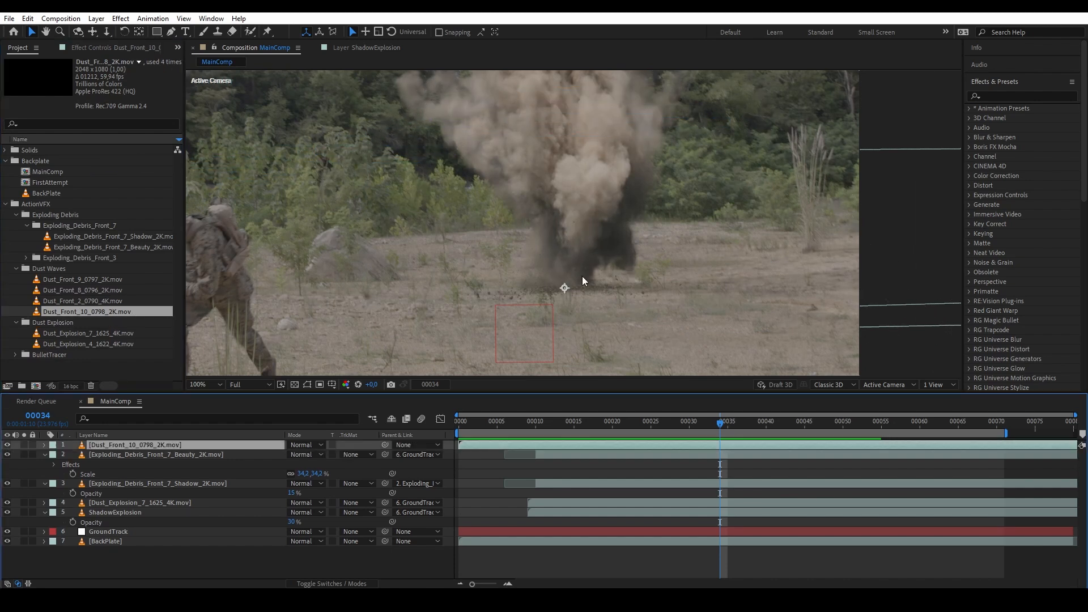
pyautogui.scroll(-2, 533, 265)
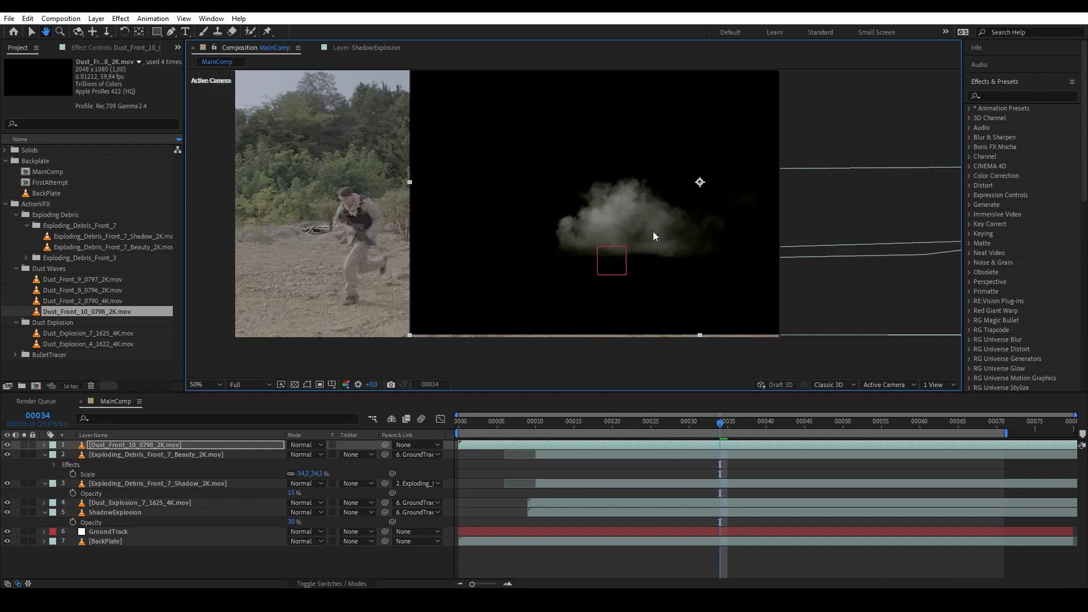
pyautogui.scroll(2, 586, 266)
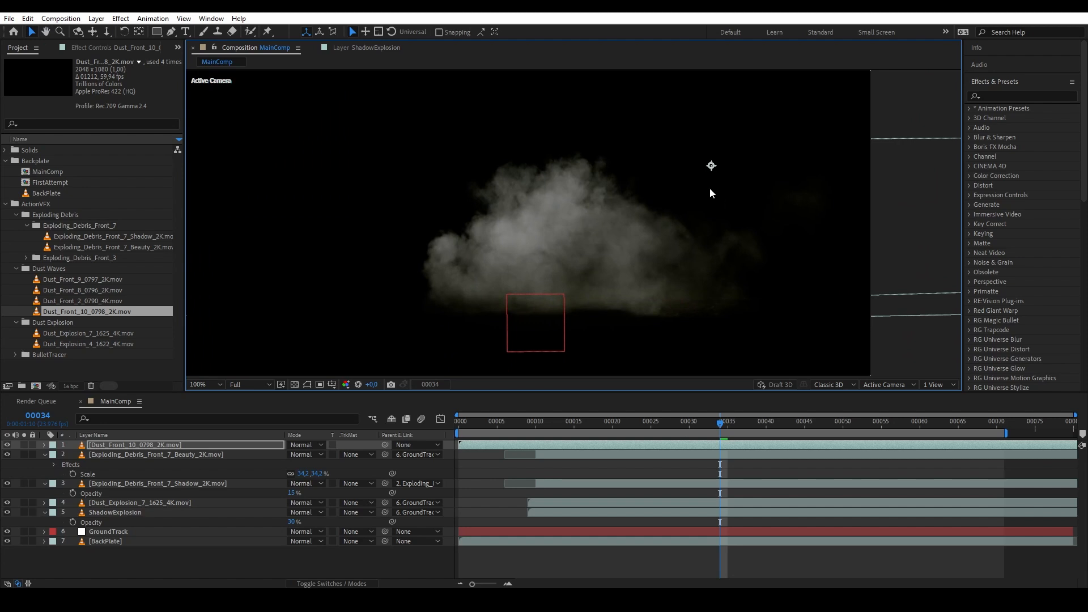
# Apply Shift Channels to the Dust_Front_10 layer, take its alpha from Luminance, and check the layer in isolation.
pyautogui.click(997, 95)
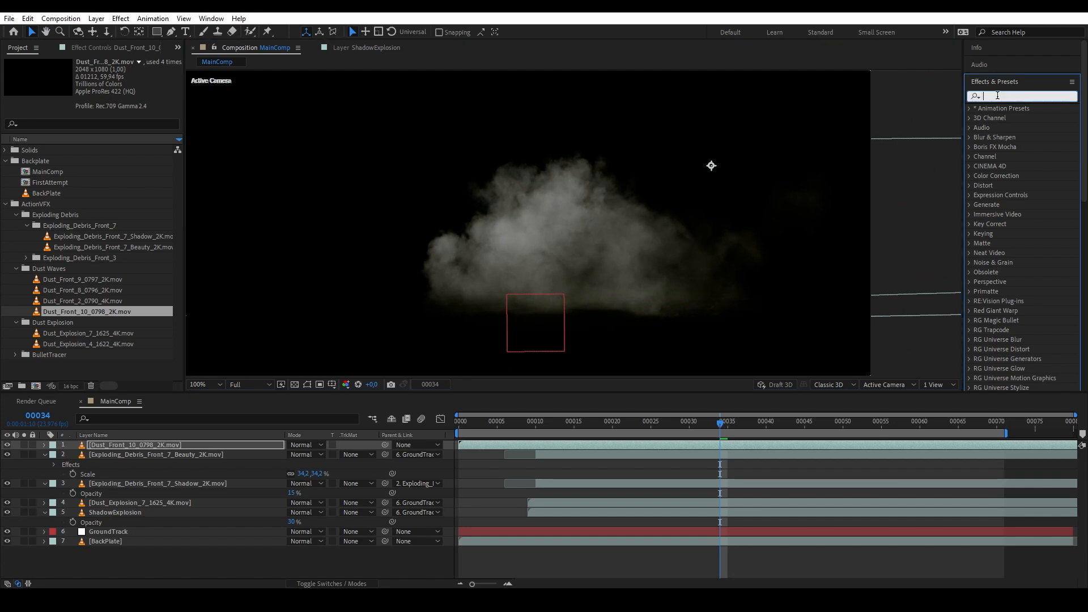
pyautogui.write('shift chann')
pyautogui.moveTo(1024, 118); pyautogui.dragTo(577, 177)
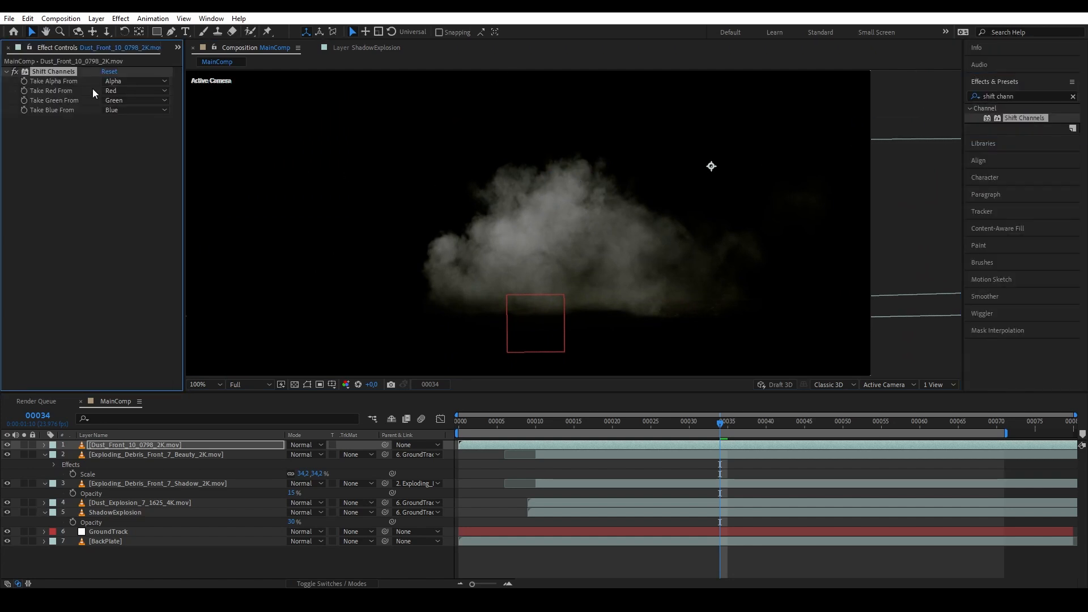
pyautogui.click(148, 81)
pyautogui.click(145, 142)
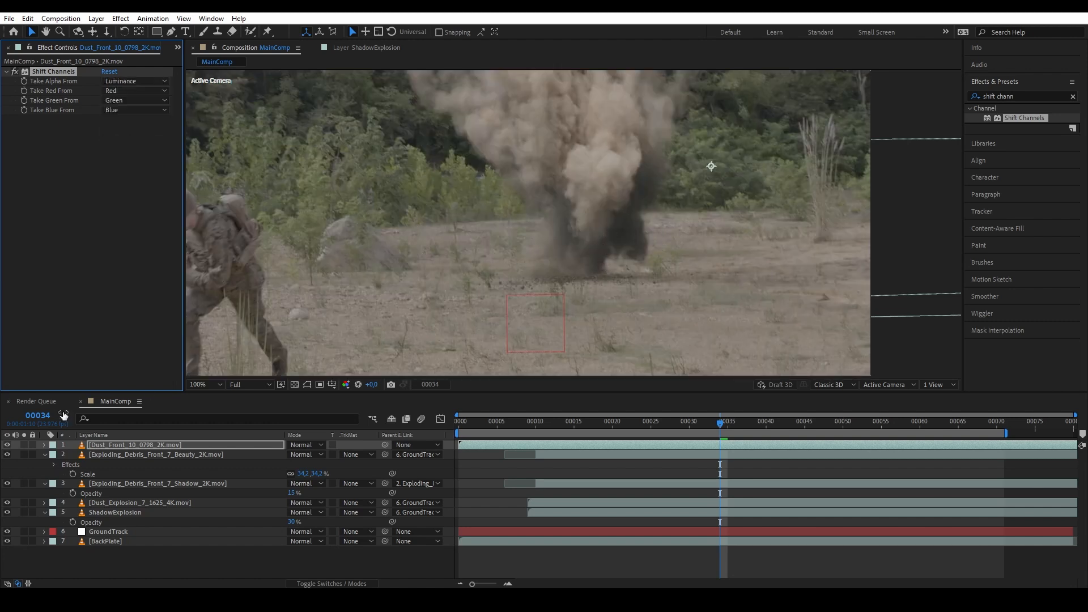
pyautogui.click(65, 440)
pyautogui.click(24, 444)
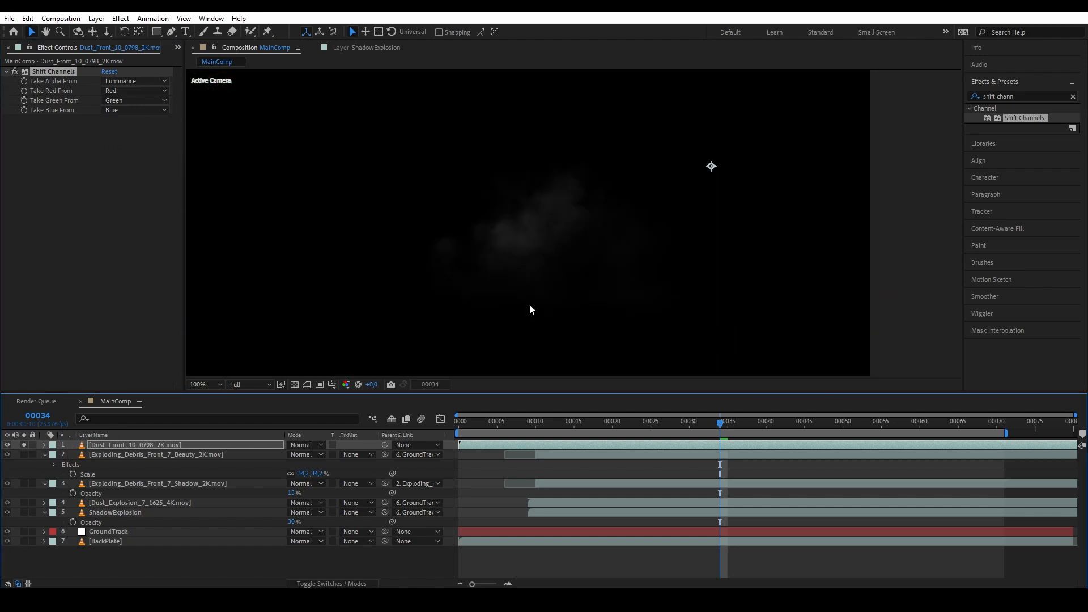
pyautogui.click(23, 444)
# Add Curves to the Dust_Front_10 layer and raise its Alpha curve steeply to make the dust denser.
pyautogui.click(1020, 96)
pyautogui.write('curve')
pyautogui.doubleClick(1021, 158)
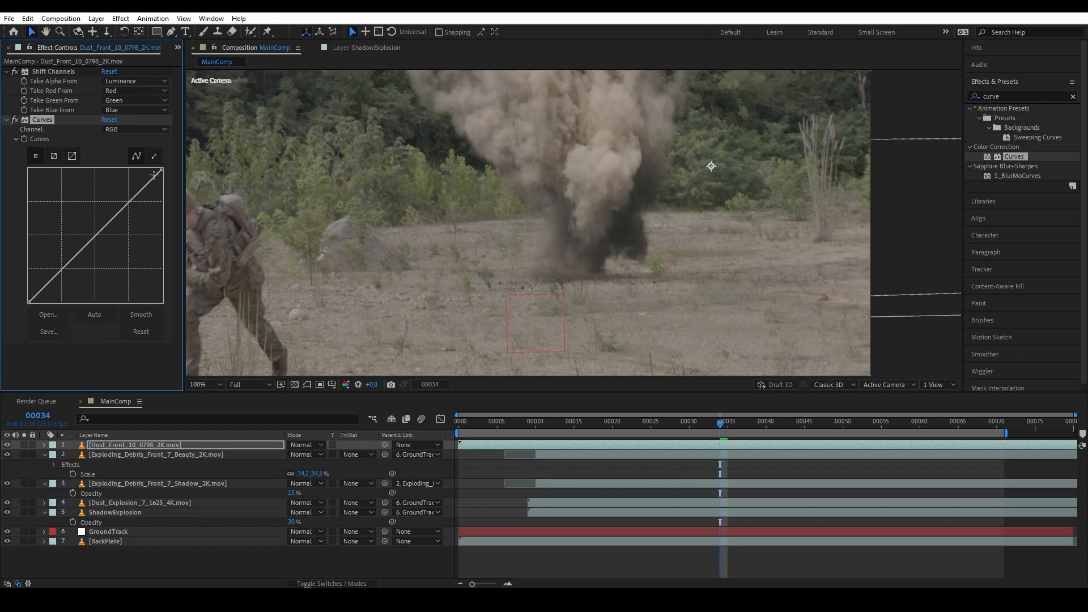
pyautogui.click(133, 130)
pyautogui.click(130, 194)
pyautogui.moveTo(95, 236); pyautogui.dragTo(61, 192)
# Apply Tint to the Dust_Front_10 layer, sampling the explosion's dust for Map Black To and the ground for Map White To.
pyautogui.click(1014, 95)
pyautogui.write('tint')
pyautogui.moveTo(1010, 156); pyautogui.dragTo(152, 313)
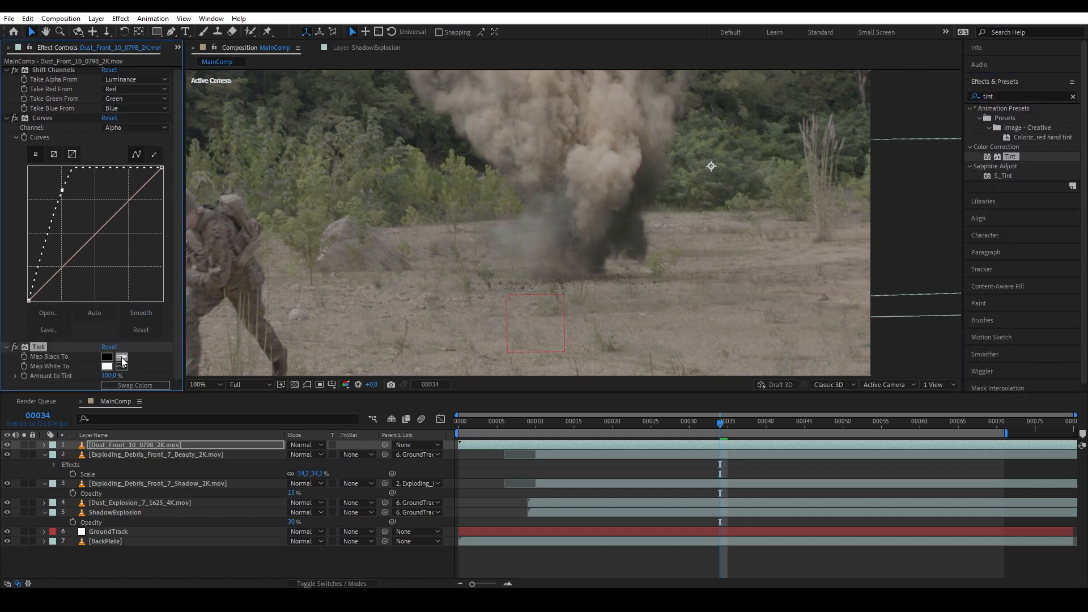
pyautogui.click(122, 357)
pyautogui.click(620, 203)
pyautogui.click(121, 366)
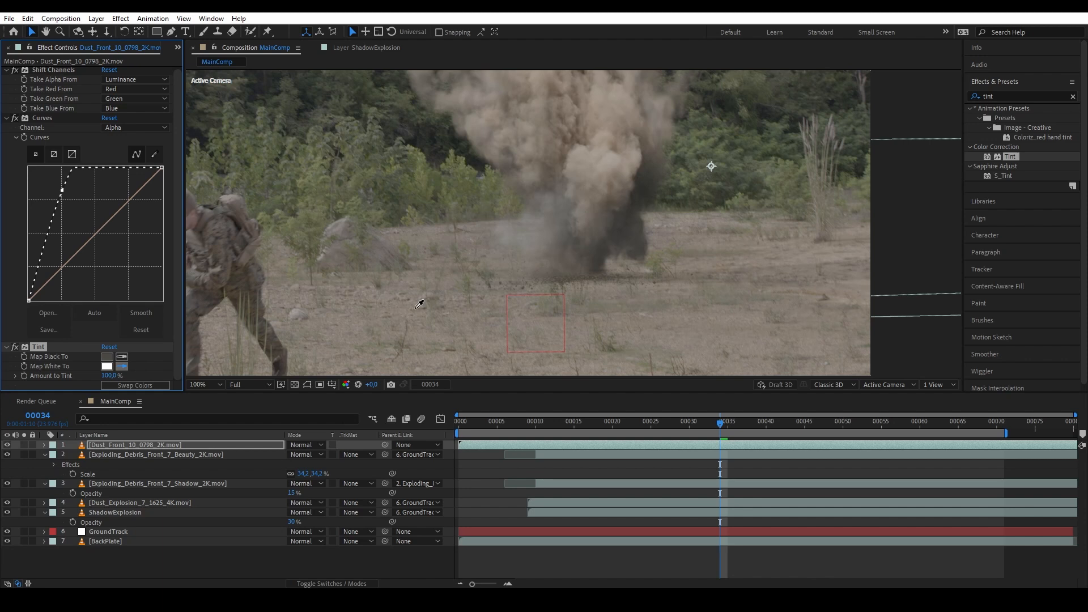
pyautogui.click(422, 369)
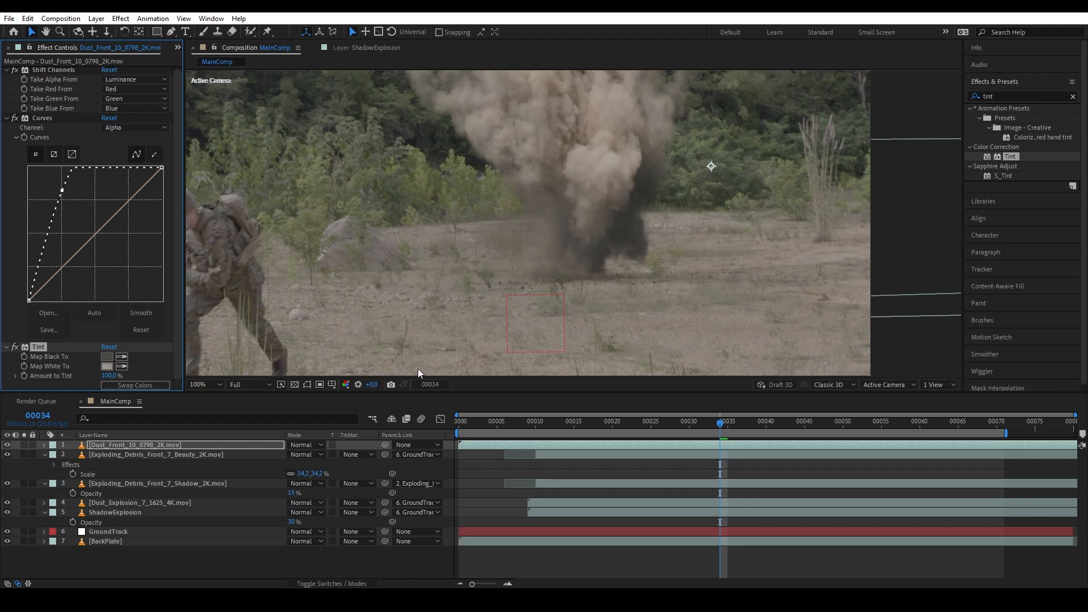
# Raise the RGB midtones in the Dust_Front_10 layer's Curves and set Amount to Tint to 50%.
pyautogui.click(136, 127)
pyautogui.click(116, 135)
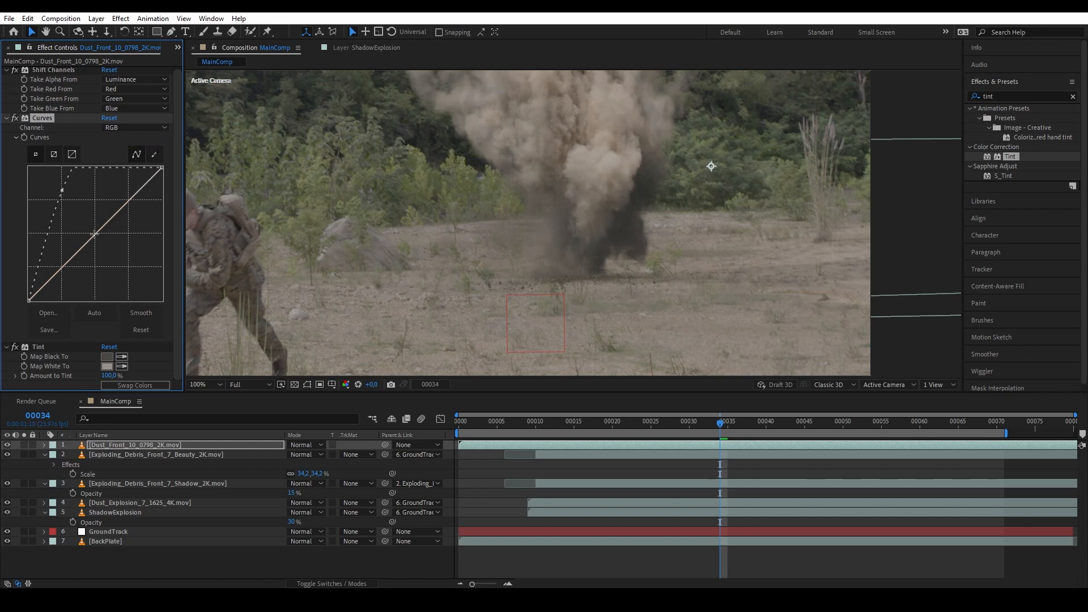
pyautogui.moveTo(95, 234); pyautogui.dragTo(77, 219)
pyautogui.click(107, 376)
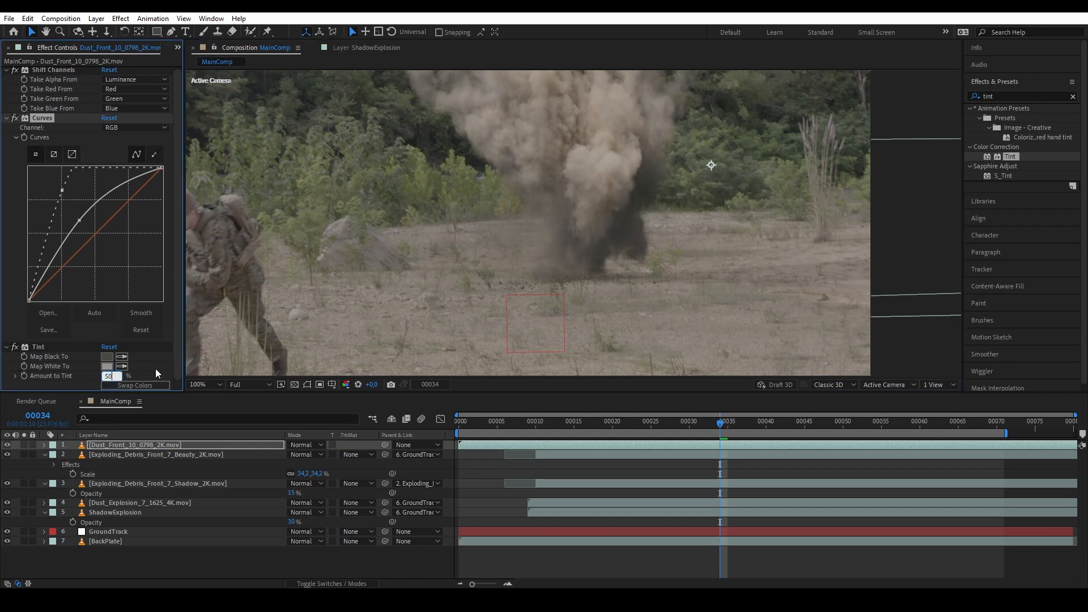
pyautogui.press('Return')
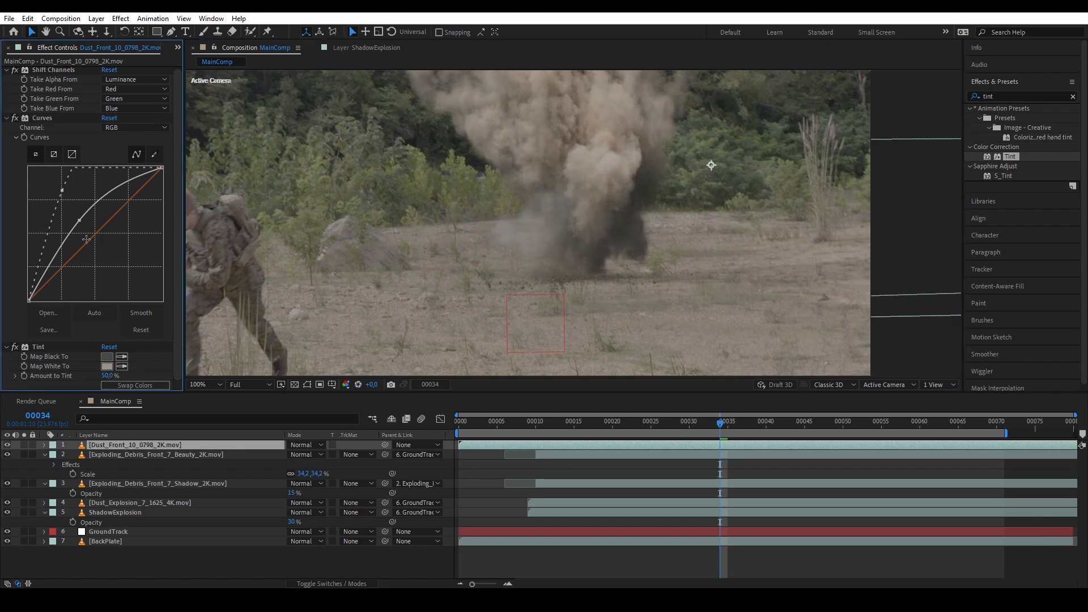
# Slightly raise the red midtones and lower the blue midtones in the Dust_Front_10 layer's Curves.
pyautogui.click(91, 237)
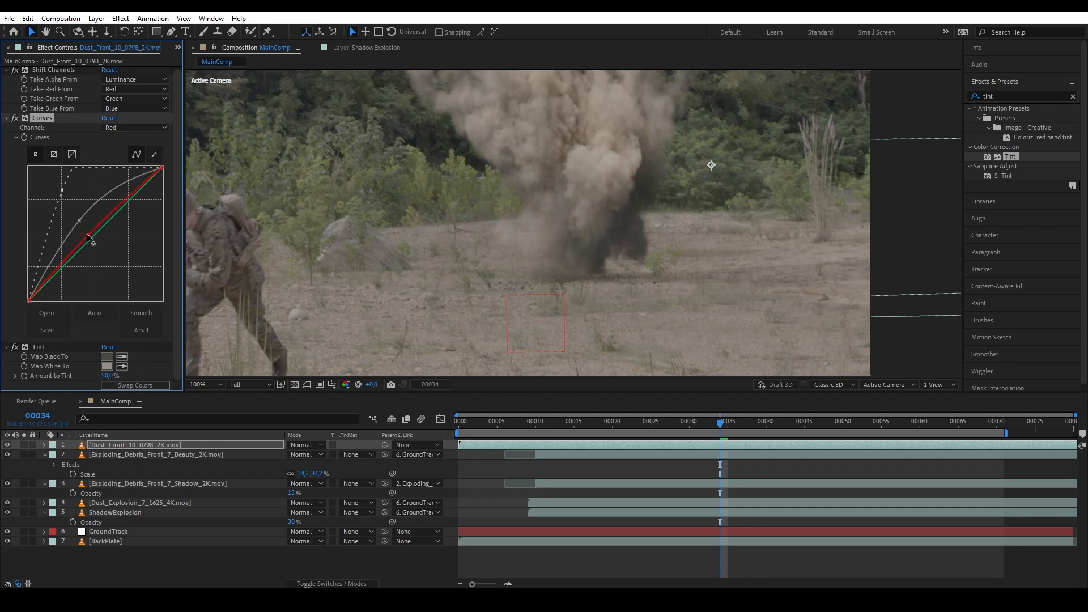
pyautogui.click(136, 128)
pyautogui.click(127, 177)
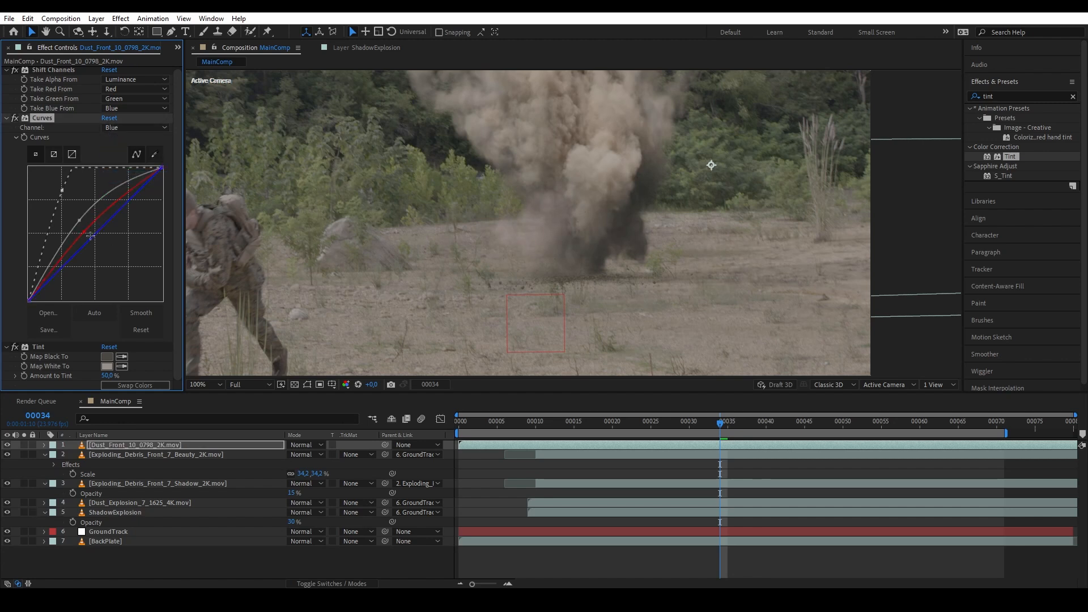
pyautogui.moveTo(92, 235); pyautogui.dragTo(97, 242)
# Lower the Dust_Front_10 layer to the foot of the explosion and apply a Time Stretch to it.
pyautogui.click(537, 243)
pyautogui.moveTo(560, 270); pyautogui.dragTo(561, 269)
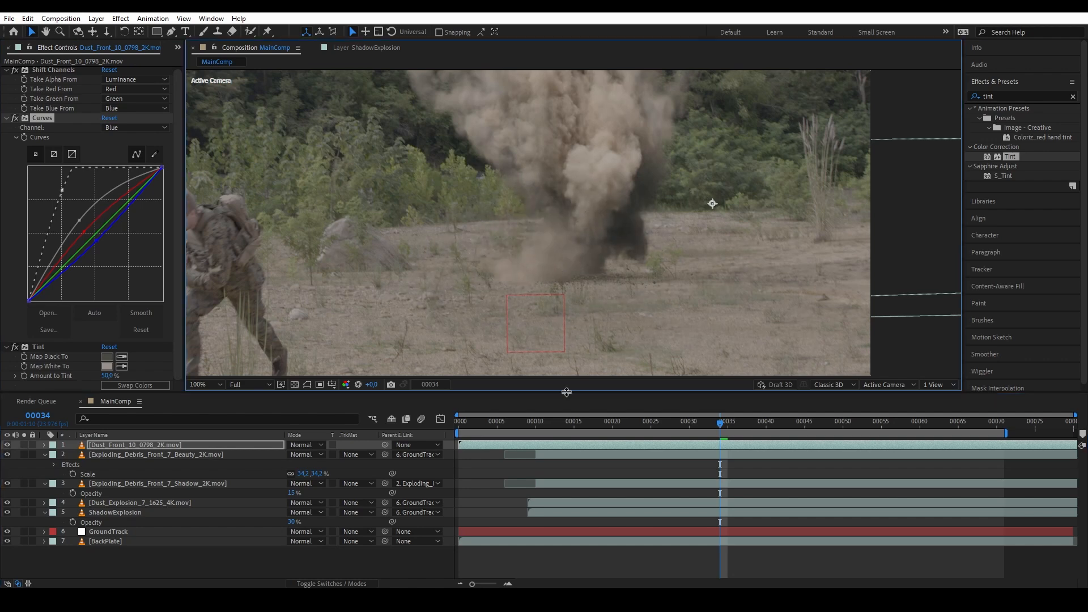
pyautogui.rightClick(522, 448)
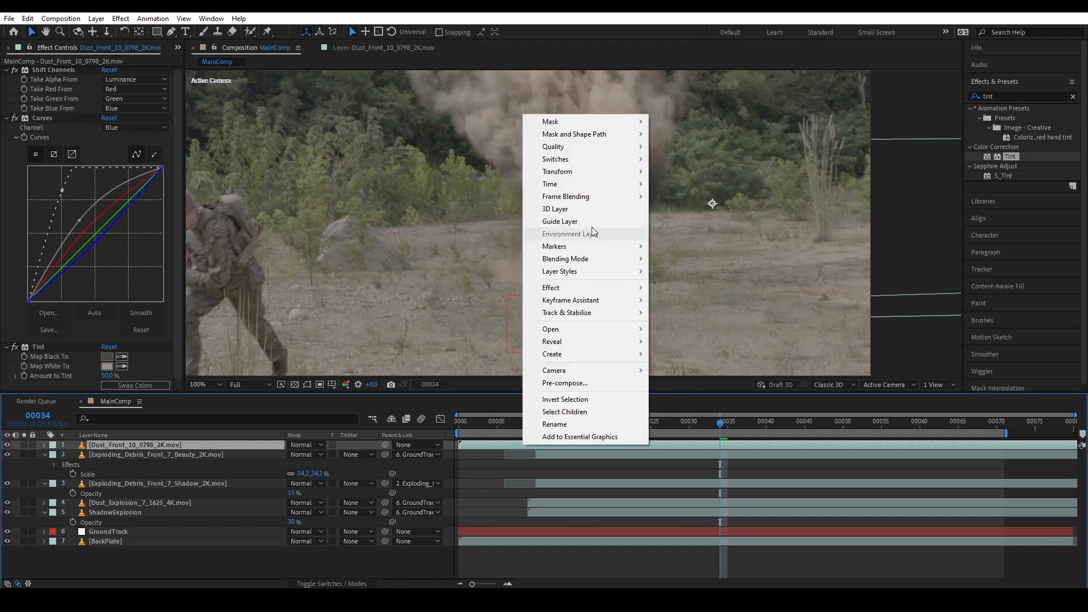
pyautogui.moveTo(593, 184)
pyautogui.click(696, 211)
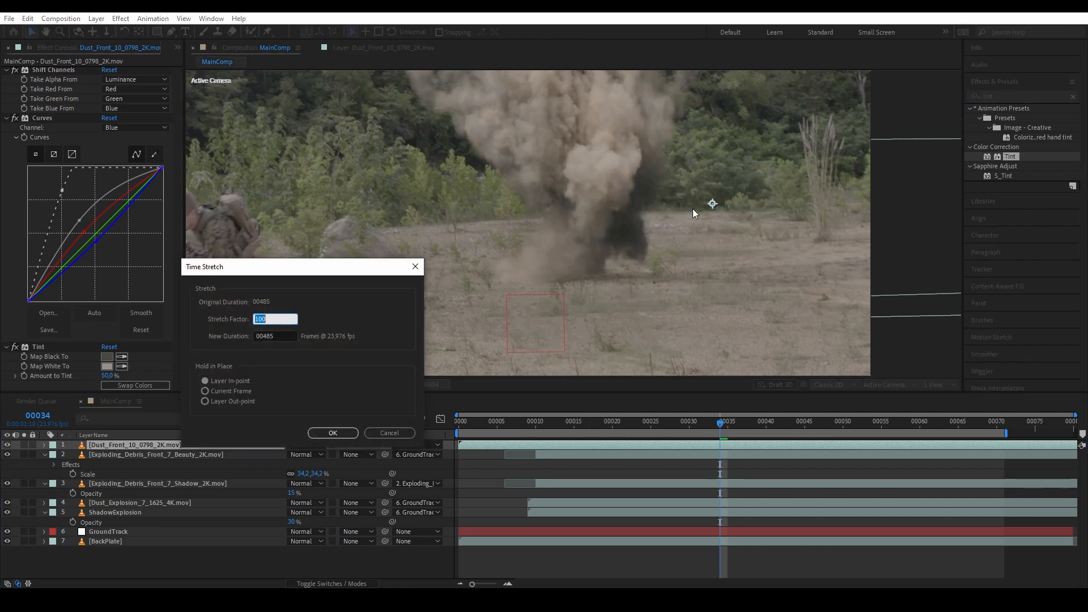
pyautogui.press('Return')
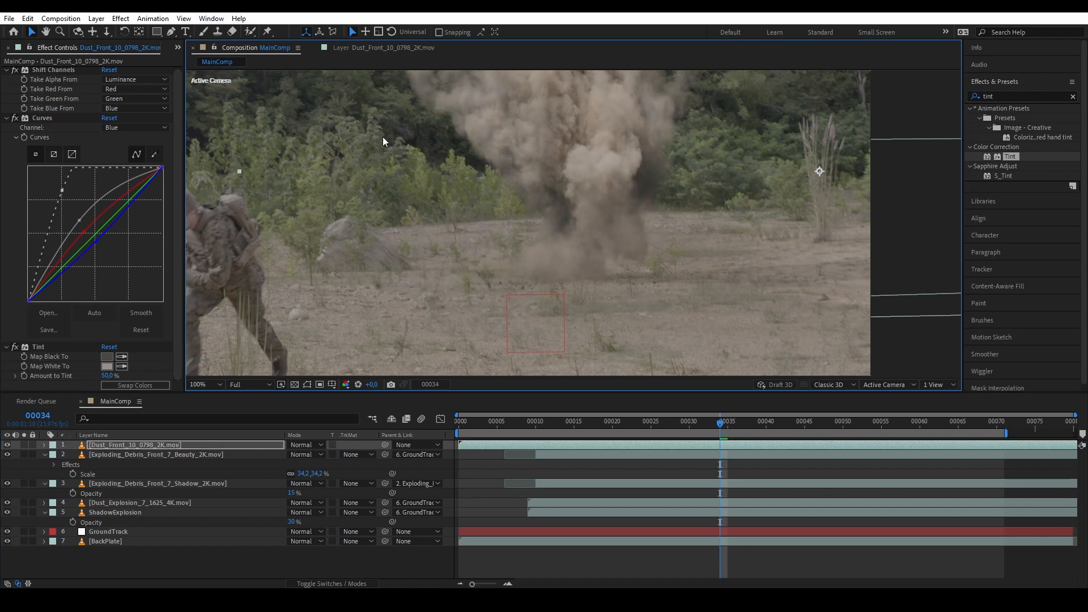
# Move the Dust_Front_10 layer's anchor point to the ground at the explosion's base and scale the layer to 89%.
pyautogui.click(139, 33)
pyautogui.moveTo(819, 171); pyautogui.dragTo(574, 286)
pyautogui.press('s')
pyautogui.moveTo(321, 455); pyautogui.dragTo(314, 453)
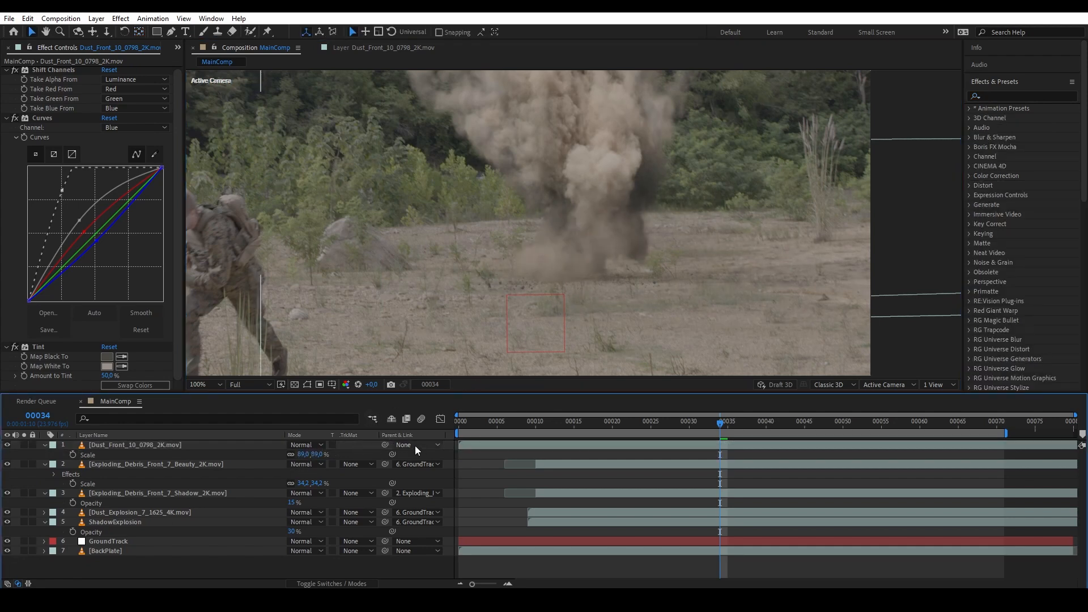
# Parent the Dust_Front_10 layer to GroundTrack and hide the BackPlate layer.
pyautogui.click(415, 446)
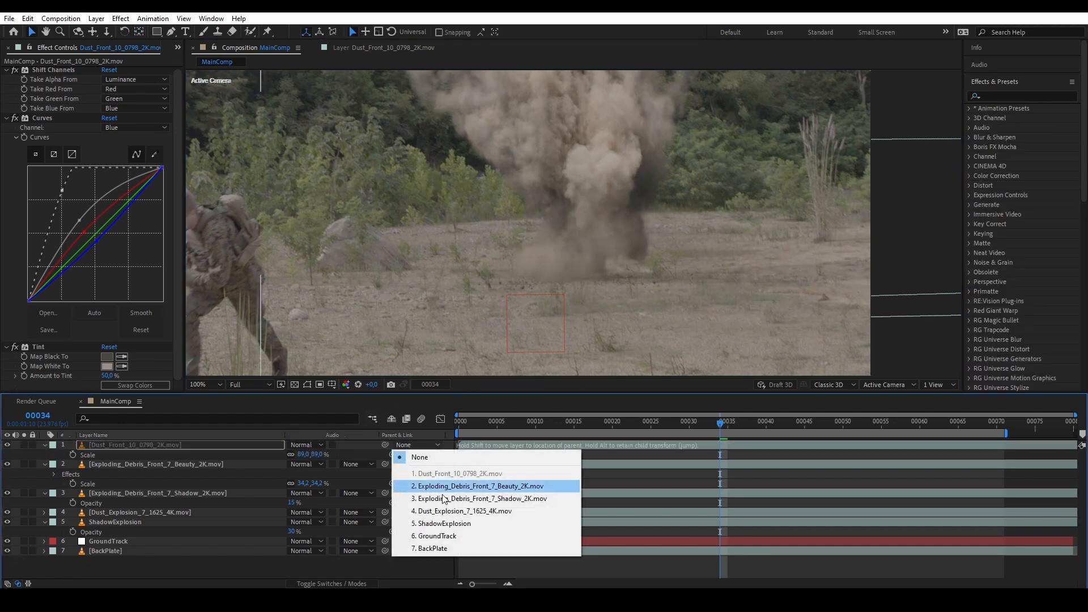
pyautogui.click(464, 536)
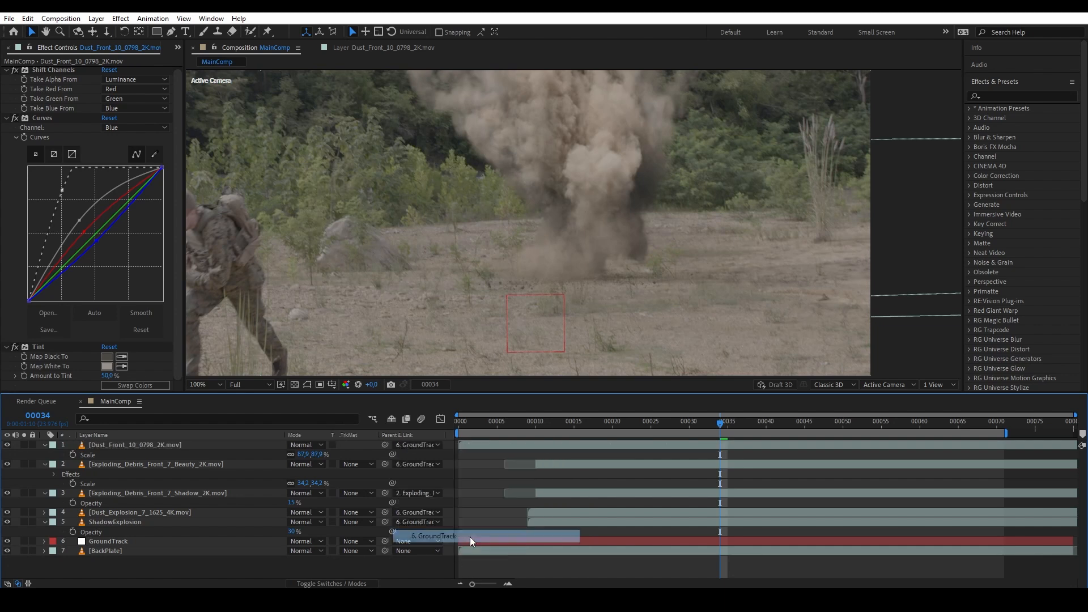
pyautogui.click(8, 550)
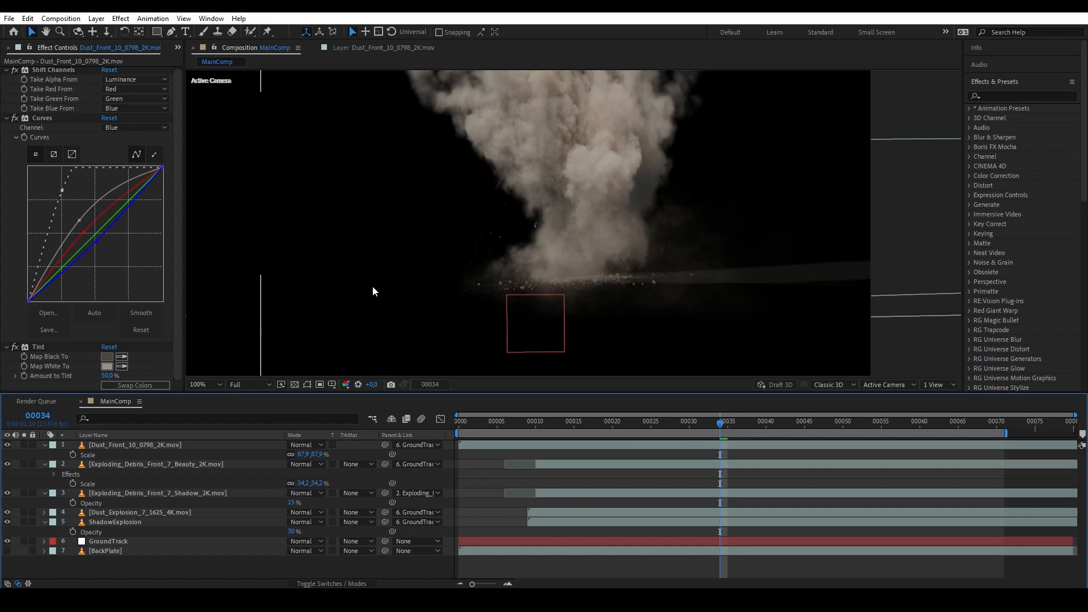
# At frame 10, reposition the Dust_Front_10 layer to line its dust up with the start of the explosion.
pyautogui.moveTo(717, 428); pyautogui.dragTo(536, 429)
pyautogui.moveTo(452, 268); pyautogui.dragTo(348, 287)
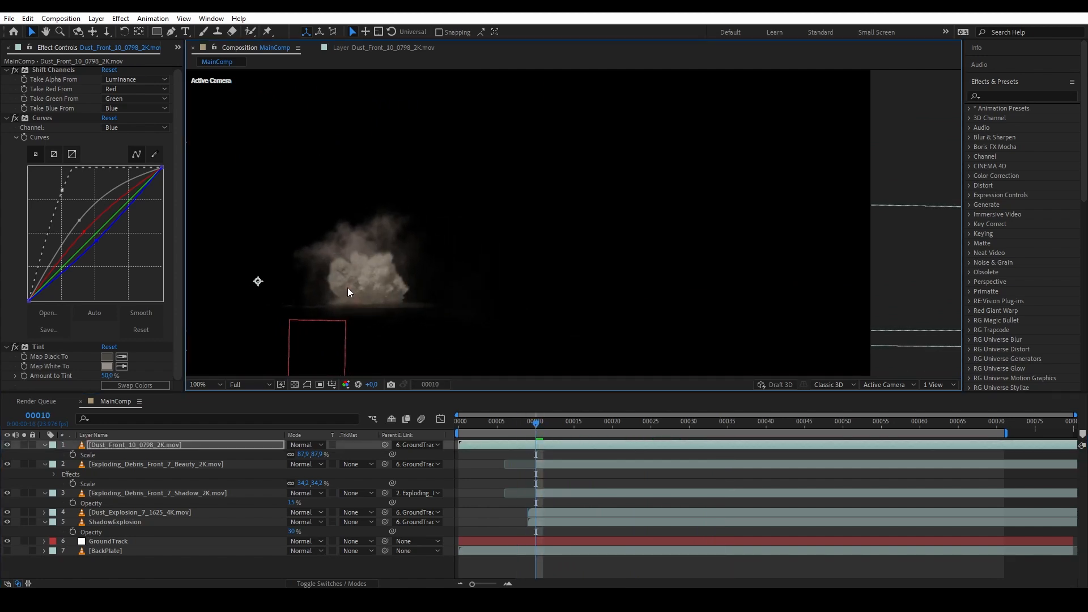
pyautogui.click(500, 448)
pyautogui.moveTo(533, 421)
pyautogui.mouseDown()
pyautogui.moveTo(489, 422)
pyautogui.moveTo(536, 424)
pyautogui.mouseUp()
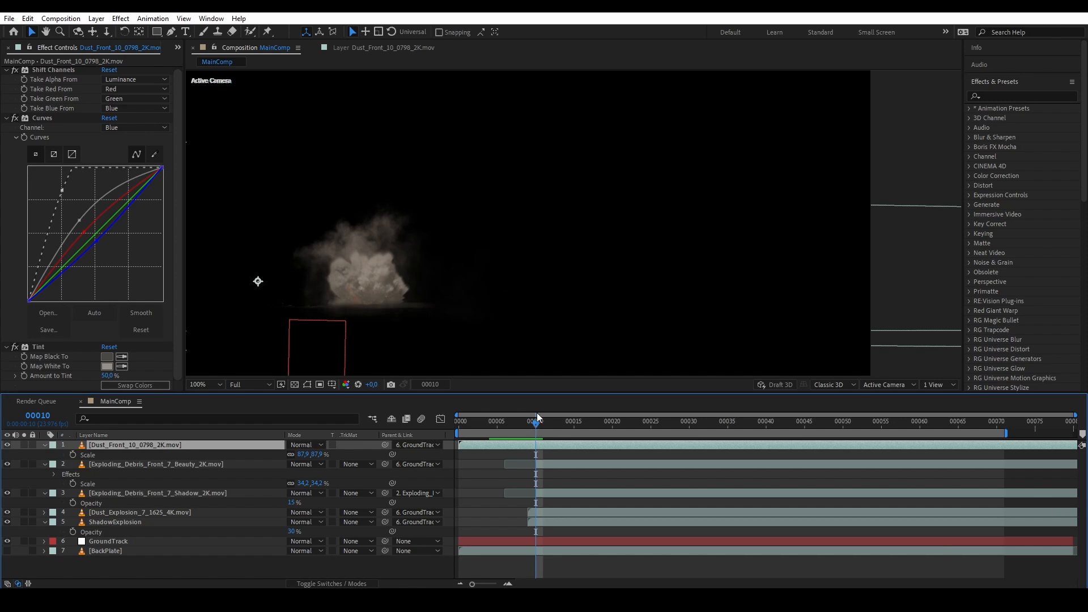
# Slide the Dust_Front_10 layer about two frames later and trim its start to frame 10, checking the result at frame 23.
pyautogui.moveTo(543, 443); pyautogui.dragTo(560, 442)
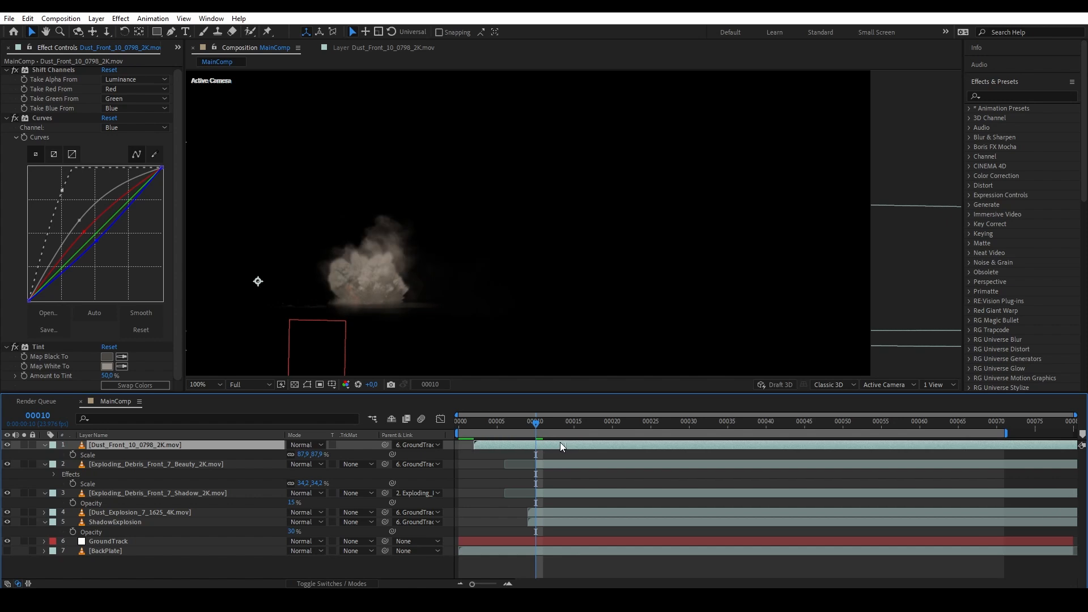
pyautogui.hotkey('alt', '[')
pyautogui.moveTo(538, 426); pyautogui.dragTo(635, 447)
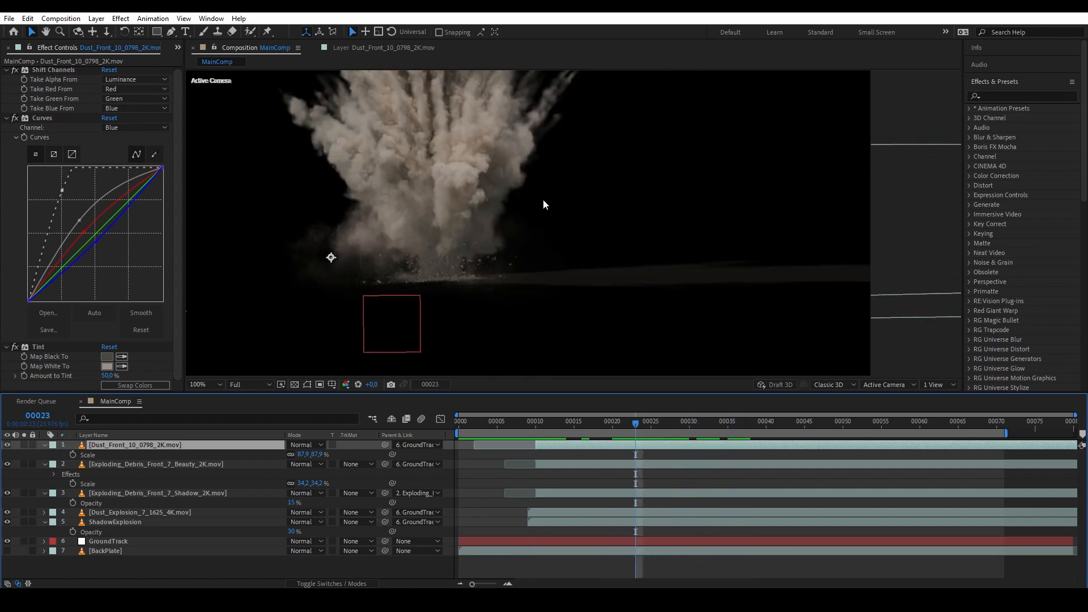
# Add Dust_Front_8_0796_2K.mov from the Dust Waves footage to the composition as the topmost layer.
pyautogui.click(175, 48)
pyautogui.click(192, 61)
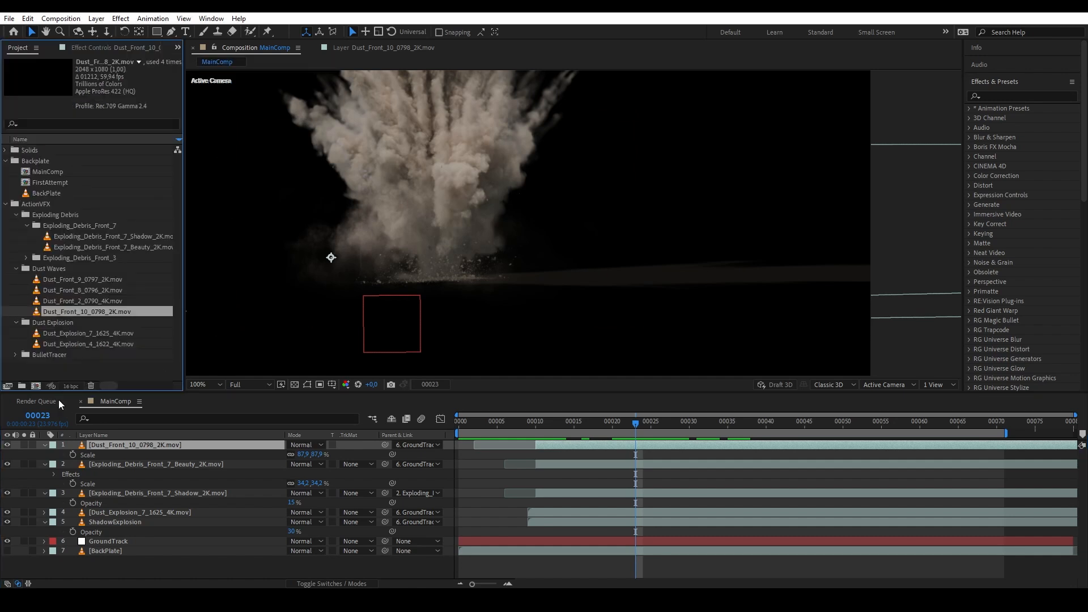
pyautogui.click(61, 289)
pyautogui.moveTo(47, 289); pyautogui.dragTo(527, 245)
pyautogui.scroll(-2, 441, 230)
# Shift the Dust_Front_8 layer earlier in time and trim its start to frame 10.
pyautogui.moveTo(575, 446); pyautogui.dragTo(289, 423)
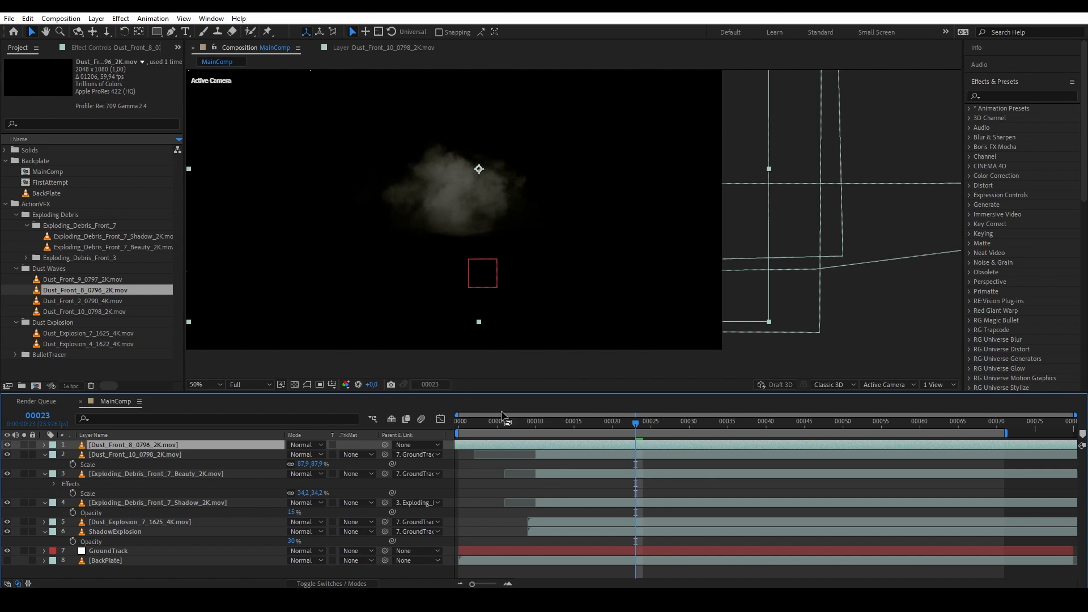
pyautogui.hotkey('alt', '[')
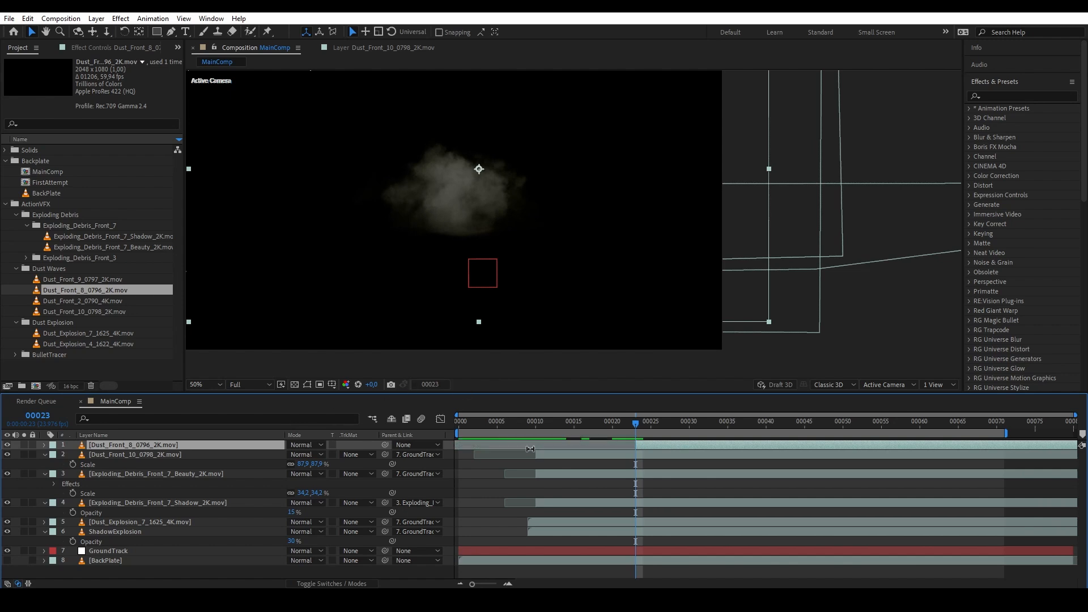
pyautogui.moveTo(643, 447); pyautogui.dragTo(539, 423)
pyautogui.click(544, 428)
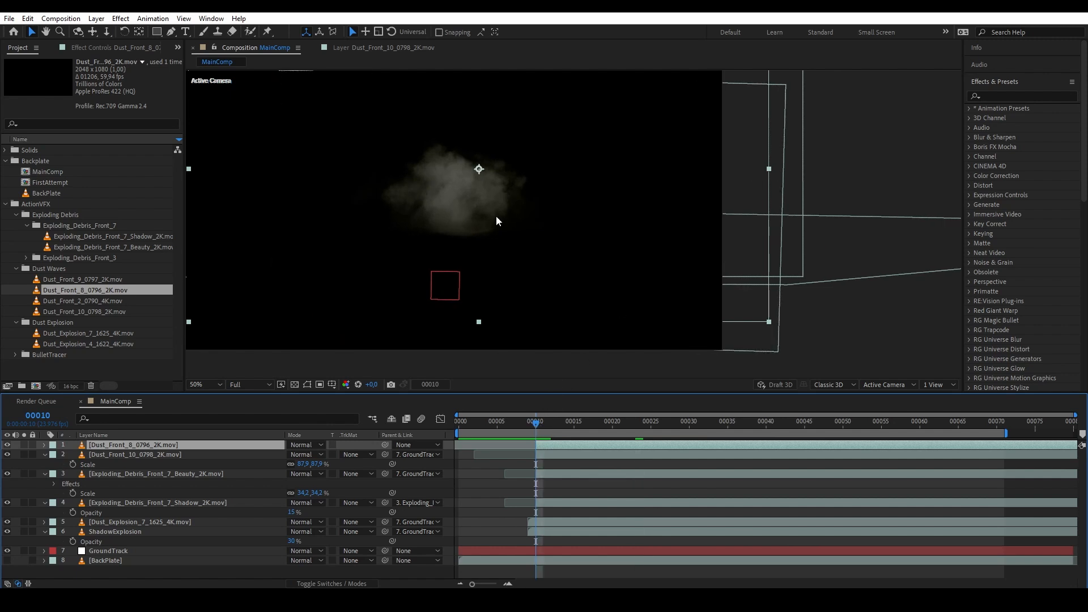
# Copy the Shift Channels, Curves and Tint effects from the Dust_Front_10 layer to the Dust_Front_8 layer.
pyautogui.click(163, 452)
pyautogui.click(69, 45)
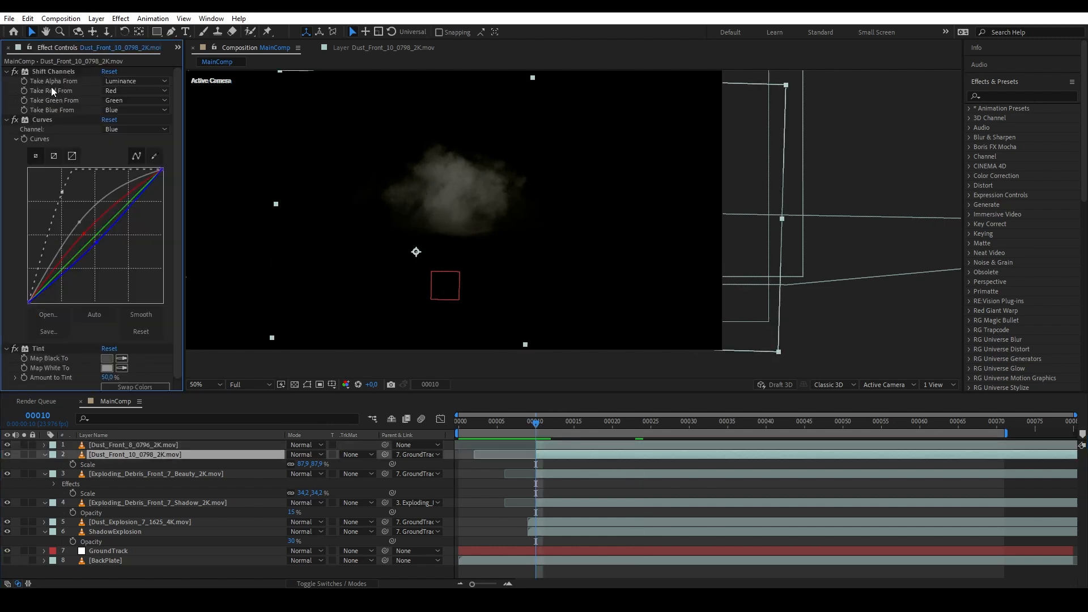
pyautogui.keyDown('shift'); pyautogui.click(43, 348); pyautogui.keyUp('shift')
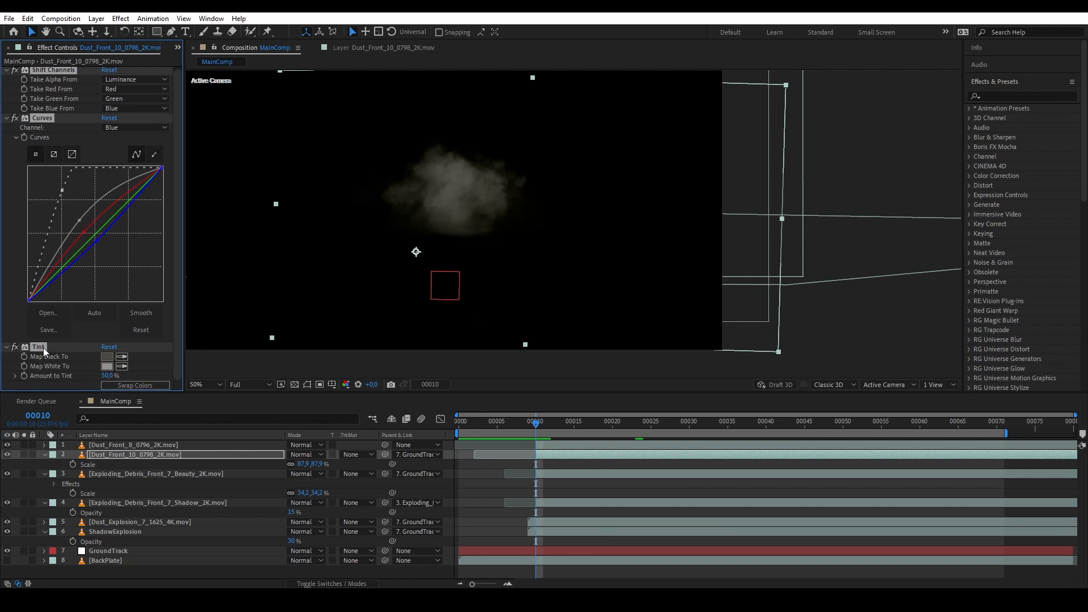
pyautogui.hotkey('ctrl', 'c')
pyautogui.click(111, 445)
pyautogui.hotkey('ctrl', 'v')
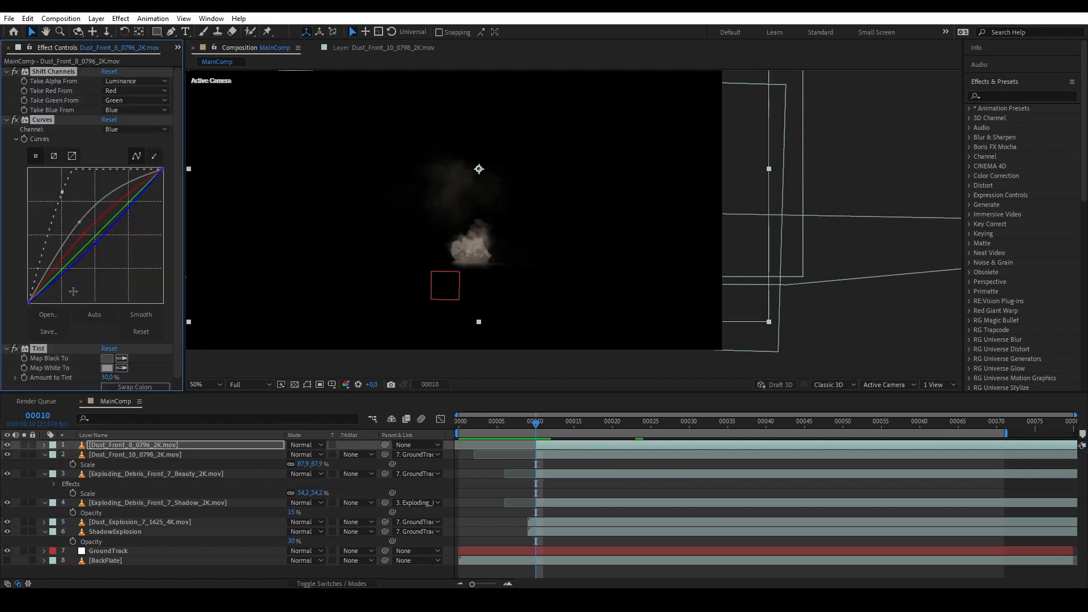
# Move the Dust_Front_8 layer onto the explosion and flip it horizontally, scaling it to -84.1% by 77.0%.
pyautogui.scroll(1, 468, 249)
pyautogui.moveTo(344, 150); pyautogui.dragTo(407, 269)
pyautogui.press('s')
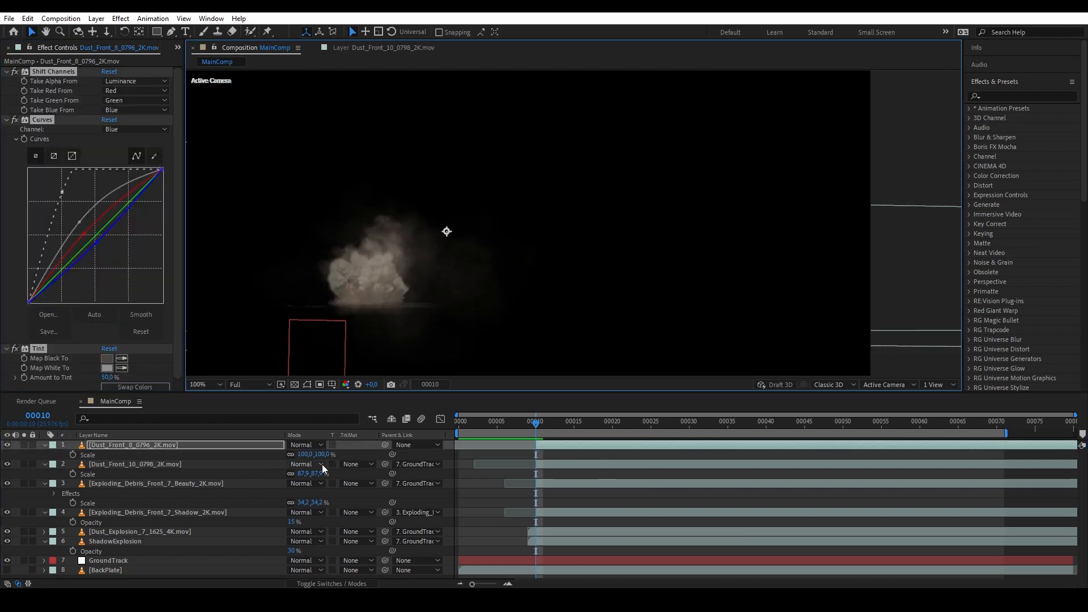
pyautogui.moveTo(303, 454); pyautogui.dragTo(290, 454)
pyautogui.moveTo(414, 280); pyautogui.dragTo(408, 289)
pyautogui.scroll(-1, 407, 292)
pyautogui.moveTo(724, 232); pyautogui.dragTo(622, 226)
pyautogui.moveTo(621, 226); pyautogui.dragTo(257, 232)
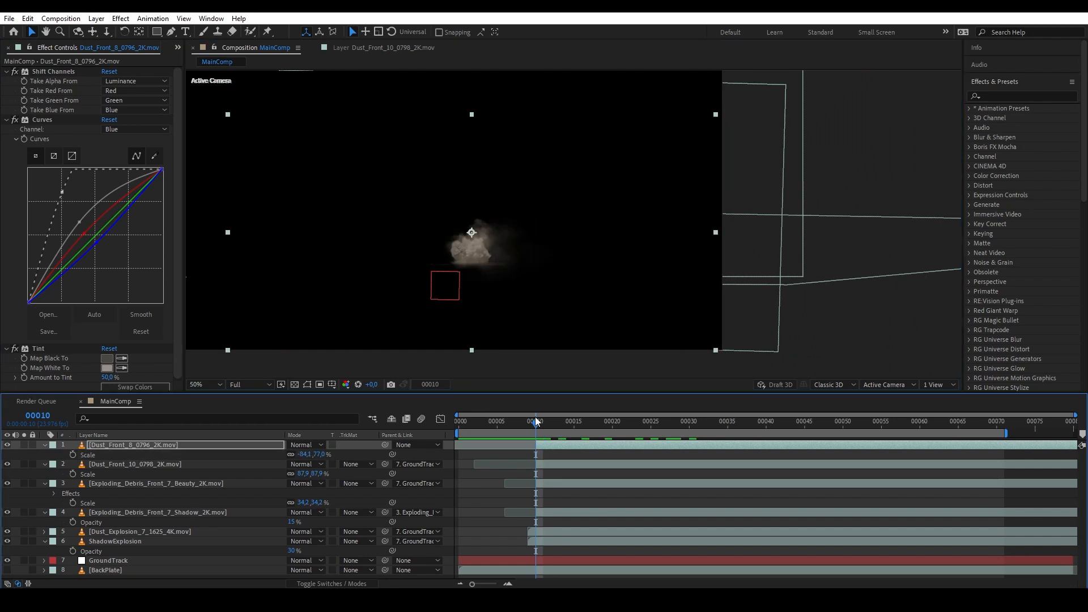
# Parent the Dust_Front_8 layer to GroundTrack, check it up to frame 30 and bring up the project's footage list.
pyautogui.click(424, 445)
pyautogui.click(437, 549)
pyautogui.moveTo(532, 425); pyautogui.dragTo(689, 421)
pyautogui.click(178, 47)
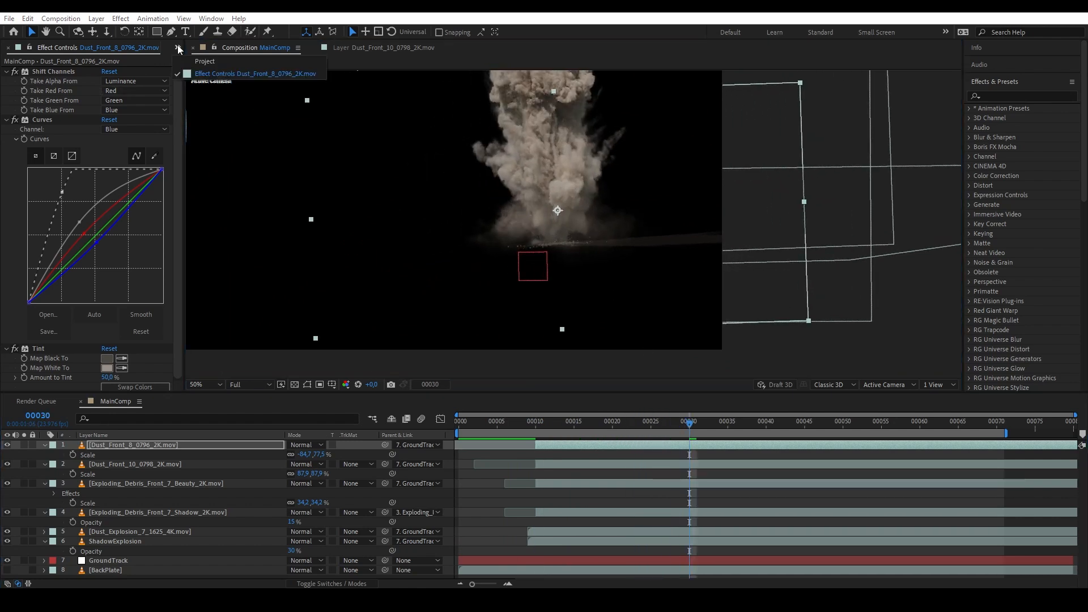
pyautogui.click(204, 61)
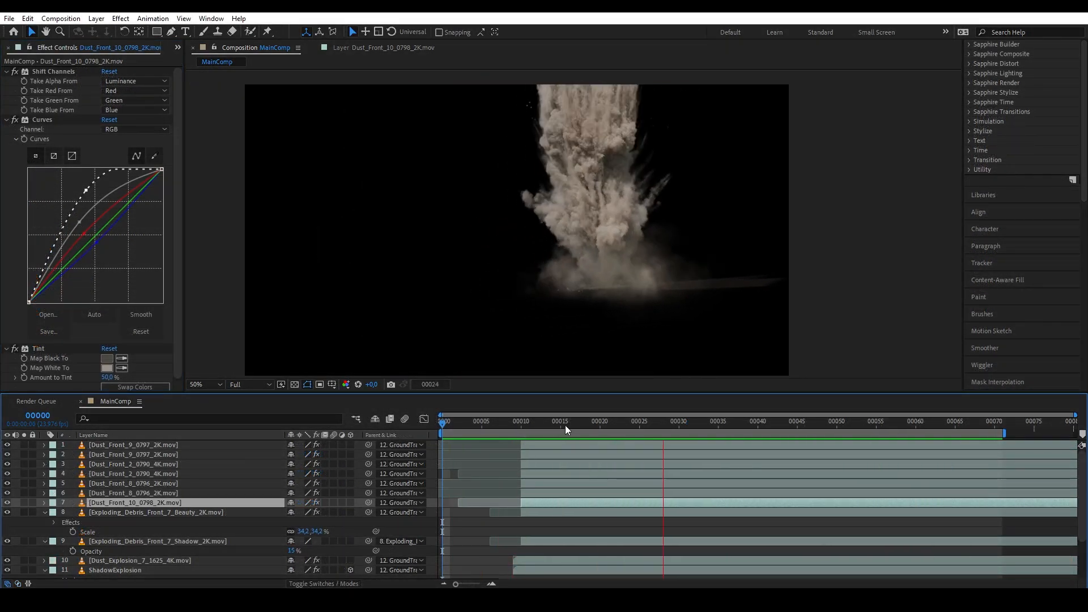
# At frame 10, set an opacity keyframe of 0% on all seven Dust_Front layers together.
pyautogui.click(583, 425)
pyautogui.moveTo(582, 425); pyautogui.dragTo(524, 436)
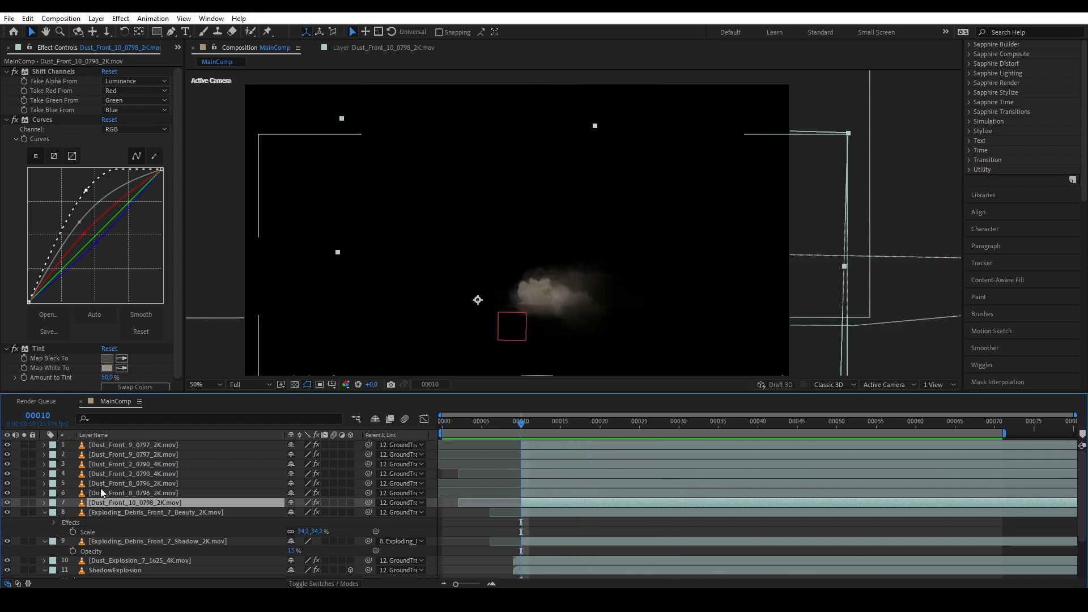
pyautogui.keyDown('shift'); pyautogui.click(191, 446); pyautogui.keyUp('shift')
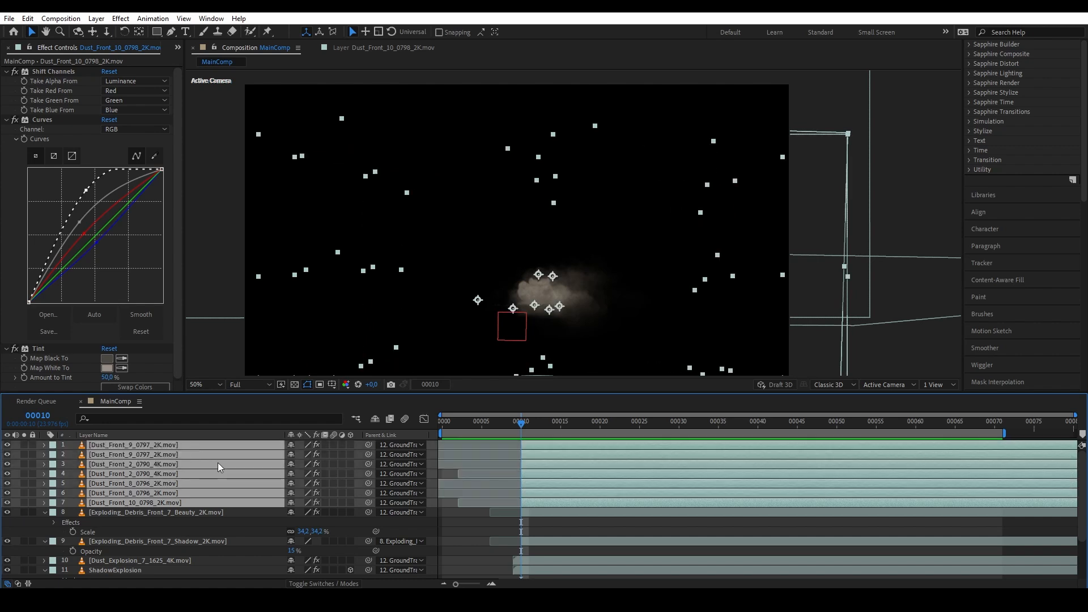
pyautogui.press('t')
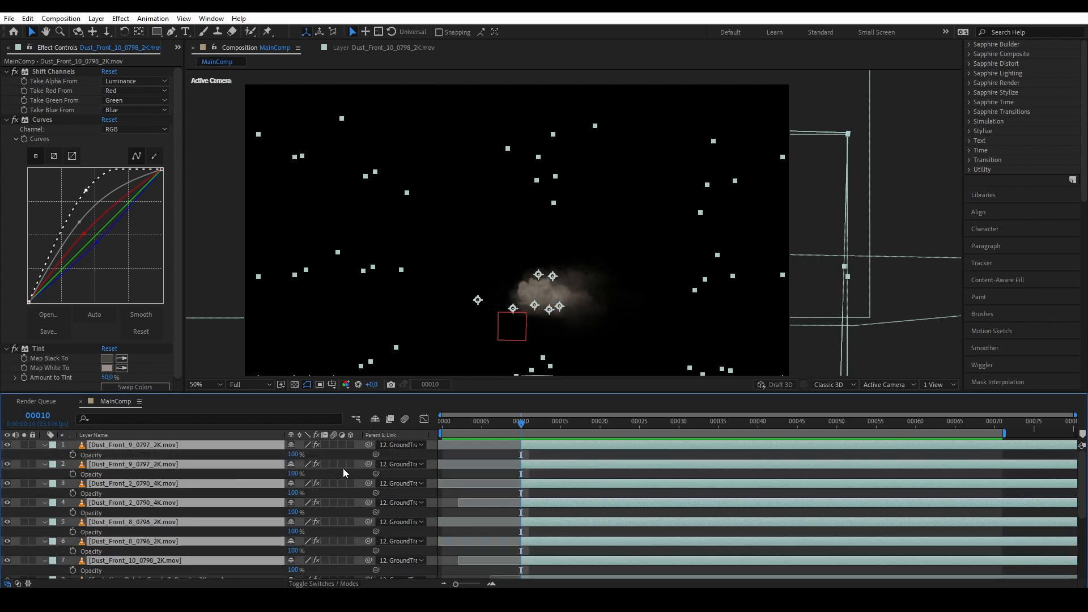
pyautogui.moveTo(292, 474); pyautogui.dragTo(73, 462)
pyautogui.click(73, 454)
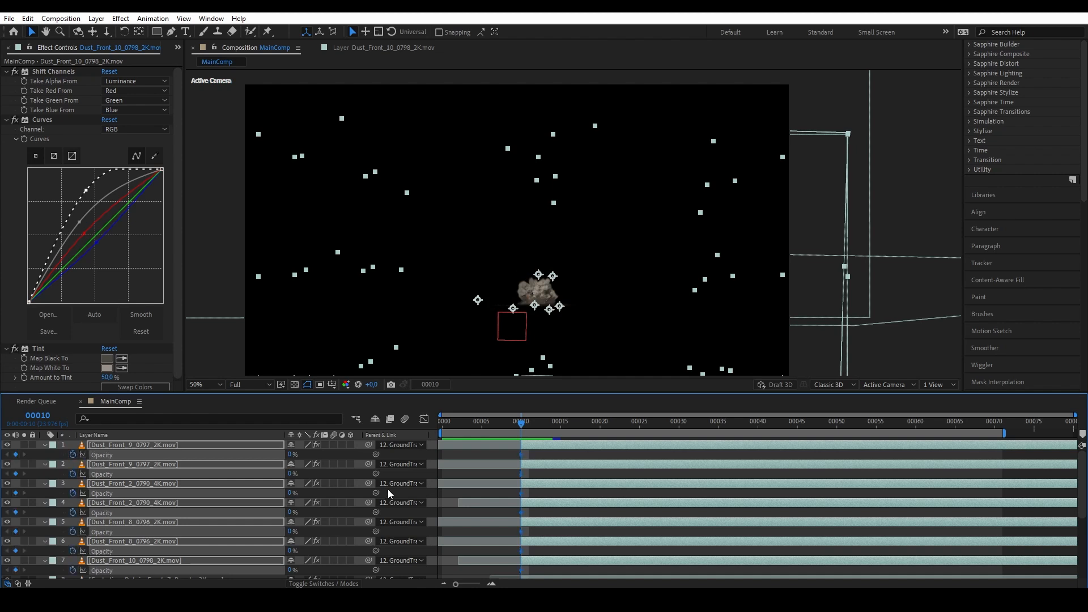
# At frame 13, three frames further on, keyframe the opacity of all seven Dust_Front layers at 100%.
pyautogui.press('pagedown')
pyautogui.press('pagedown')
pyautogui.press('pagedown')
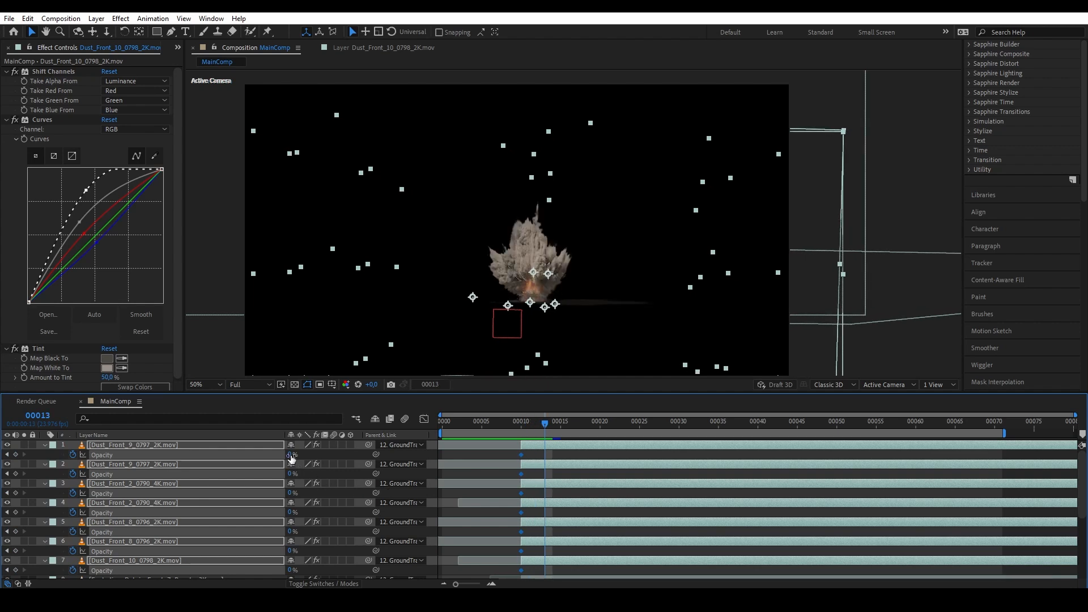
pyautogui.moveTo(289, 455); pyautogui.dragTo(499, 453)
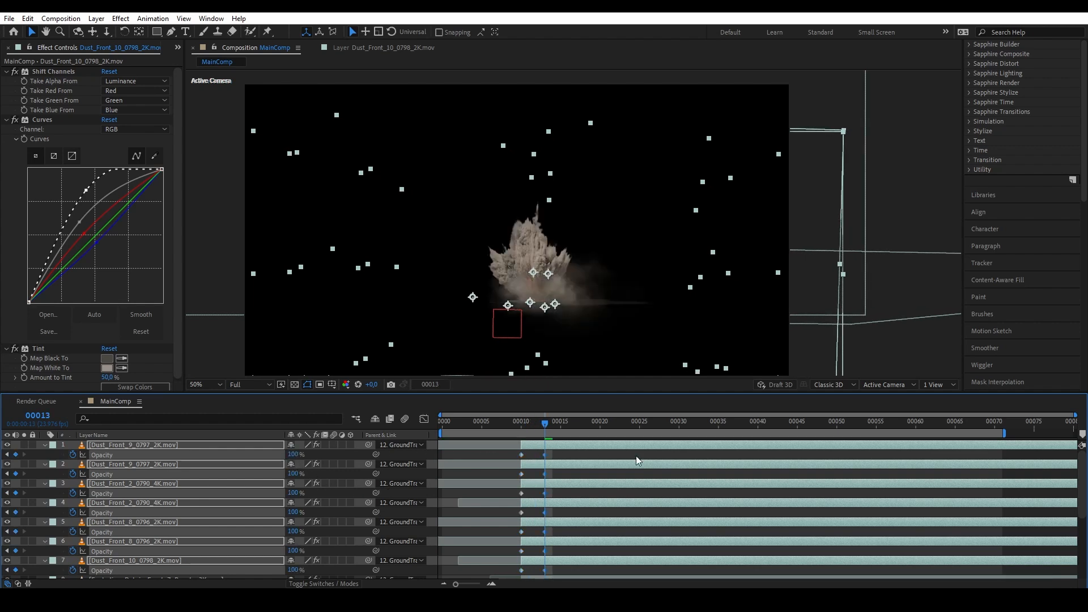
# Play the composition from the start to review the fade-in of the dust waves.
pyautogui.moveTo(538, 420); pyautogui.dragTo(408, 401)
pyautogui.press('space')
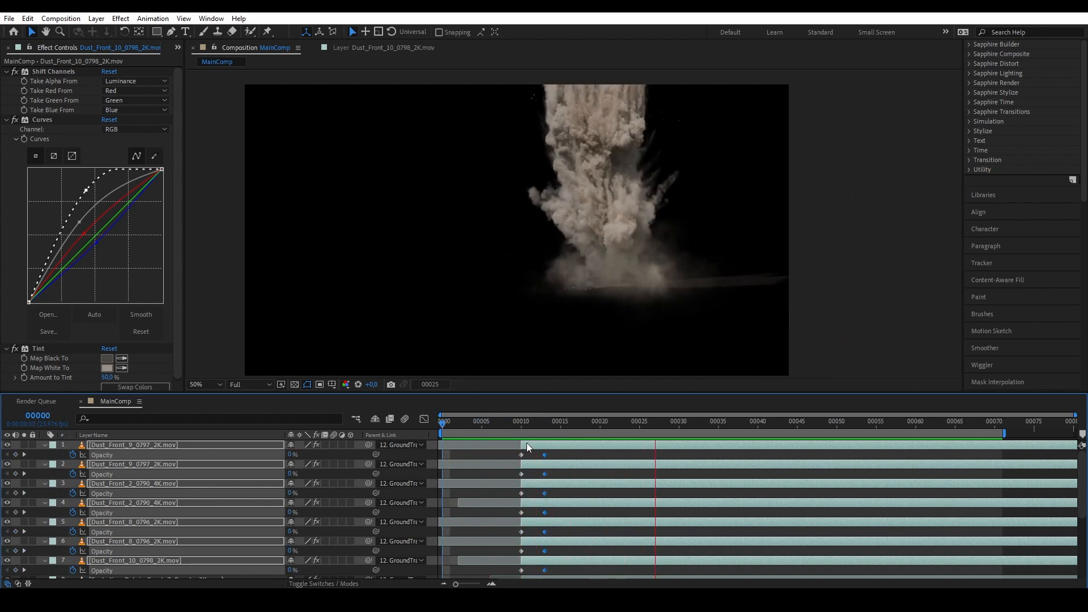
pyautogui.press('space')
pyautogui.scroll(-5, 127, 483)
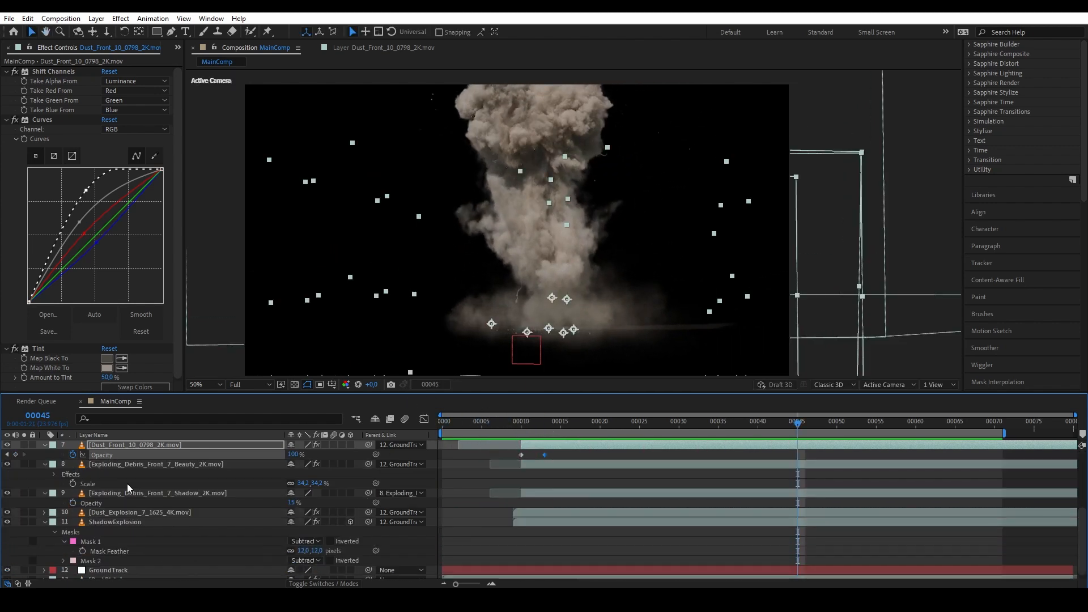
# Make the BackPlate layer visible again and review the composite from the start, inspecting the explosion behind the soldiers around frame 11.
pyautogui.click(101, 573)
pyautogui.click(7, 573)
pyautogui.press('Home')
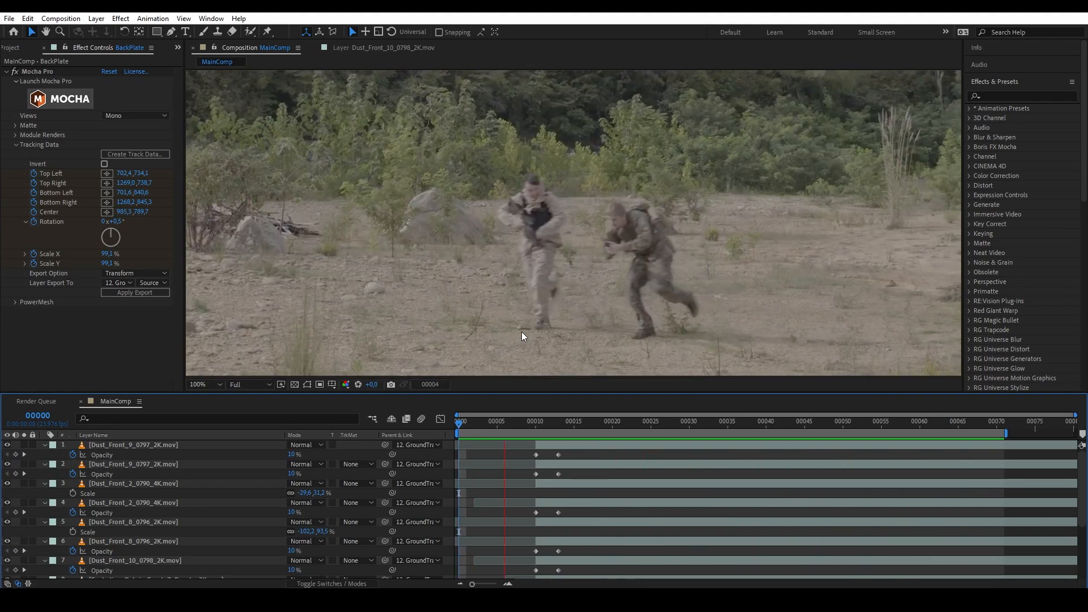
pyautogui.press('space')
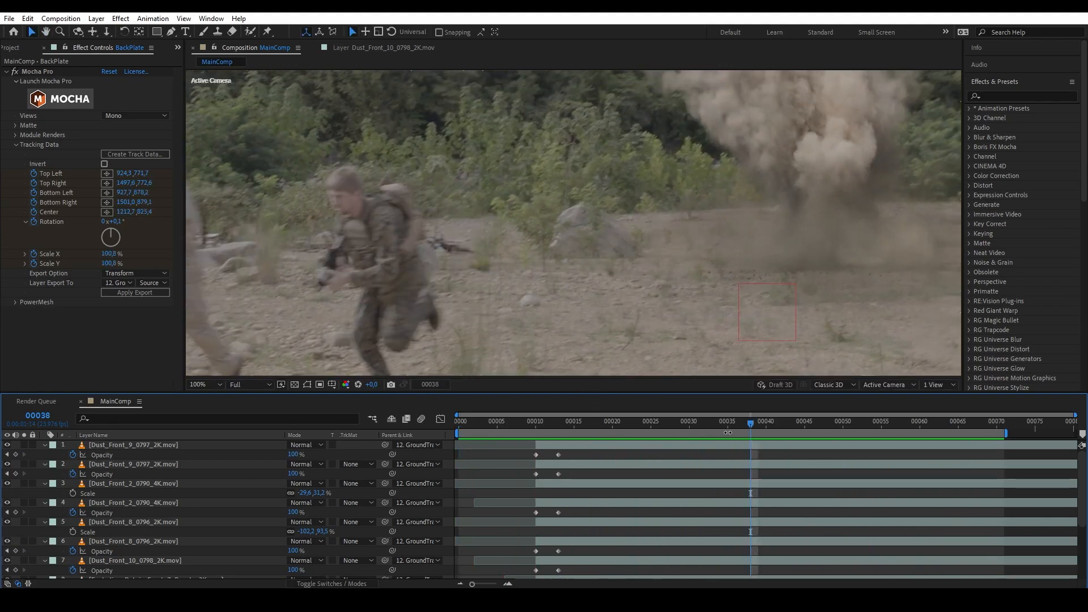
pyautogui.moveTo(728, 432); pyautogui.dragTo(541, 434)
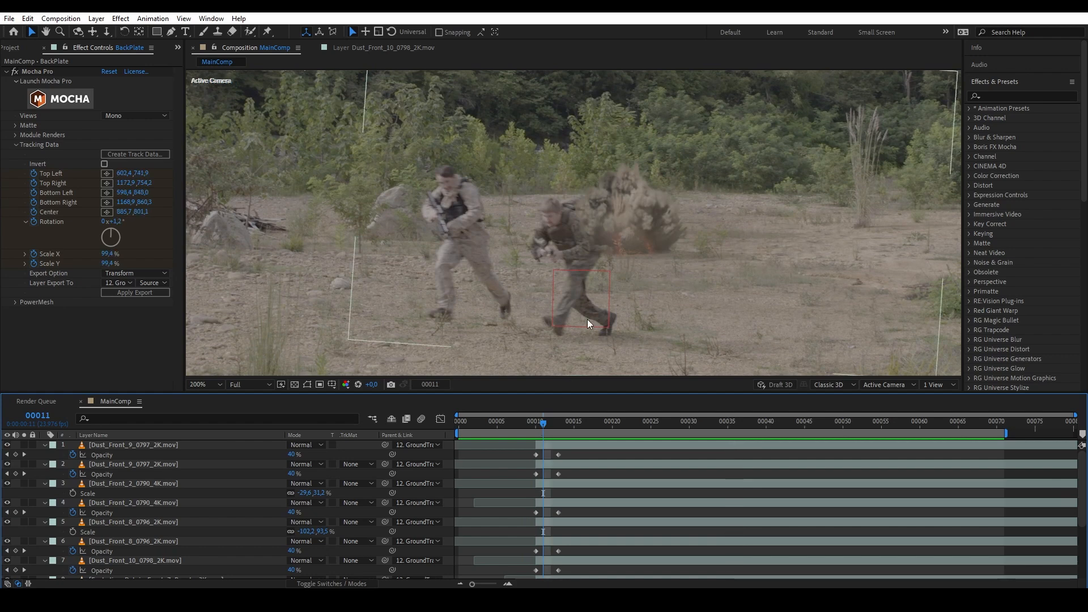
pyautogui.press('.')
pyautogui.moveTo(548, 432)
pyautogui.mouseDown()
pyautogui.moveTo(578, 434)
pyautogui.moveTo(534, 434)
pyautogui.moveTo(552, 428)
pyautogui.moveTo(543, 431)
pyautogui.mouseUp()
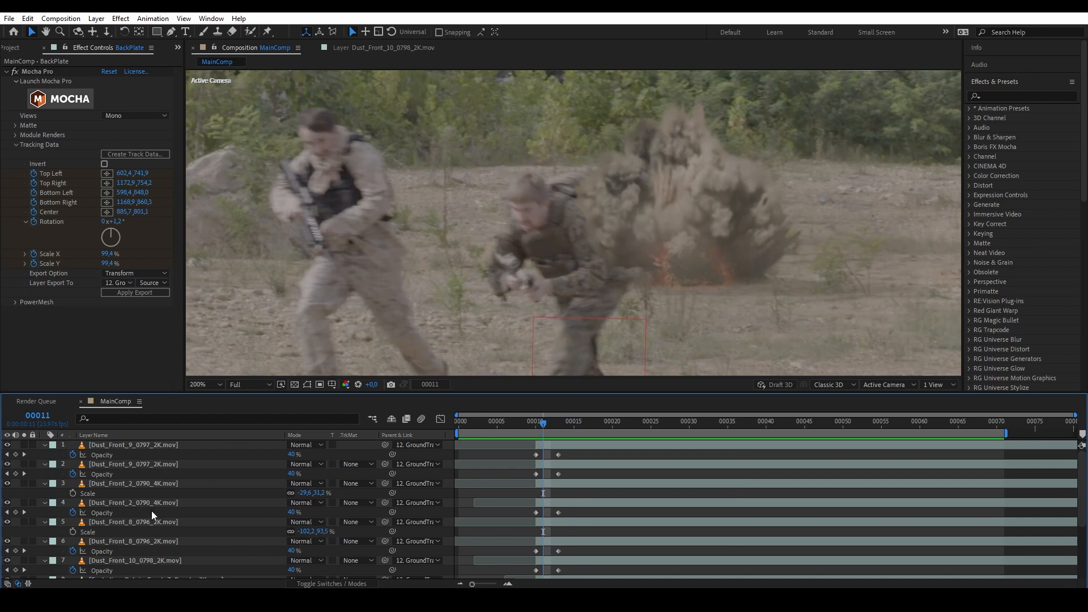
# Move the BackPlate layer to the top of the layer stack and hide it at frame 15 to compare it with the explosion.
pyautogui.scroll(-4, 158, 513)
pyautogui.click(128, 574)
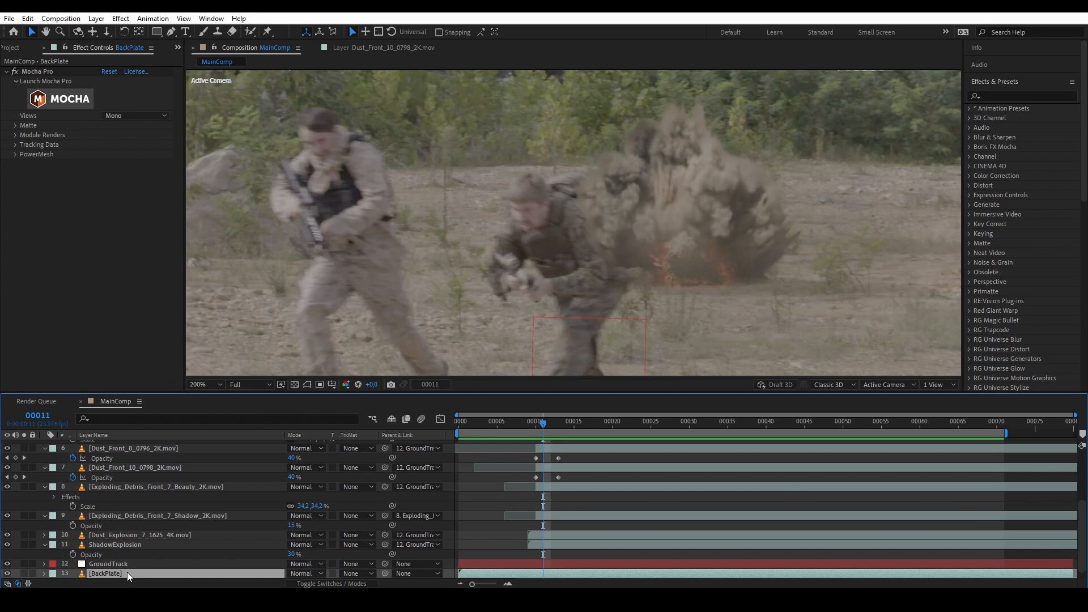
pyautogui.moveTo(128, 577); pyautogui.dragTo(140, 442)
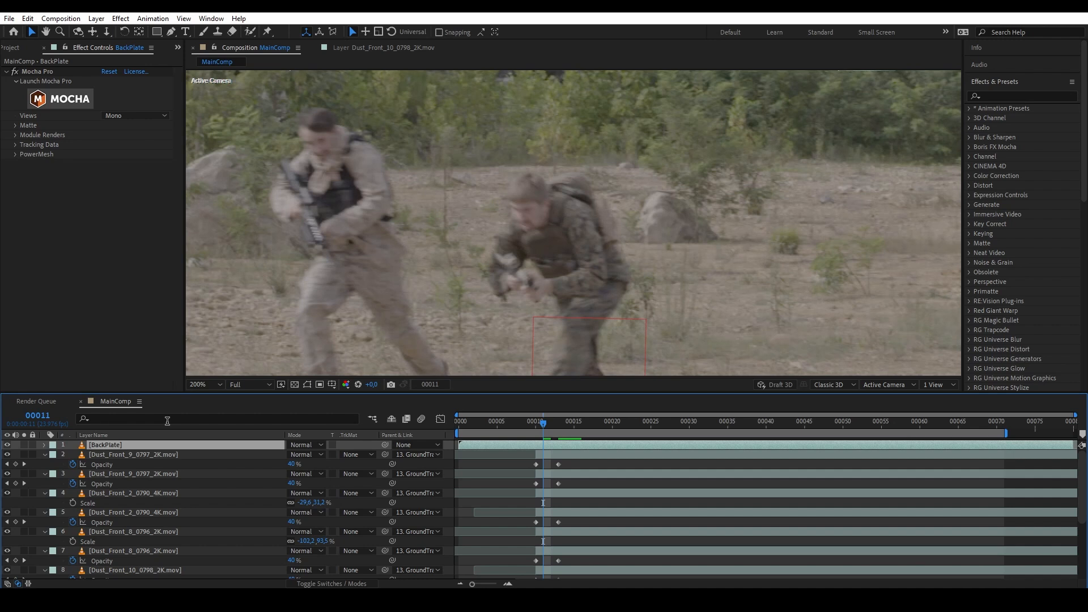
pyautogui.moveTo(480, 302); pyautogui.dragTo(478, 307)
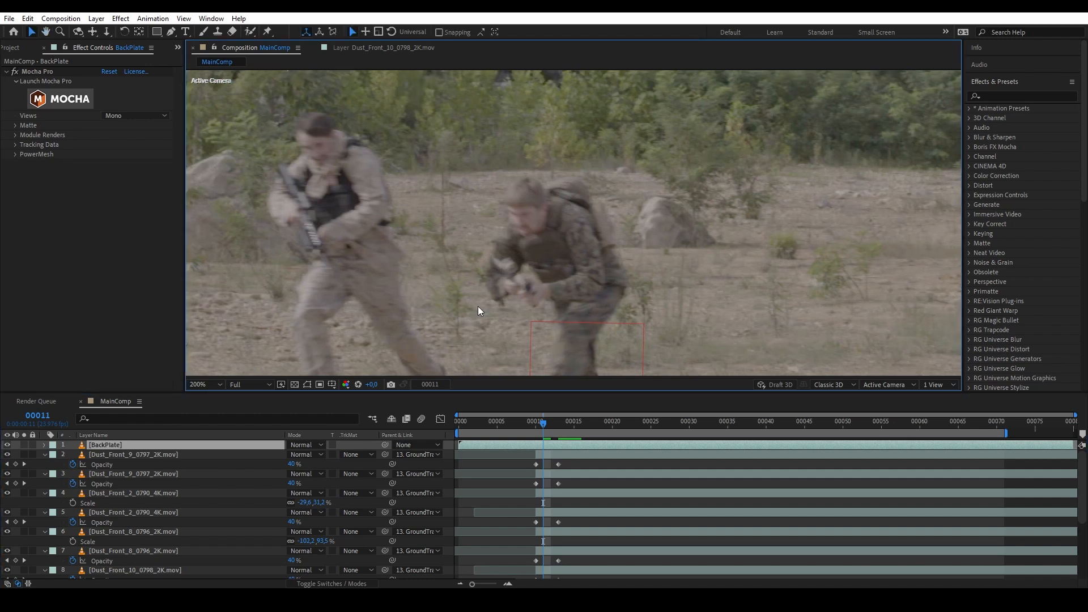
pyautogui.moveTo(543, 423); pyautogui.dragTo(574, 425)
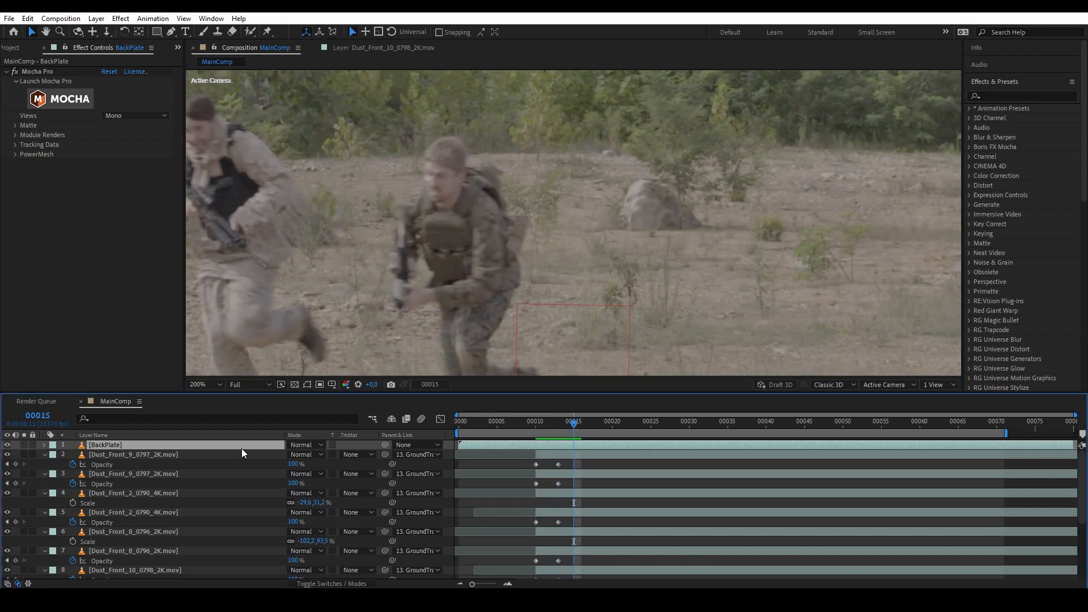
pyautogui.click(9, 445)
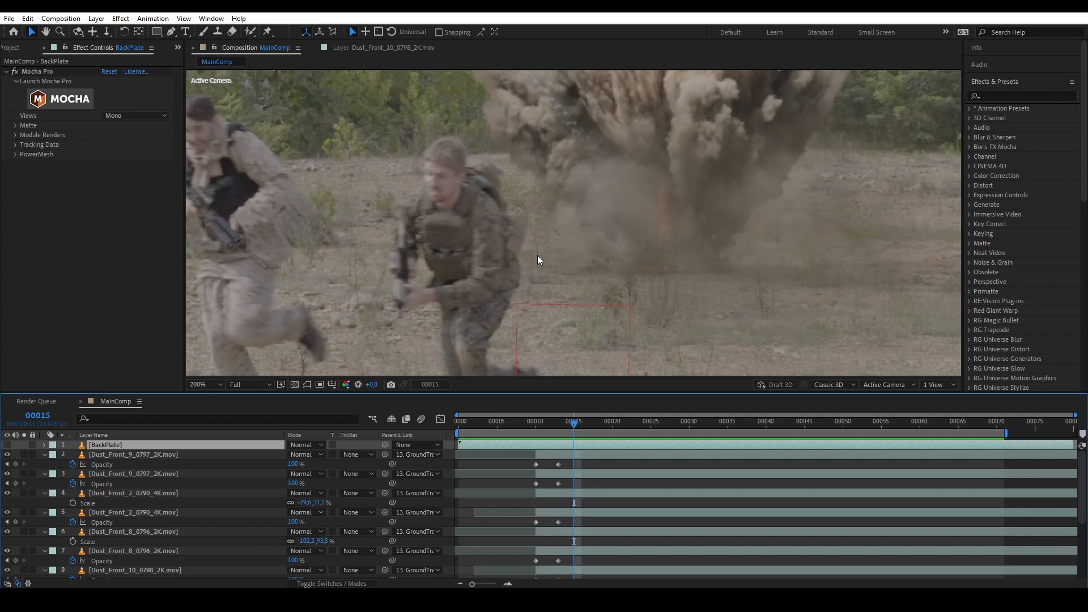
# Choose the Roto Brush tool and open the visible top BackPlate in its own layer view, framed on the rear soldier.
pyautogui.click(249, 32)
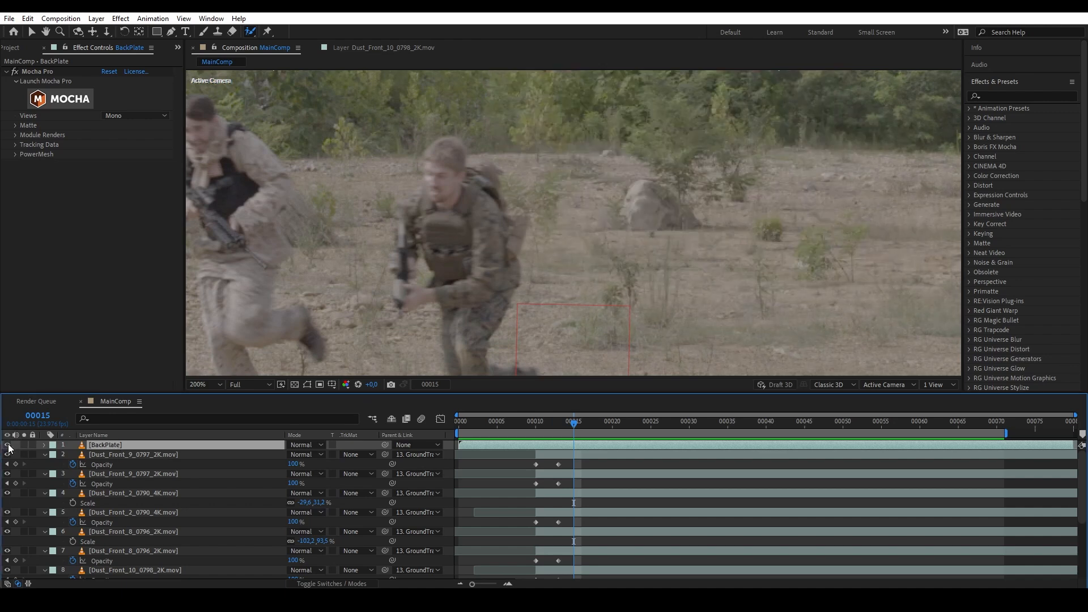
pyautogui.doubleClick(125, 445)
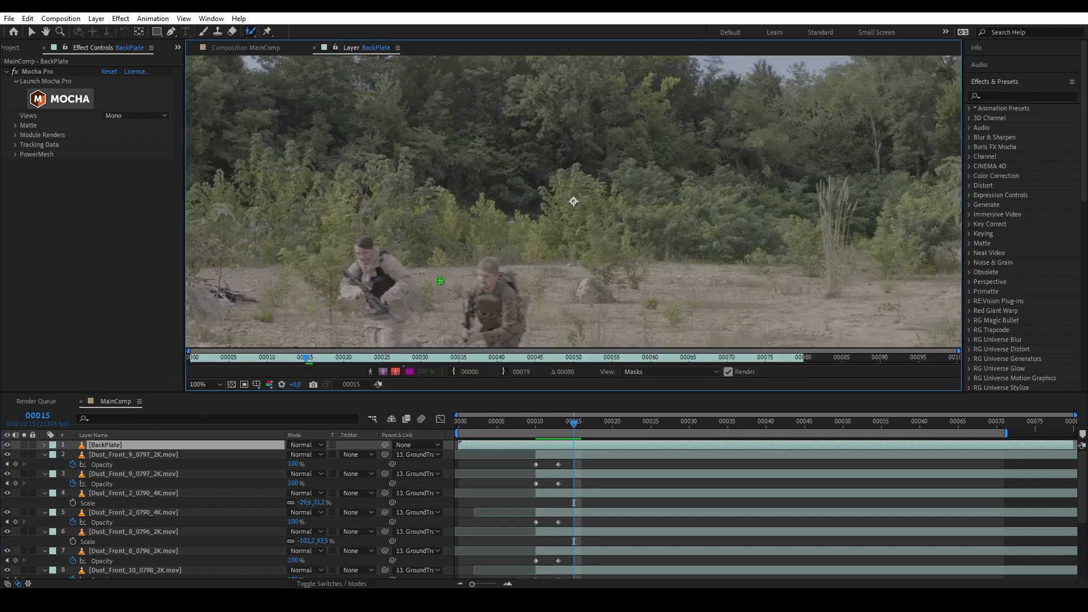
pyautogui.moveTo(520, 319); pyautogui.dragTo(484, 206)
pyautogui.scroll(1, 485, 206)
pyautogui.moveTo(293, 160); pyautogui.dragTo(461, 170)
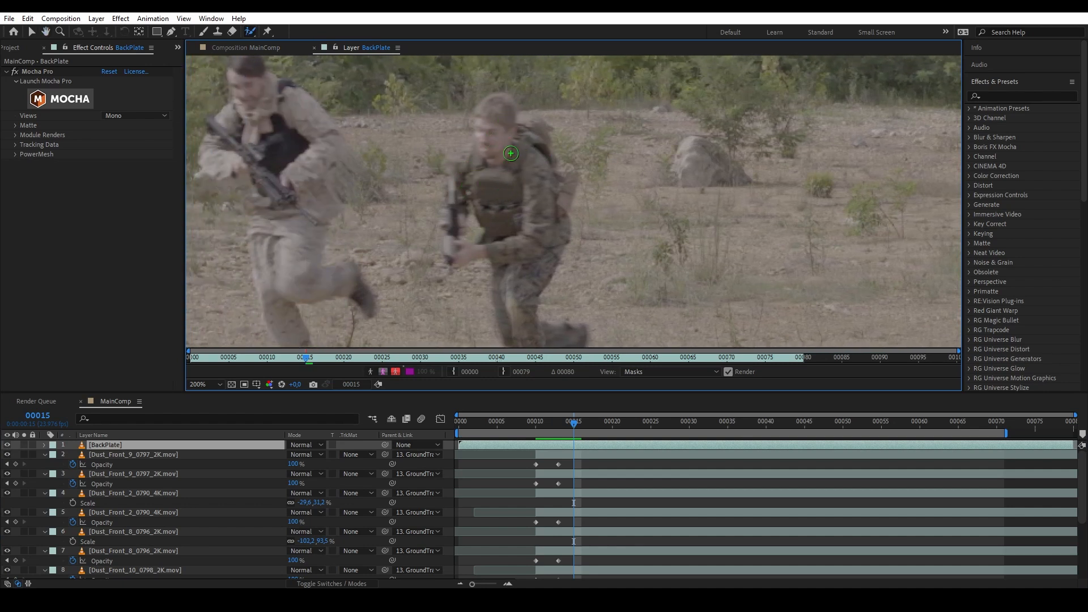
# Paint Roto Brush foreground strokes over the rear soldier's body at frame 15, undoing a stray stroke.
pyautogui.moveTo(517, 143)
pyautogui.mouseDown()
pyautogui.moveTo(491, 143)
pyautogui.moveTo(468, 112)
pyautogui.moveTo(507, 233)
pyautogui.moveTo(498, 342)
pyautogui.mouseUp()
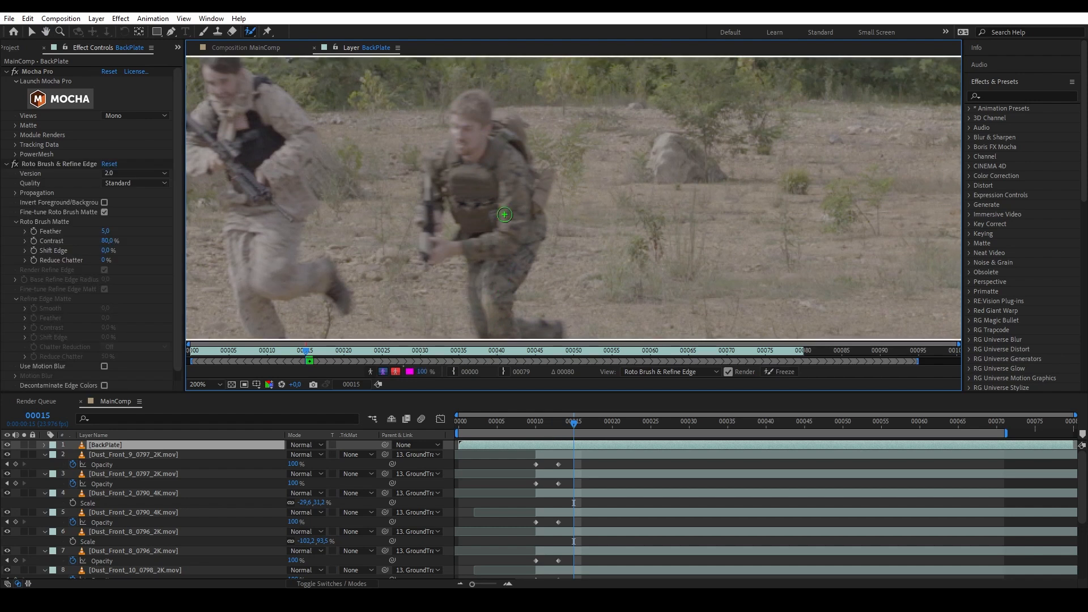
pyautogui.moveTo(513, 221)
pyautogui.mouseDown()
pyautogui.moveTo(488, 151)
pyautogui.moveTo(477, 223)
pyautogui.moveTo(432, 218)
pyautogui.moveTo(446, 246)
pyautogui.moveTo(511, 200)
pyautogui.moveTo(490, 185)
pyautogui.moveTo(484, 194)
pyautogui.moveTo(491, 153)
pyautogui.mouseUp()
pyautogui.hotkey('ctrl', 'z')
pyautogui.moveTo(482, 192); pyautogui.dragTo(497, 275)
pyautogui.moveTo(522, 179)
pyautogui.mouseDown()
pyautogui.moveTo(514, 250)
pyautogui.moveTo(498, 274)
pyautogui.mouseUp()
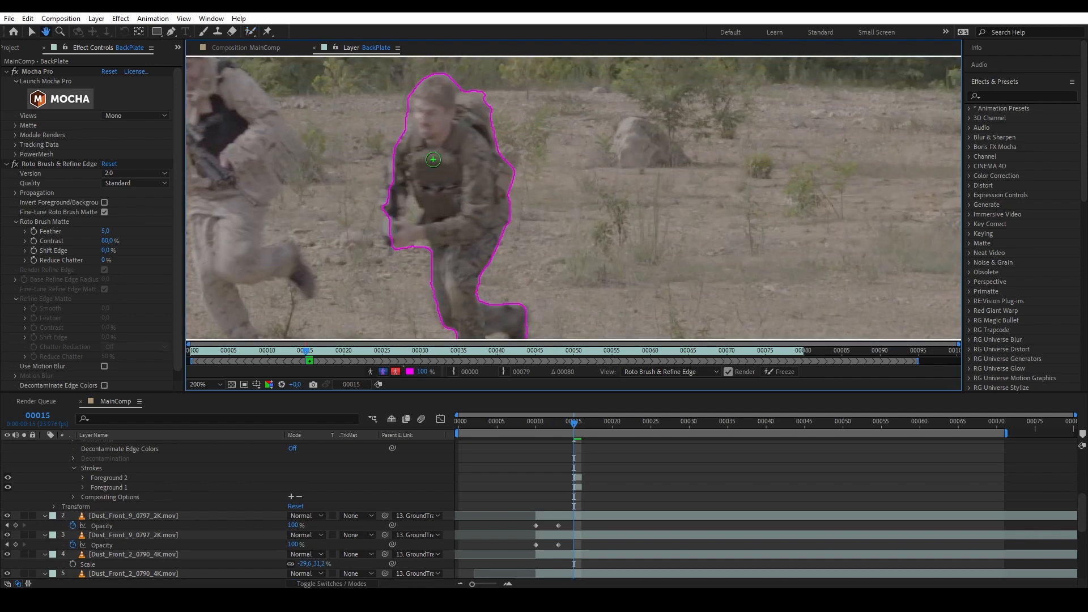
# Refine the Roto Brush matte around the rear soldier's legs at frame 15, excluding the ground between the boots and including the raised boot.
pyautogui.moveTo(442, 169); pyautogui.dragTo(484, 70)
pyautogui.moveTo(539, 253); pyautogui.dragTo(516, 198)
pyautogui.scroll(-1, 501, 207)
pyautogui.scroll(1, 503, 210)
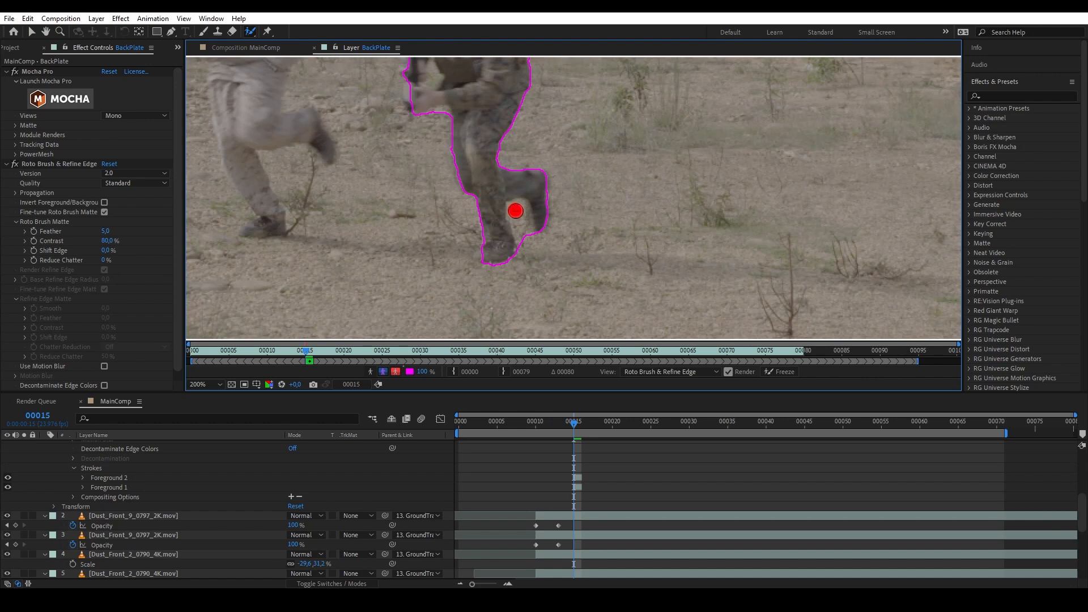
pyautogui.moveTo(521, 233); pyautogui.dragTo(532, 258)
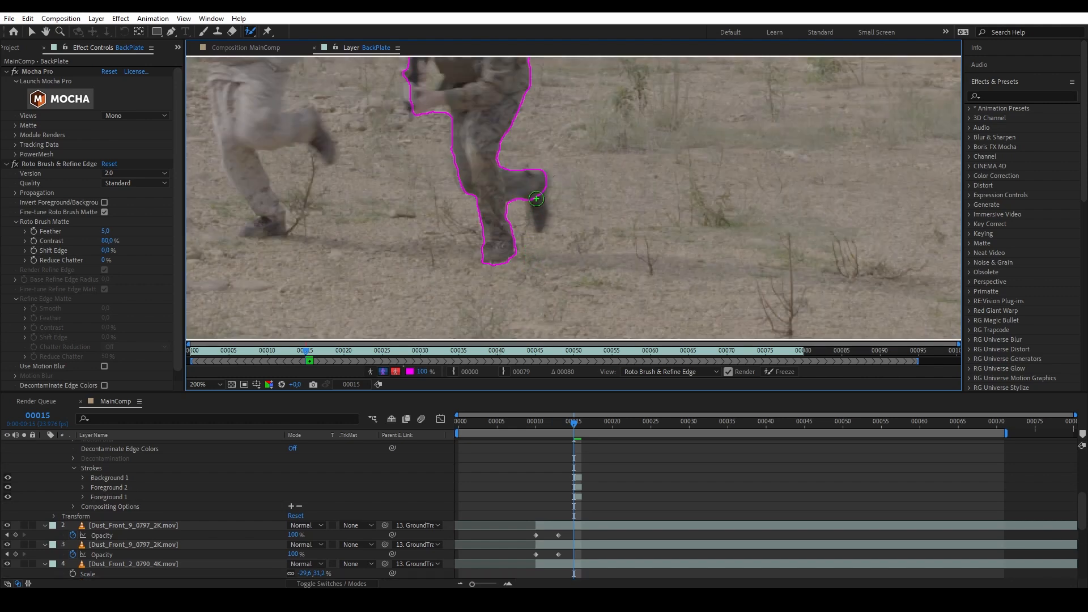
pyautogui.moveTo(541, 208)
pyautogui.mouseDown()
pyautogui.moveTo(535, 189)
pyautogui.moveTo(518, 213)
pyautogui.moveTo(520, 205)
pyautogui.moveTo(509, 272)
pyautogui.mouseUp()
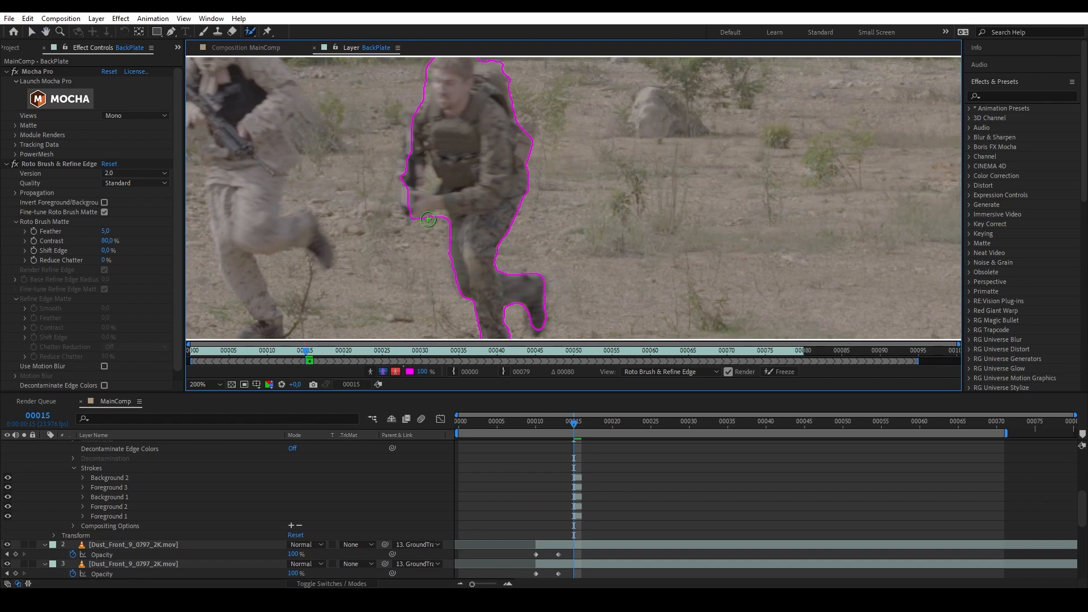
# Exclude the ground below the rear soldier's forearm and in the gap between arm and torso at frame 15, keeping the hands and rifle.
pyautogui.moveTo(438, 229); pyautogui.dragTo(439, 222)
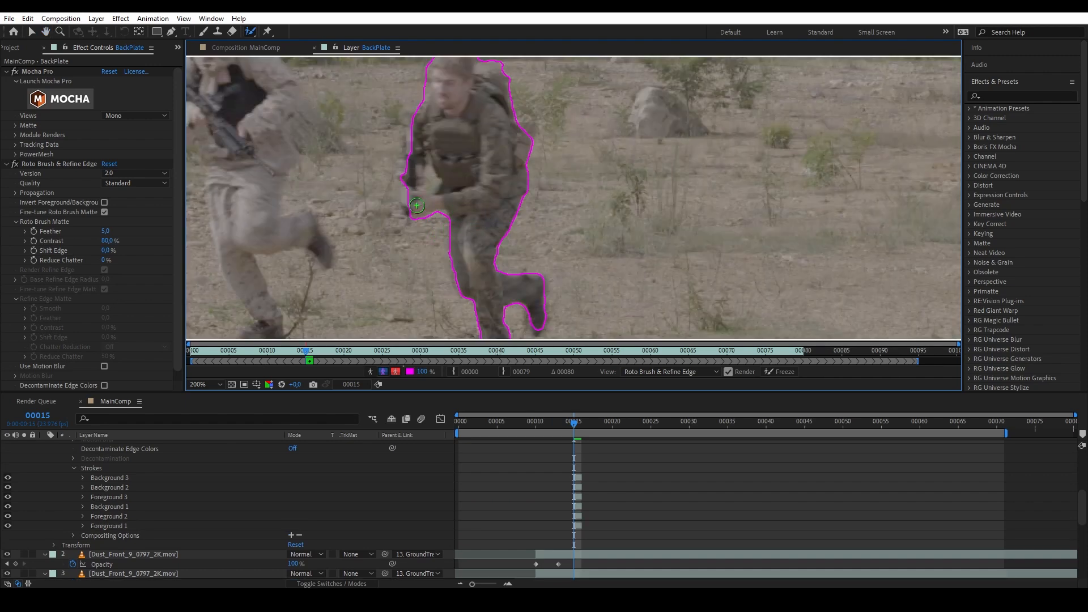
pyautogui.moveTo(434, 180); pyautogui.dragTo(432, 192)
pyautogui.moveTo(413, 151)
pyautogui.mouseDown()
pyautogui.moveTo(404, 187)
pyautogui.moveTo(430, 215)
pyautogui.moveTo(450, 206)
pyautogui.mouseUp()
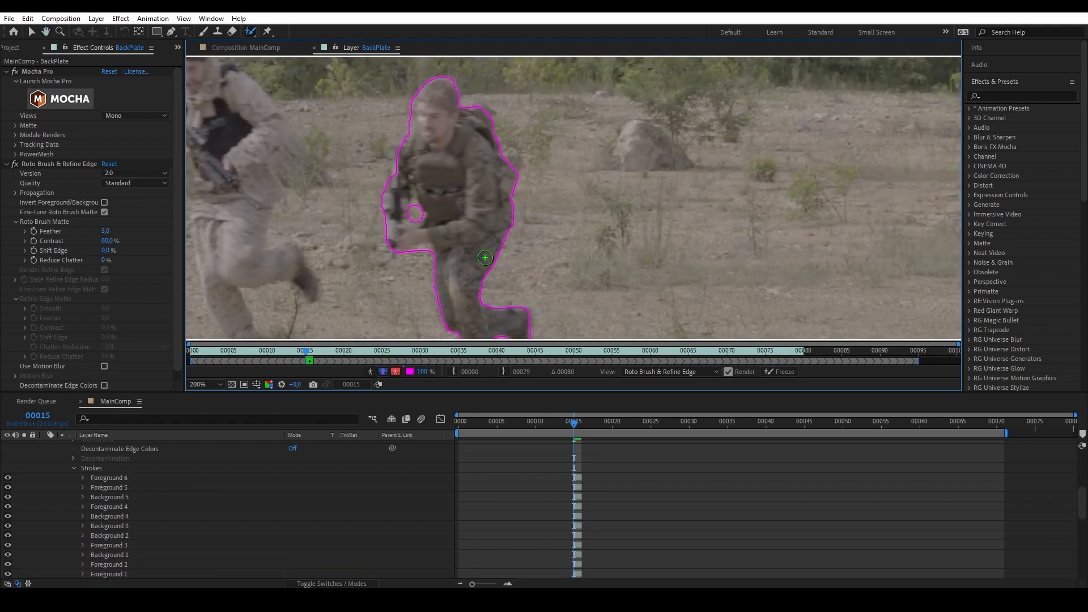
# Propagate the Roto Brush matte to frame 16 and add foreground strokes over the soldier's body there, comparing the neighbouring frames.
pyautogui.press('pagedown')
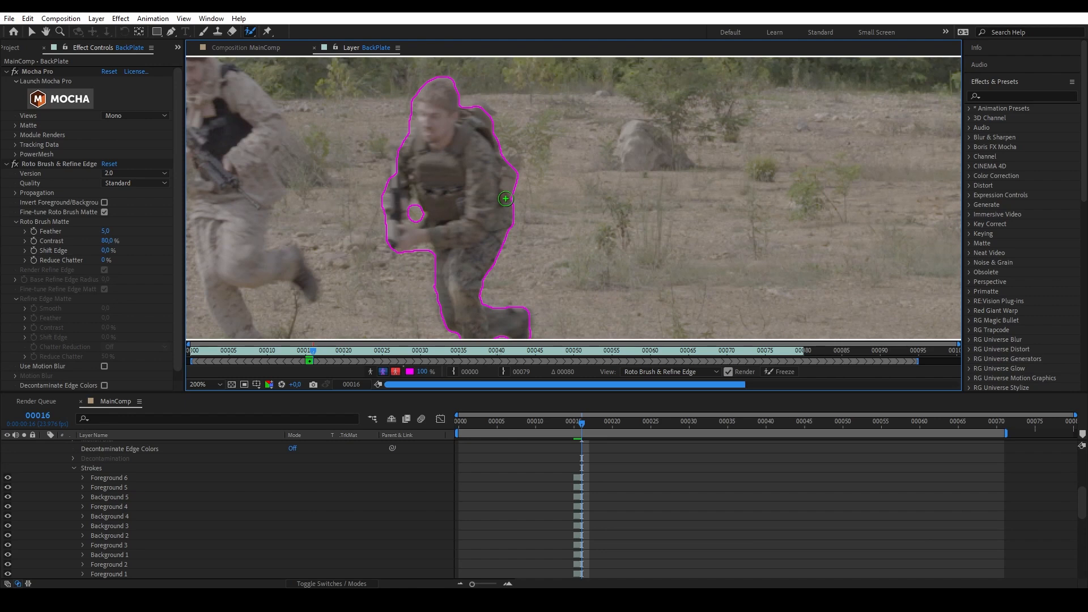
pyautogui.moveTo(482, 188)
pyautogui.mouseDown()
pyautogui.moveTo(518, 249)
pyautogui.moveTo(481, 270)
pyautogui.mouseUp()
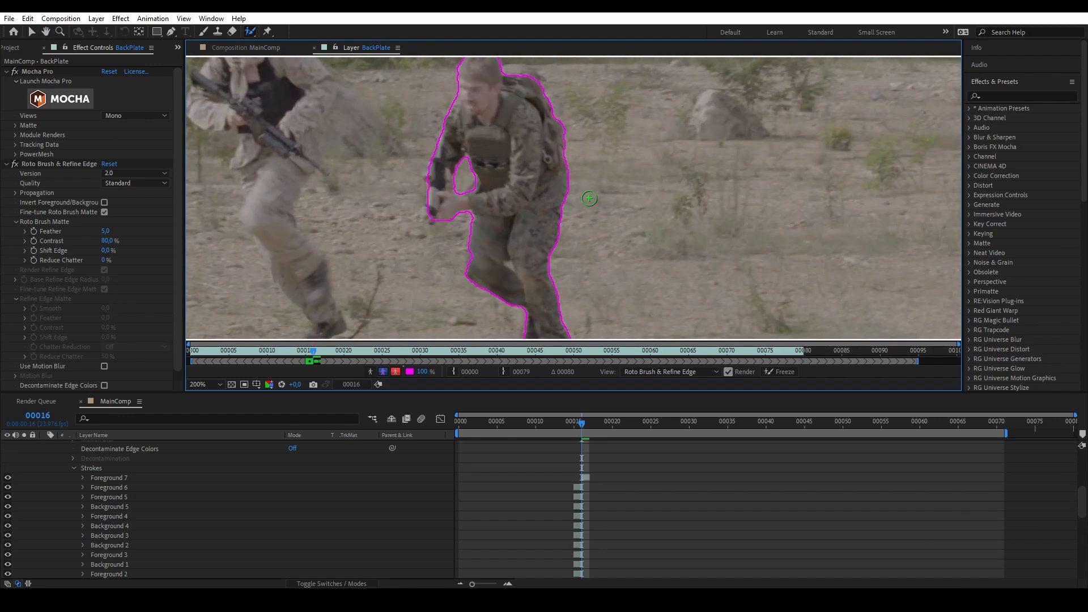
pyautogui.press('pageup')
pyautogui.press('pageup')
pyautogui.press('pagedown')
pyautogui.press('pagedown')
pyautogui.moveTo(492, 105); pyautogui.dragTo(496, 118)
# Propagate the rear soldier's matte frame by frame to frame 28 and correct it there with a Roto Brush foreground stroke.
pyautogui.press('pagedown')
pyautogui.press('pagedown')
pyautogui.press('pagedown')
pyautogui.press('pagedown')
pyautogui.press('pagedown')
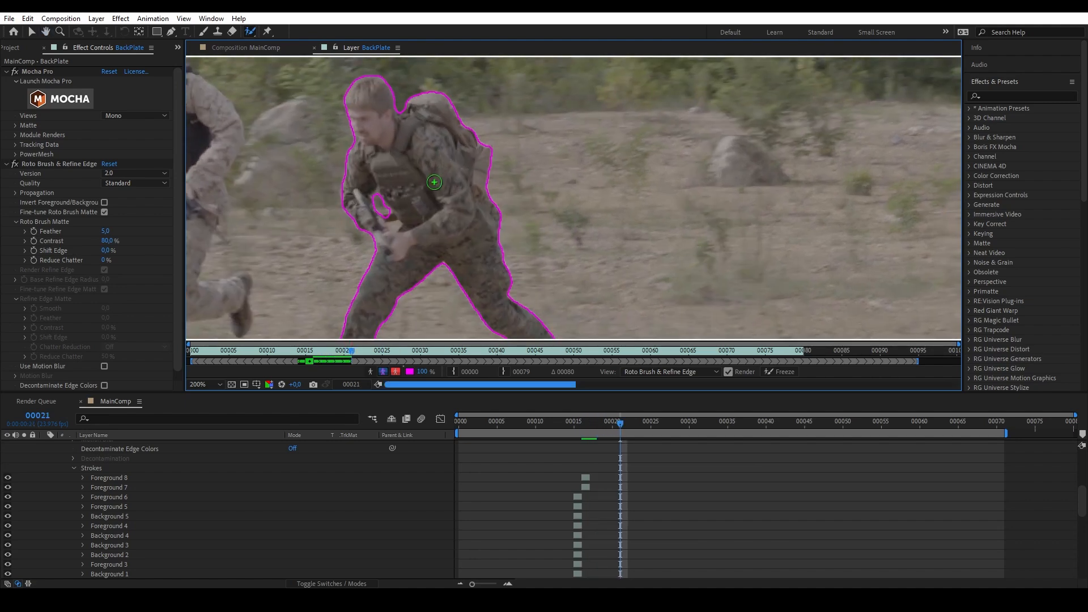
pyautogui.press('pagedown')
pyautogui.press('pagedown')
pyautogui.press('pagedown')
pyautogui.press('pagedown')
pyautogui.press('pagedown')
pyautogui.press('pagedown')
pyautogui.press('pagedown')
pyautogui.scroll(1, 527, 221)
pyautogui.moveTo(538, 212); pyautogui.dragTo(564, 164)
pyautogui.moveTo(519, 248); pyautogui.dragTo(523, 273)
# Continue propagating the matte to frame 38, correcting the rear soldier's outline with foreground and background strokes along the way.
pyautogui.scroll(-2, 567, 245)
pyautogui.press('pagedown')
pyautogui.press('pagedown')
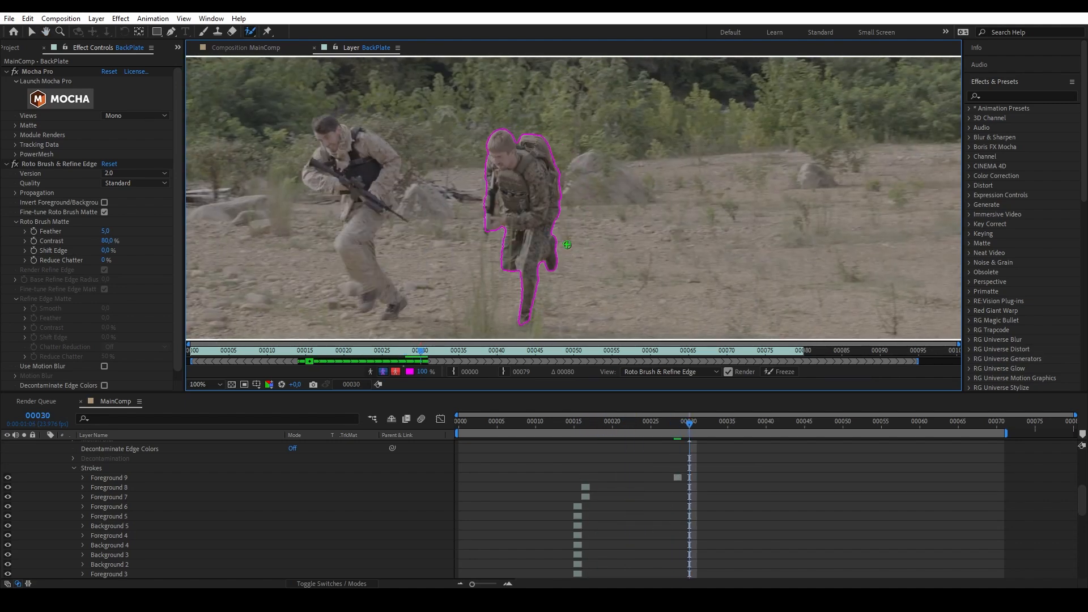
pyautogui.press('pagedown')
pyautogui.press('pagedown')
pyautogui.press('pagedown')
pyautogui.press('pageup')
pyautogui.press('pagedown')
pyautogui.press('pagedown')
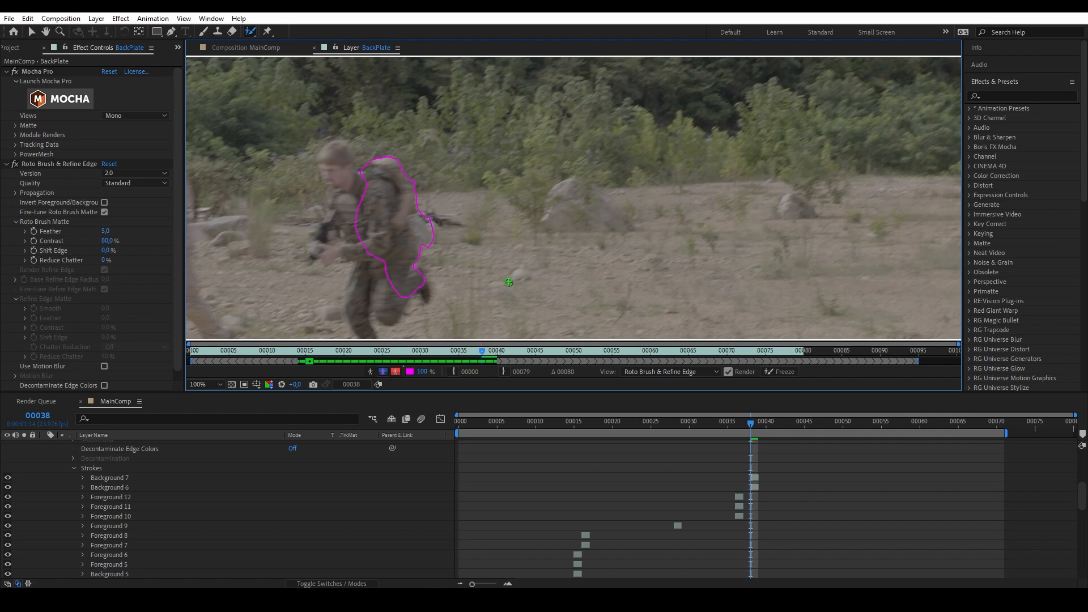
pyautogui.moveTo(626, 232); pyautogui.dragTo(596, 236)
# Return to frame 14 and add a Roto Brush foreground stroke on the rear soldier.
pyautogui.moveTo(478, 350); pyautogui.dragTo(312, 356)
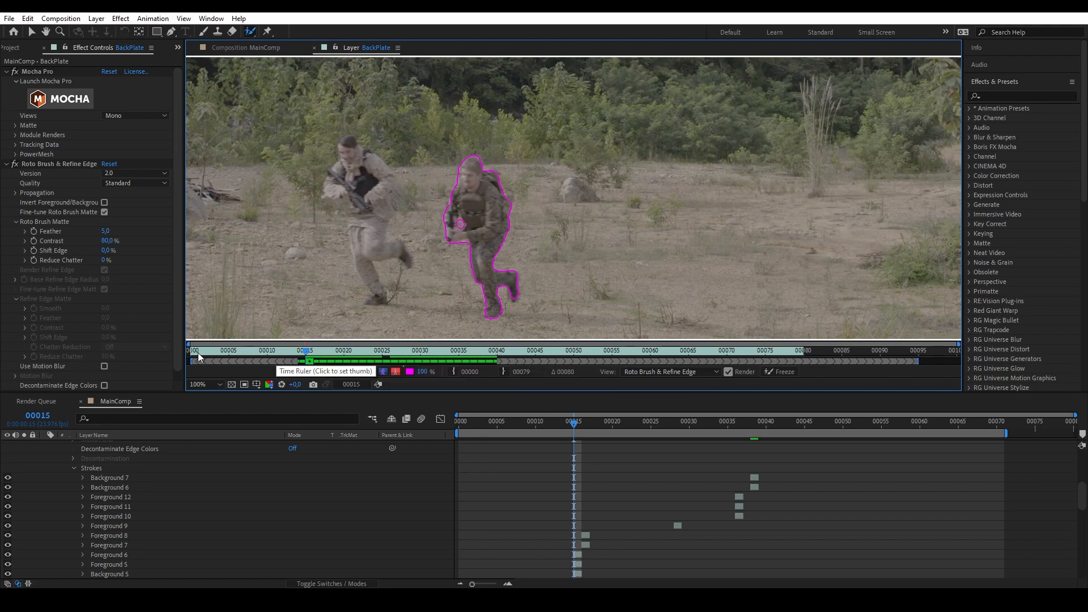
pyautogui.press('pageup')
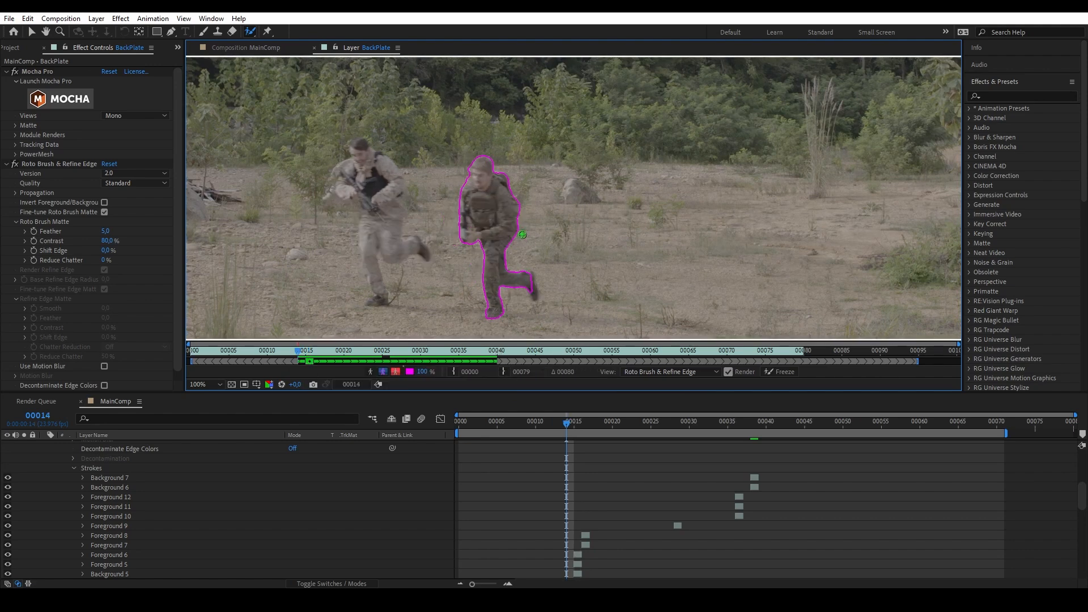
pyautogui.scroll(2, 604, 306)
pyautogui.moveTo(461, 272)
pyautogui.mouseDown()
pyautogui.moveTo(454, 238)
pyautogui.moveTo(468, 260)
pyautogui.mouseUp()
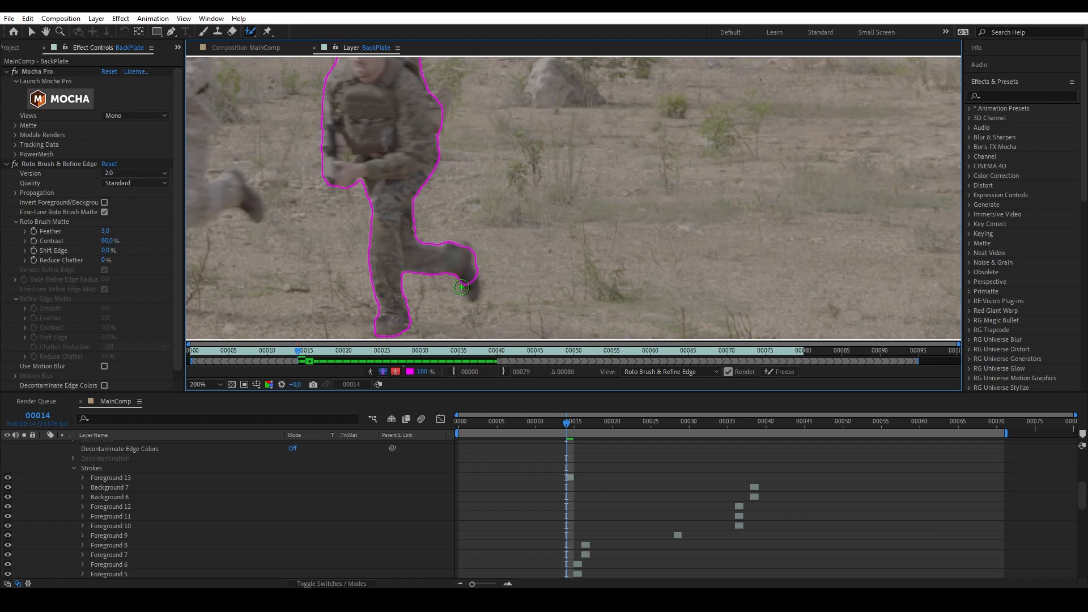
# Set the brush diameter to 5 px and refine the matte around the rear soldier's raised boot at frame 14.
pyautogui.click(996, 83)
pyautogui.click(991, 218)
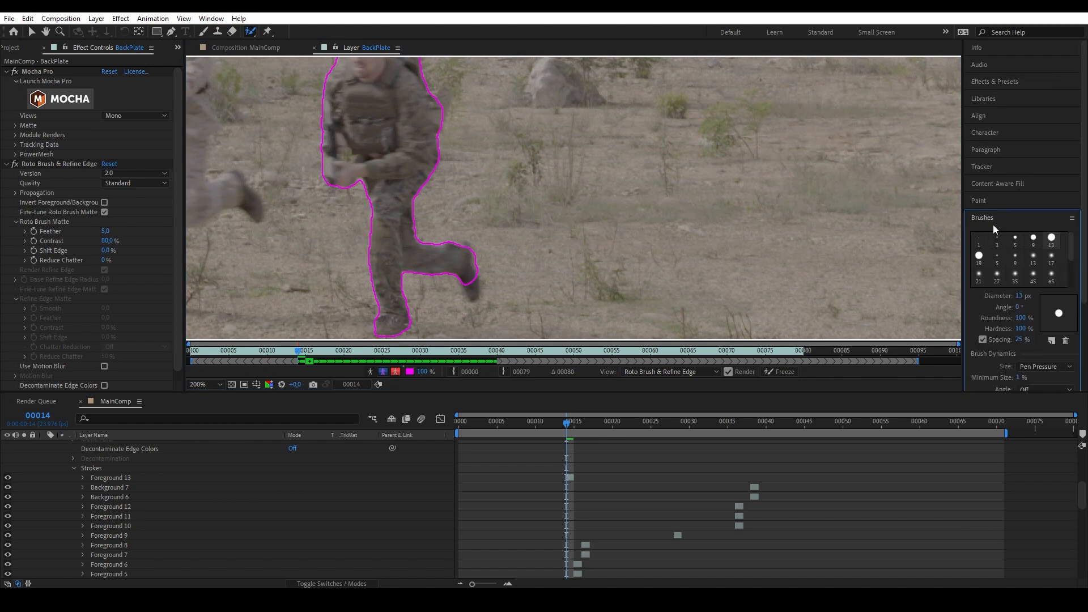
pyautogui.scroll(-3, 1042, 343)
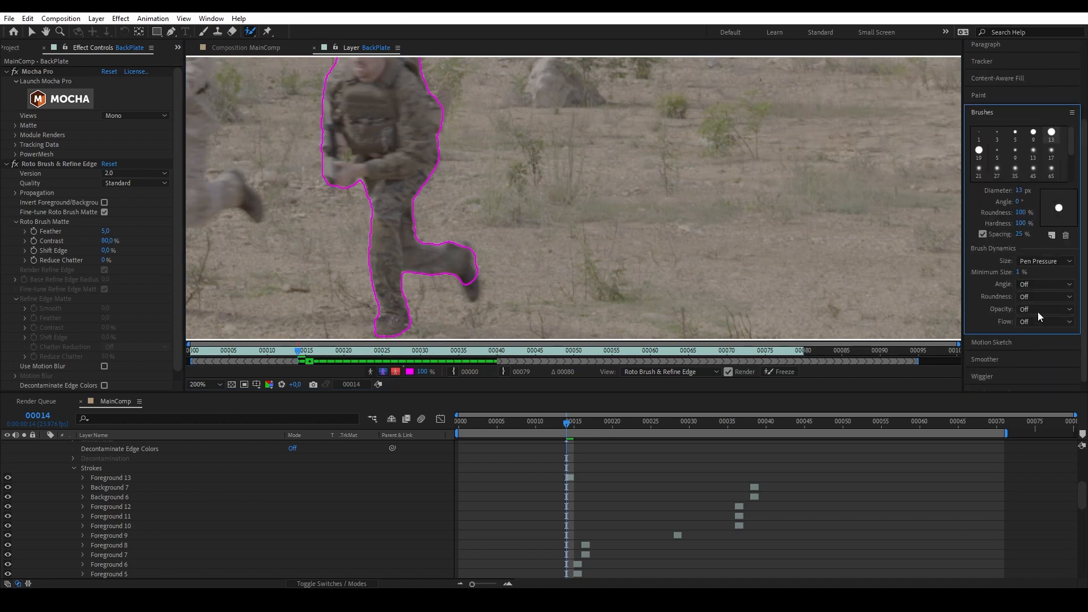
pyautogui.click(1019, 190)
pyautogui.write('5')
pyautogui.moveTo(448, 282); pyautogui.dragTo(451, 251)
# Freeze the Roto Brush propagation and check the soldier's frozen outline from frame 0 to frame 18.
pyautogui.press('Home')
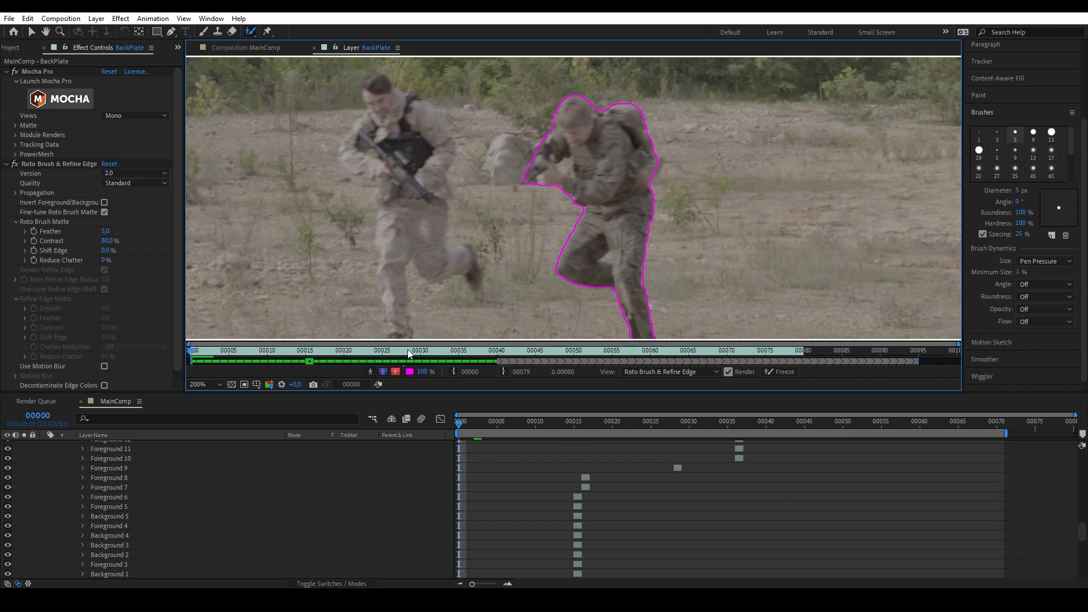
pyautogui.click(782, 372)
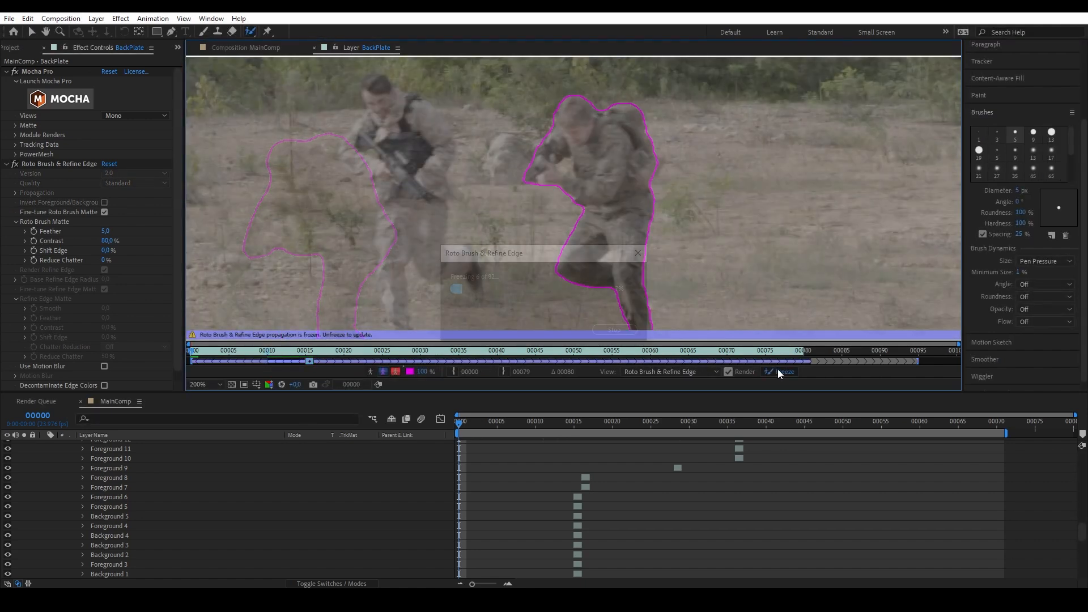
pyautogui.moveTo(195, 356); pyautogui.dragTo(329, 354)
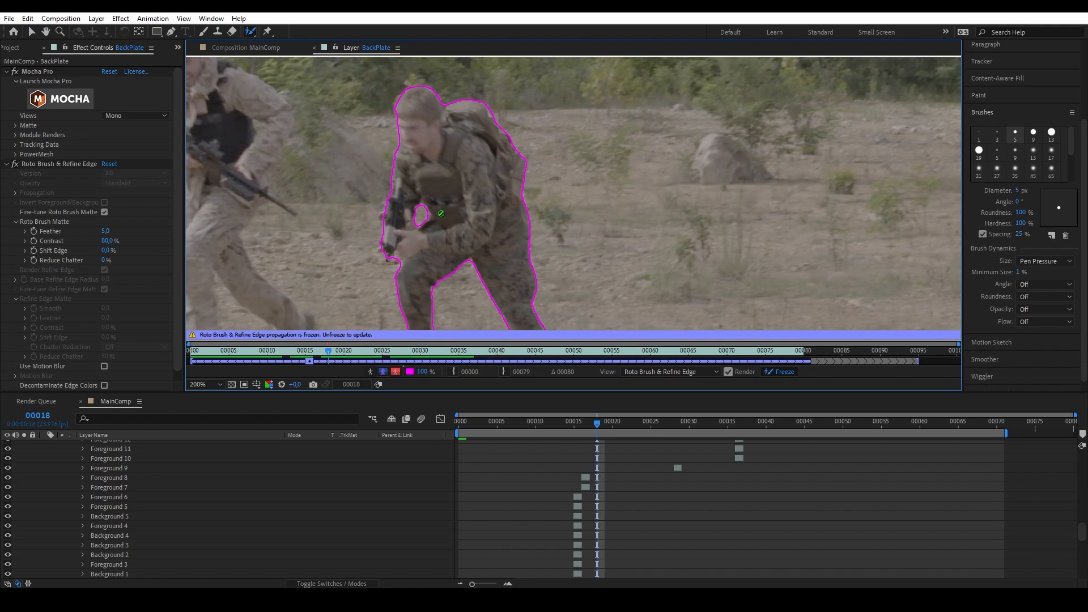
# Return to the MainComp view, collapse the top BackPlate layer and solo it temporarily to inspect the soldier's cutout at frame 18.
pyautogui.click(242, 48)
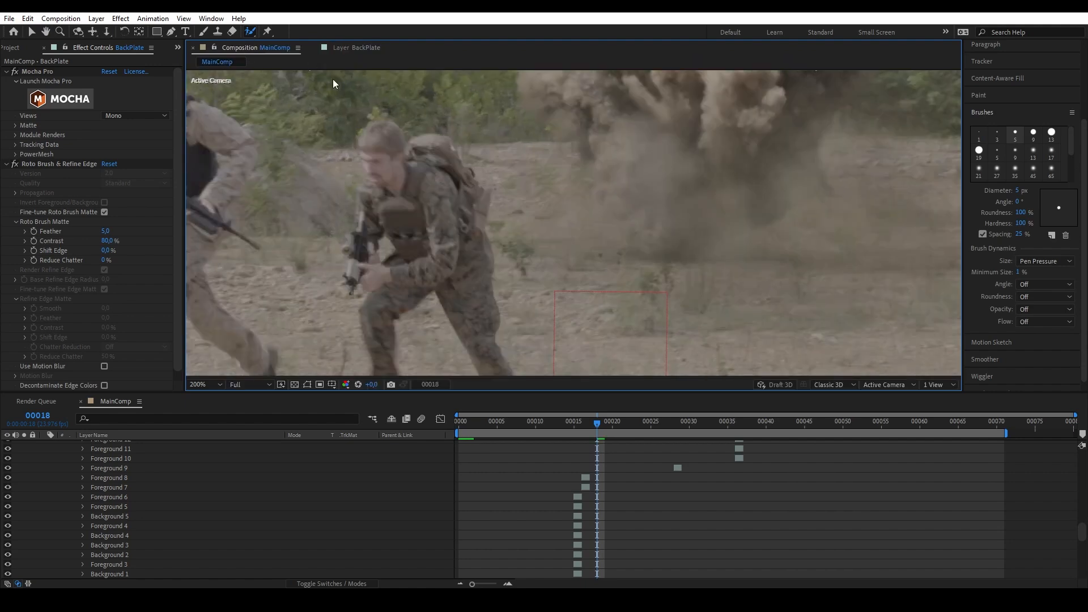
pyautogui.press('e')
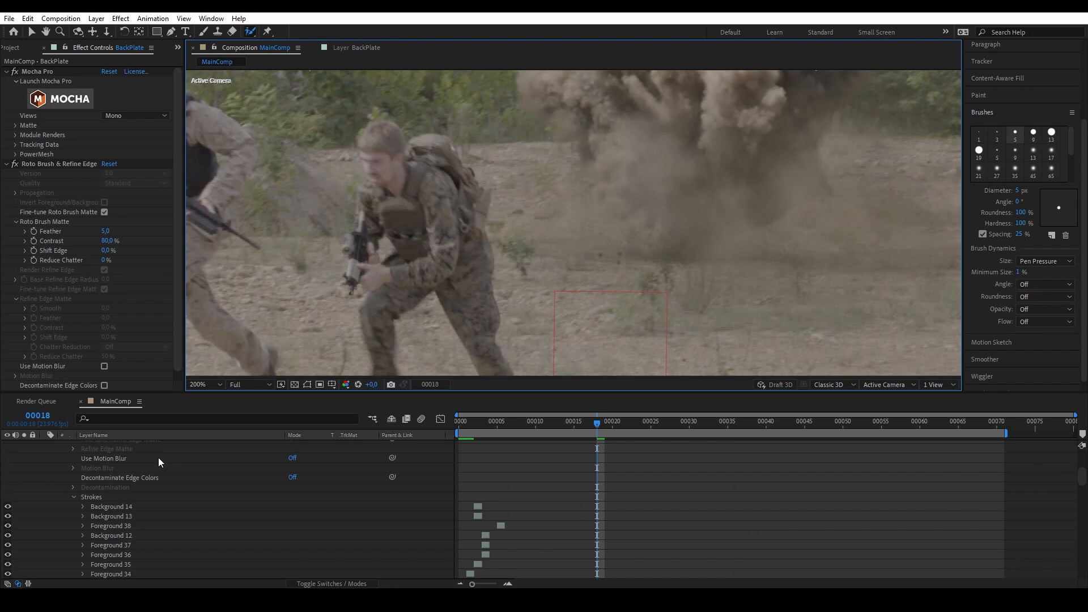
pyautogui.scroll(5, 158, 458)
pyautogui.click(139, 456)
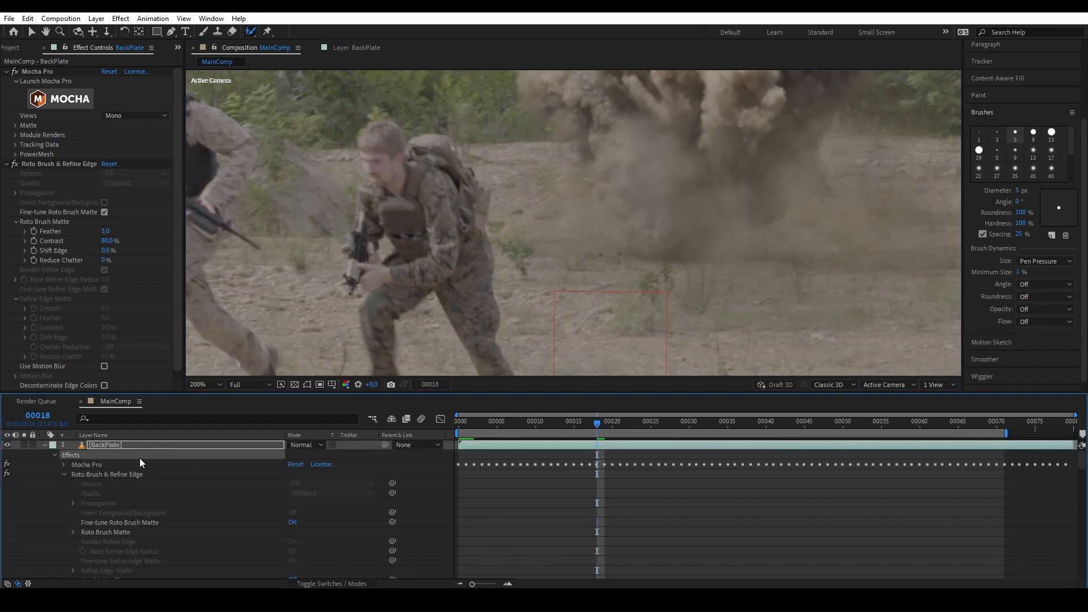
pyautogui.click(45, 446)
pyautogui.click(24, 446)
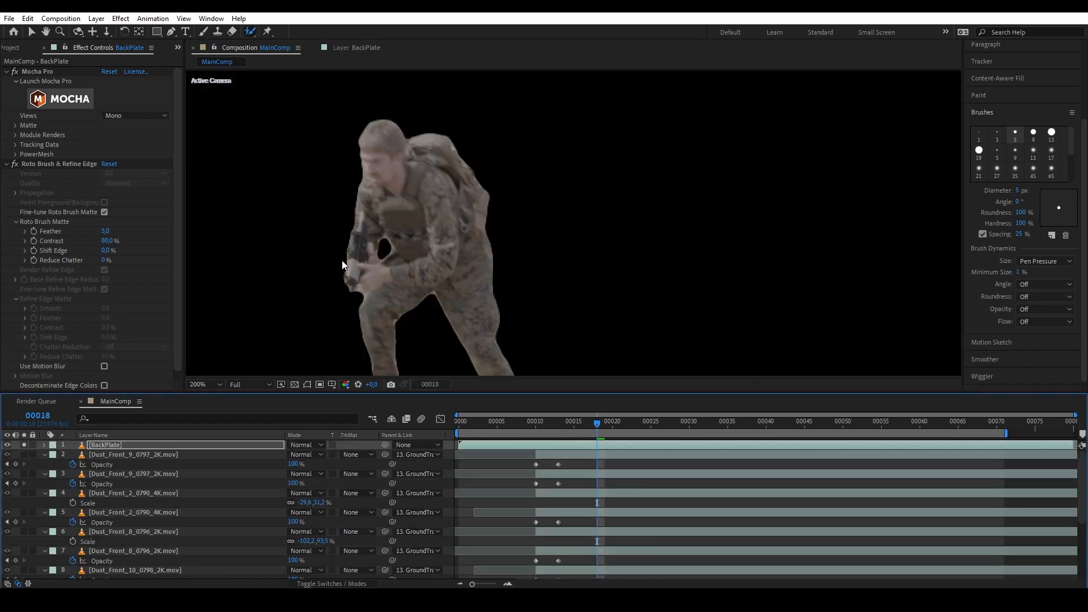
pyautogui.click(24, 445)
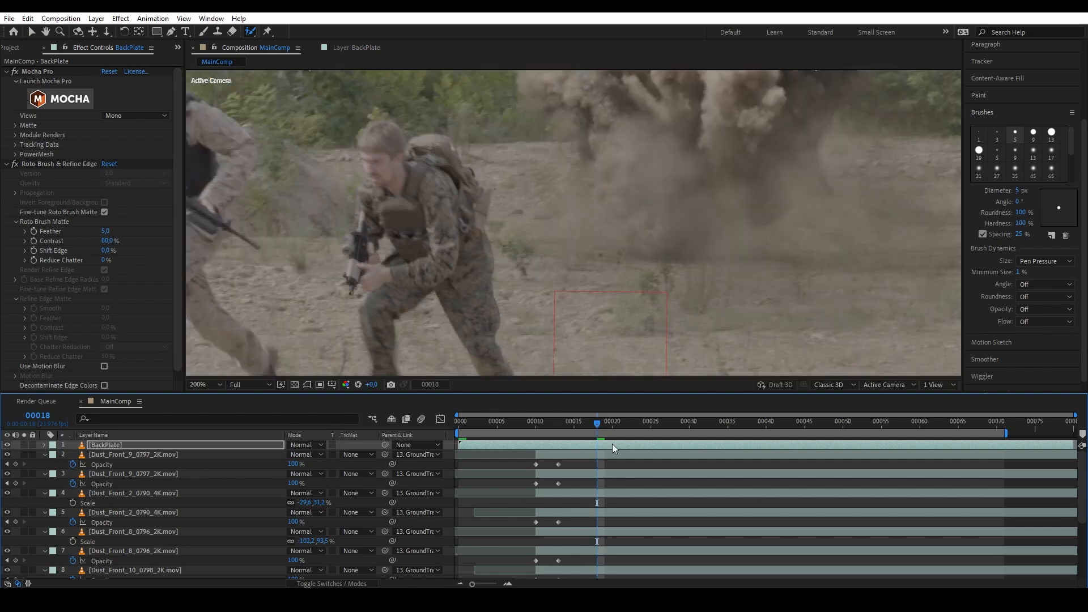
# Inspect the soldier's edges against the explosion at frame 10 and enable Use Motion Blur in the BackPlate's Roto Brush & Refine Edge effect.
pyautogui.moveTo(600, 430); pyautogui.dragTo(540, 429)
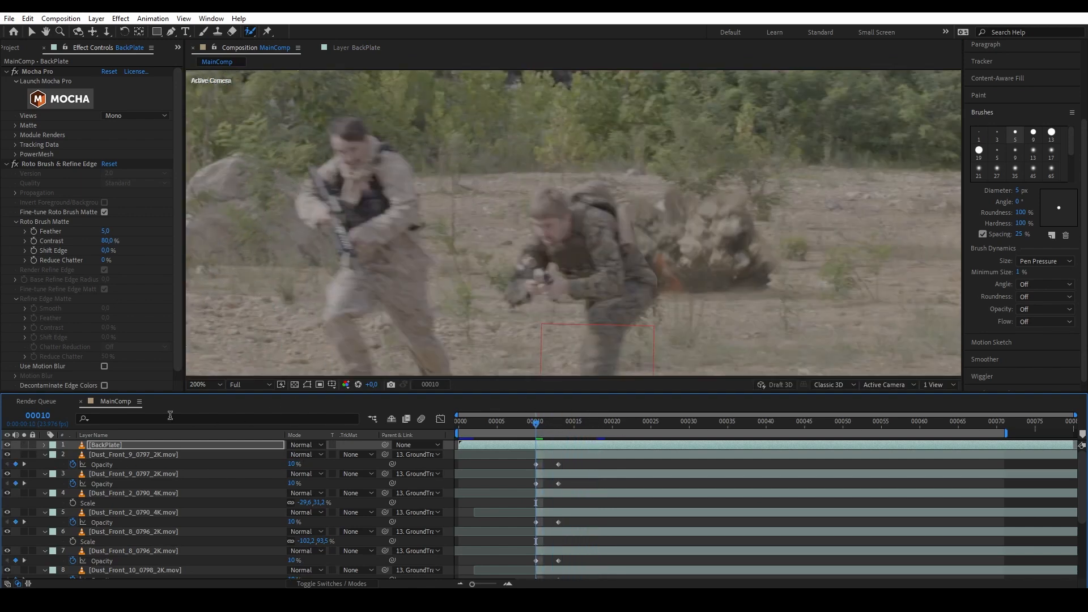
pyautogui.click(7, 444)
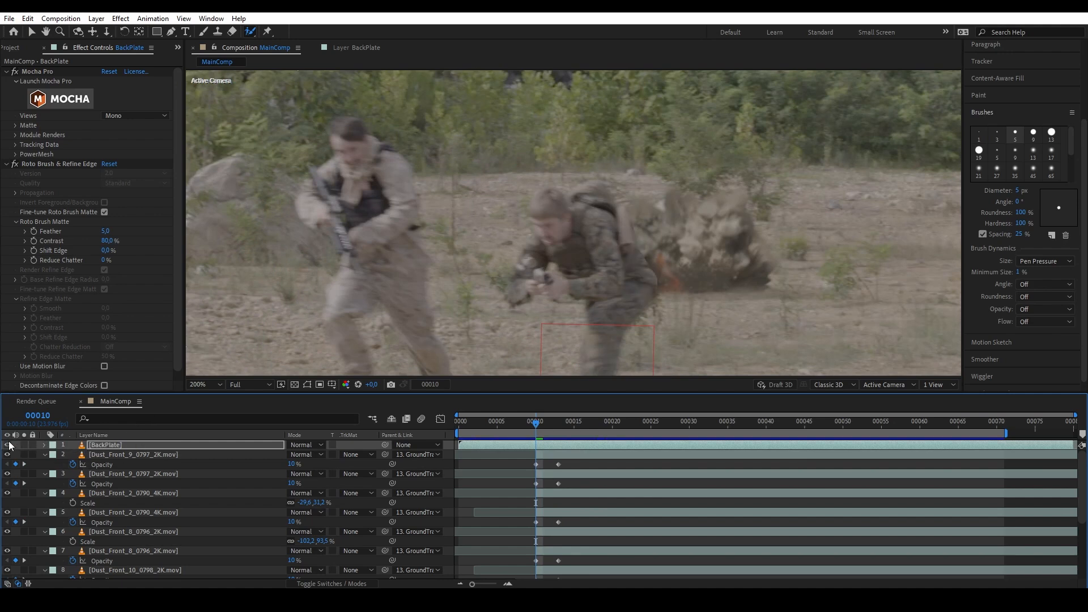
pyautogui.scroll(2, 627, 284)
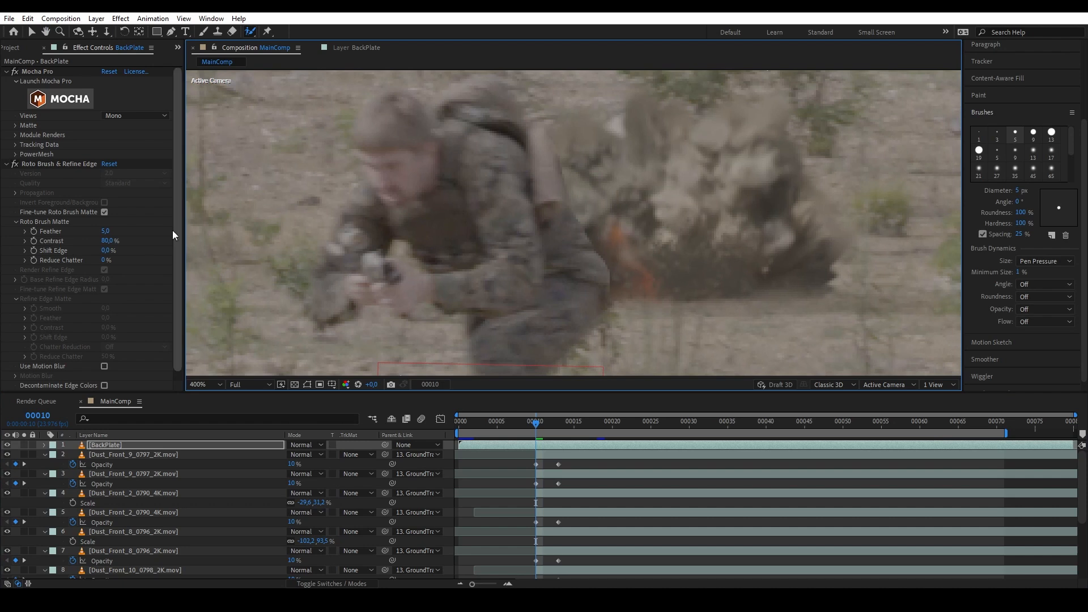
pyautogui.scroll(-1, 157, 235)
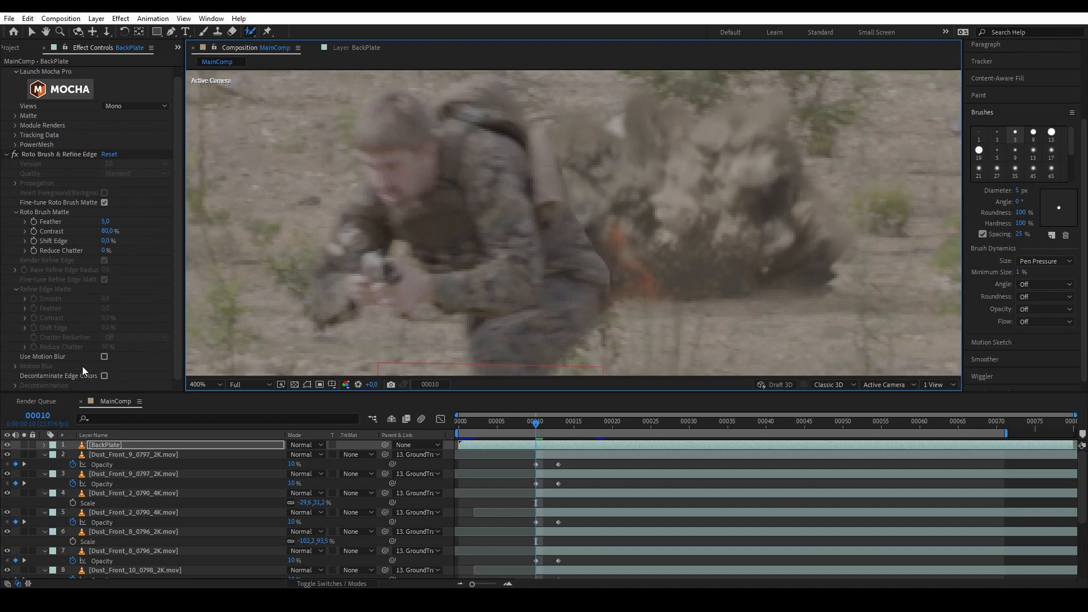
pyautogui.click(104, 357)
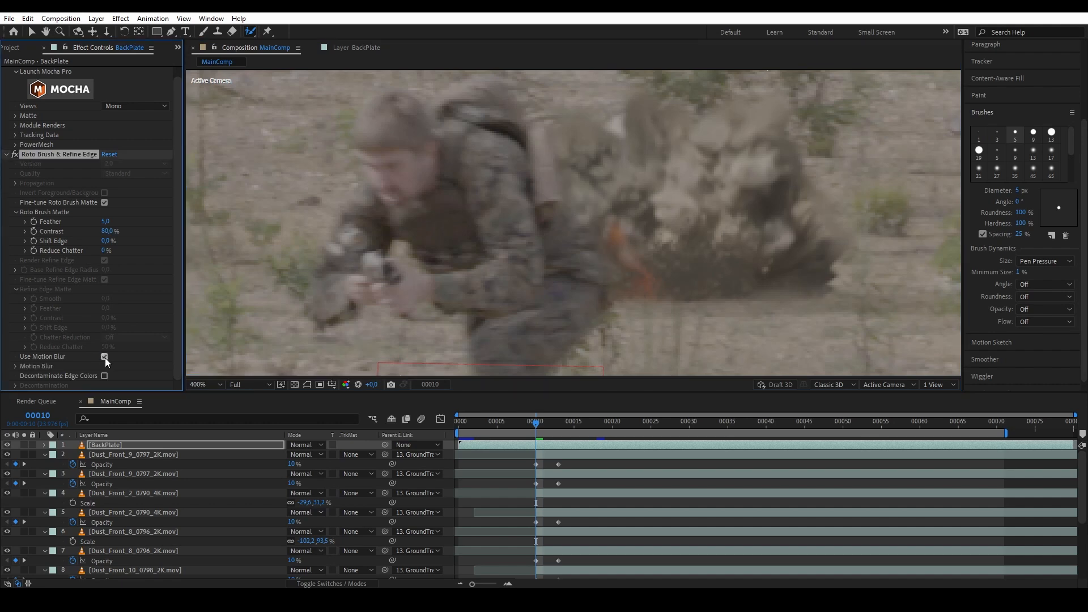
# Review the motion-blurred soldier cutout against the explosion up to frame 20, ending on the full frame.
pyautogui.scroll(-1, 435, 227)
pyautogui.scroll(-1, 499, 280)
pyautogui.moveTo(502, 277); pyautogui.dragTo(547, 286)
pyautogui.moveTo(558, 421); pyautogui.dragTo(612, 416)
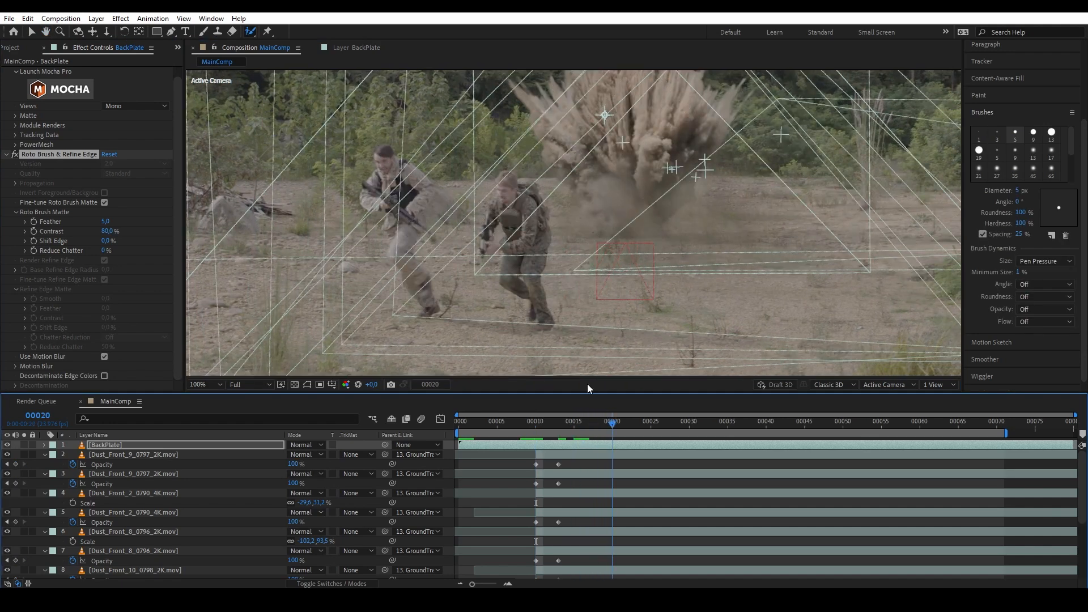
pyautogui.scroll(-2, 543, 264)
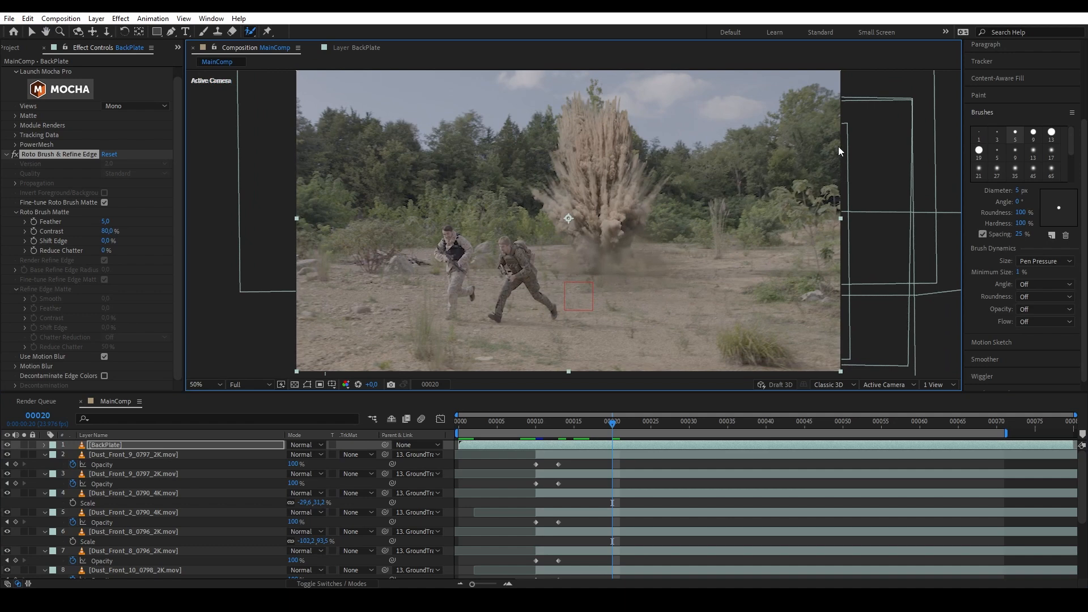
# Add the Semi-Auto_Angled_2_2819_2K.mov clip from the BulletTracer folder as the top MainComp layer and solo it to preview the tracer.
pyautogui.click(10, 48)
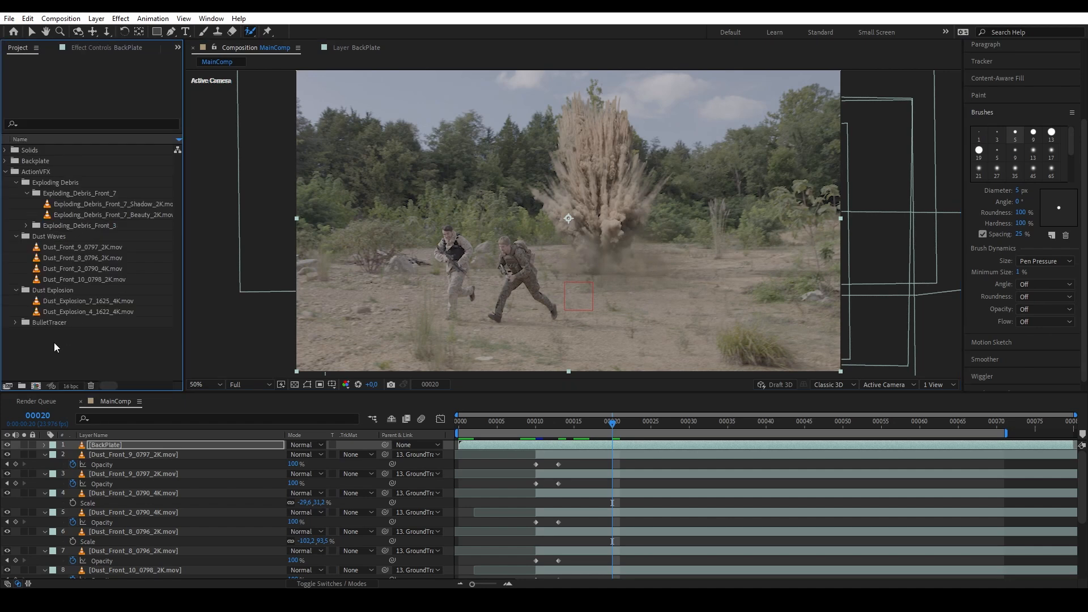
pyautogui.click(15, 322)
pyautogui.moveTo(56, 332); pyautogui.dragTo(572, 290)
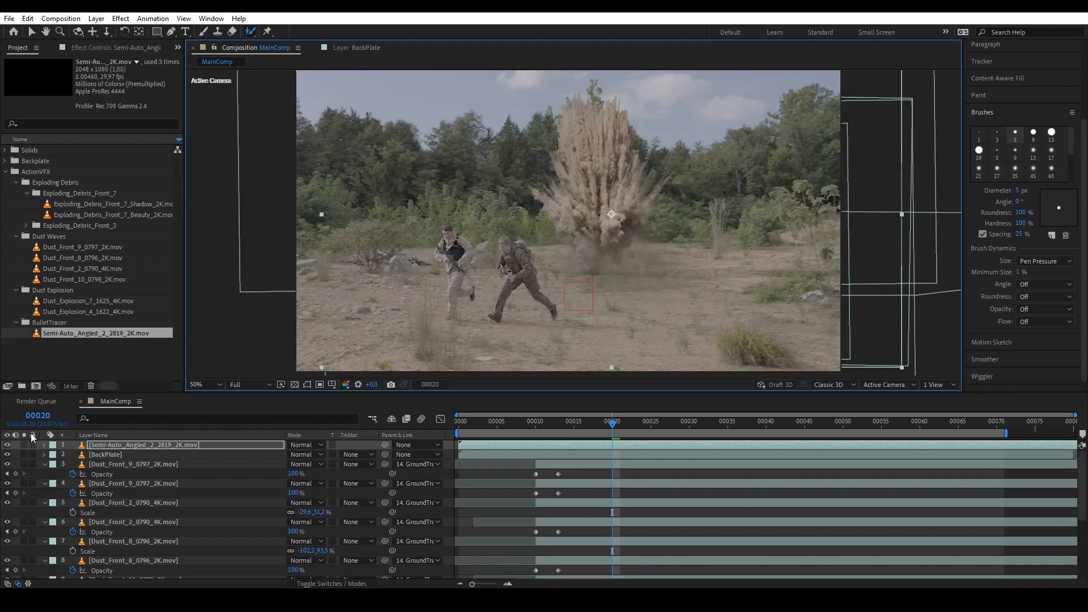
pyautogui.click(670, 444)
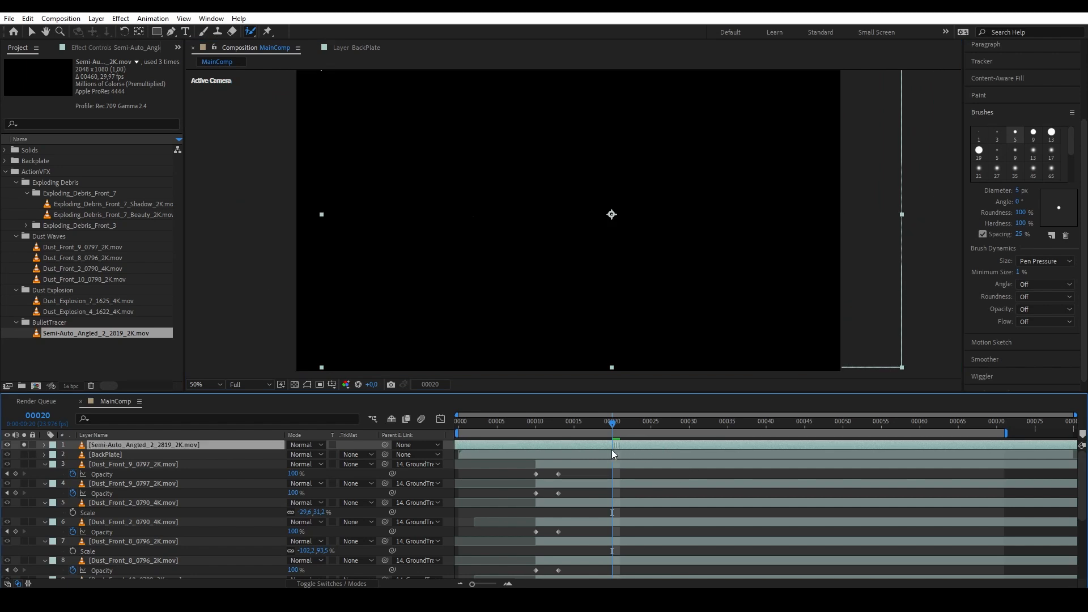
pyautogui.moveTo(563, 449)
pyautogui.mouseDown()
pyautogui.moveTo(521, 448)
pyautogui.moveTo(540, 447)
pyautogui.moveTo(529, 437)
pyautogui.mouseUp()
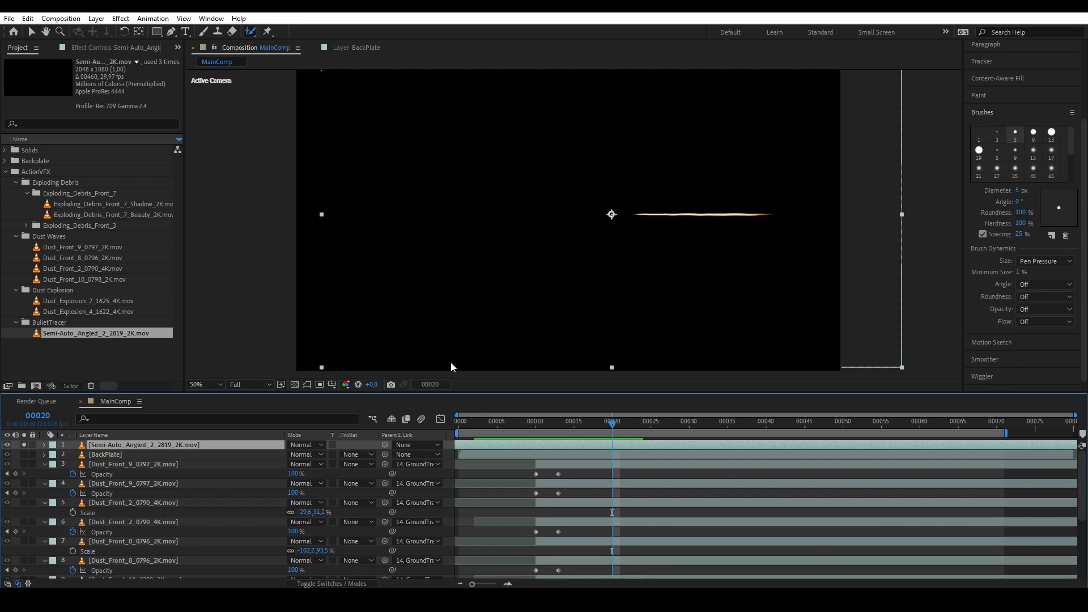
# Freeze the Semi-Auto_Angled_2_2819_2K.mov tracer layer on its image at frame 20 and turn off its solo.
pyautogui.rightClick(625, 446)
pyautogui.moveTo(713, 189)
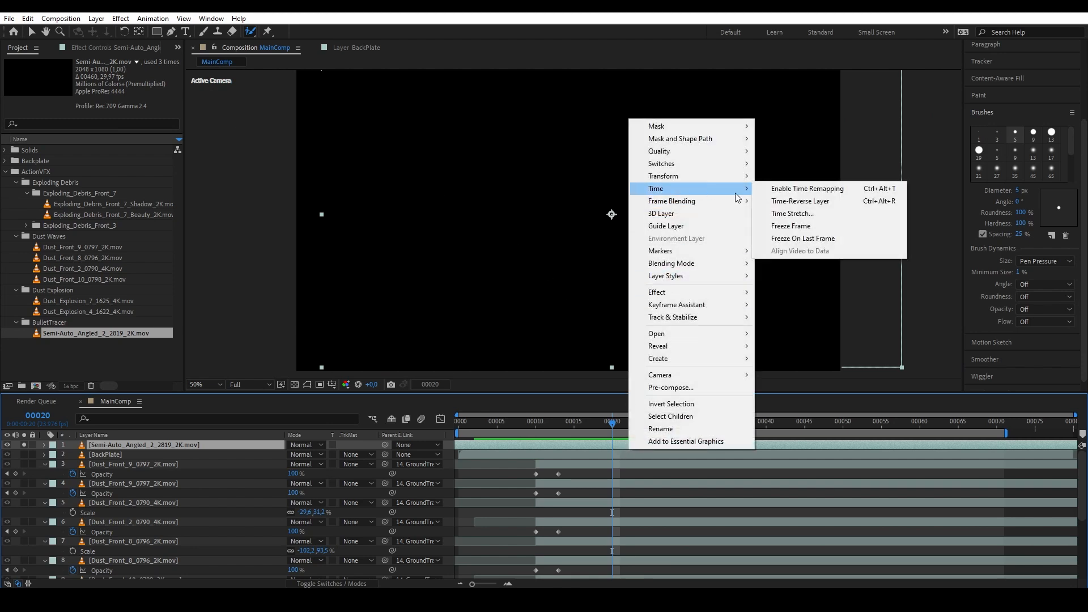
pyautogui.click(813, 225)
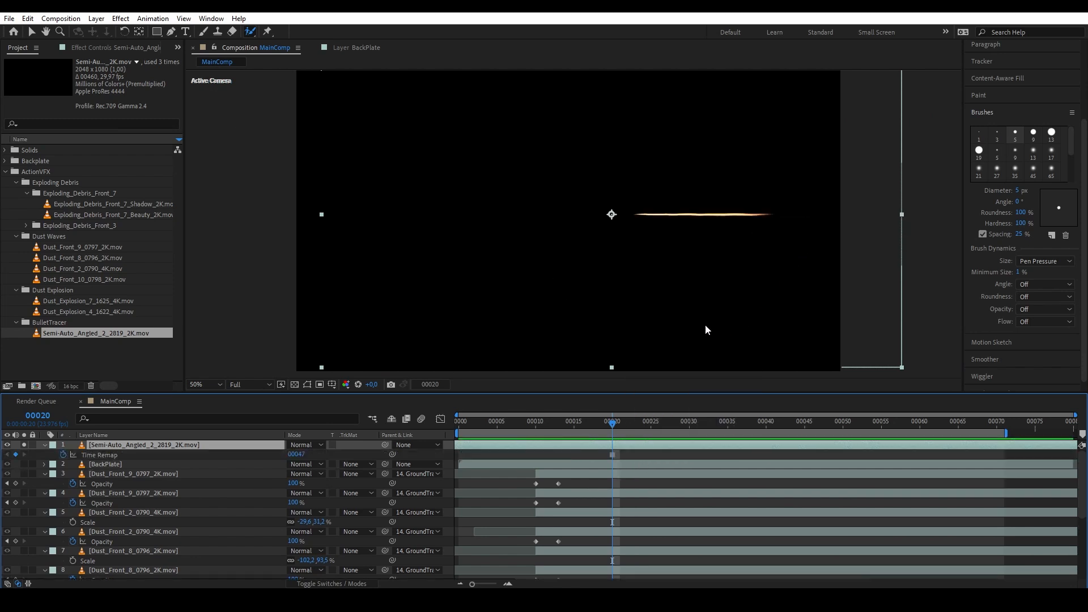
pyautogui.click(24, 444)
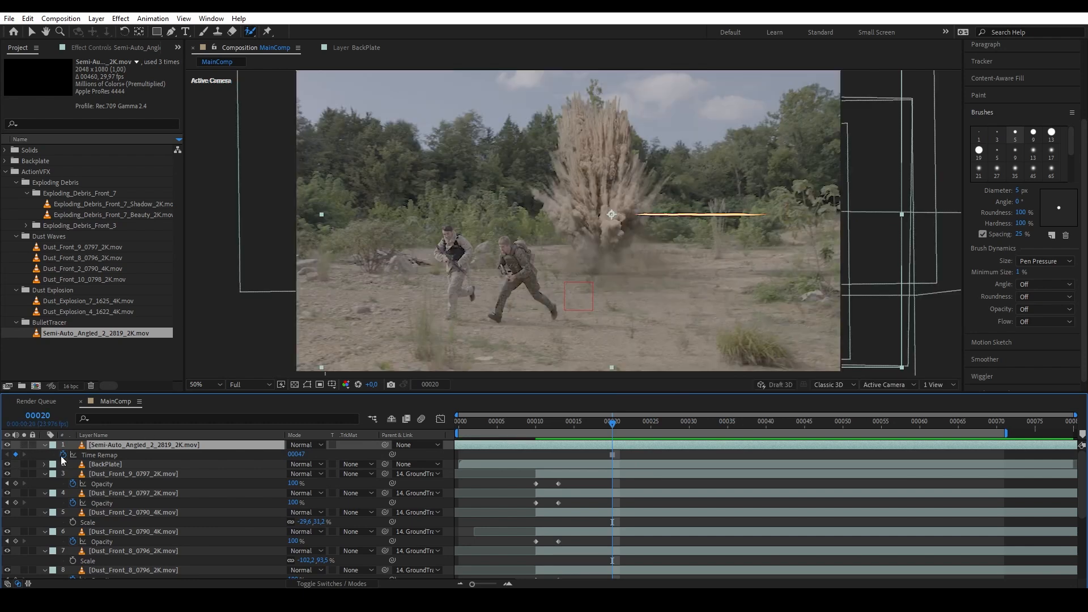
# Rotate the bullet tracer to 162° and place it over the ground just right of the explosion.
pyautogui.moveTo(708, 216); pyautogui.dragTo(678, 222)
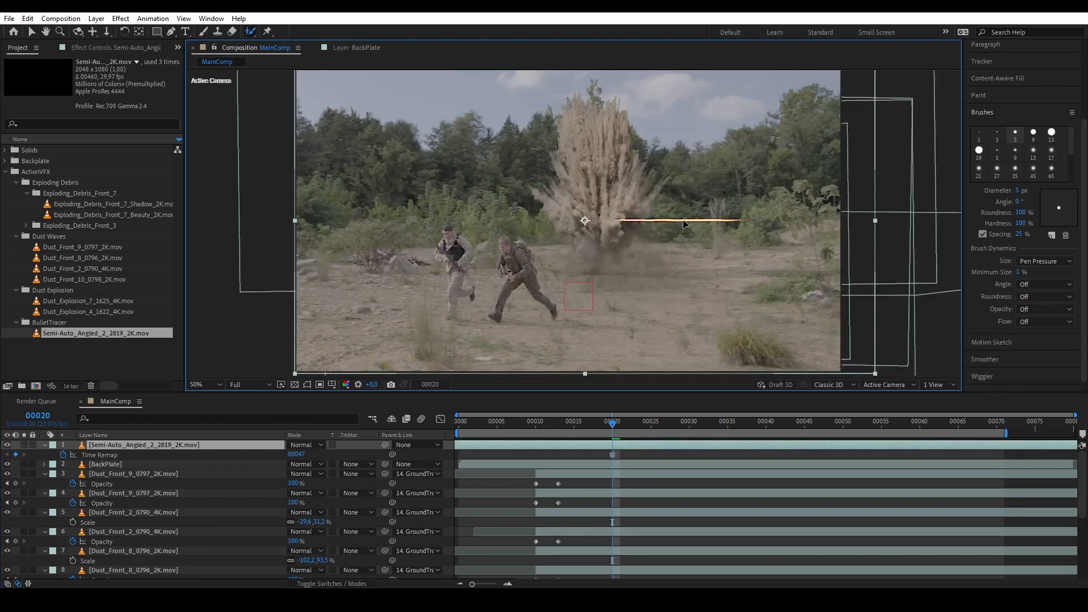
pyautogui.press('r')
pyautogui.moveTo(301, 455); pyautogui.dragTo(395, 456)
pyautogui.moveTo(499, 242); pyautogui.dragTo(702, 231)
# Scale the tracer layer to 66% and set its blending mode to Add.
pyautogui.press('s')
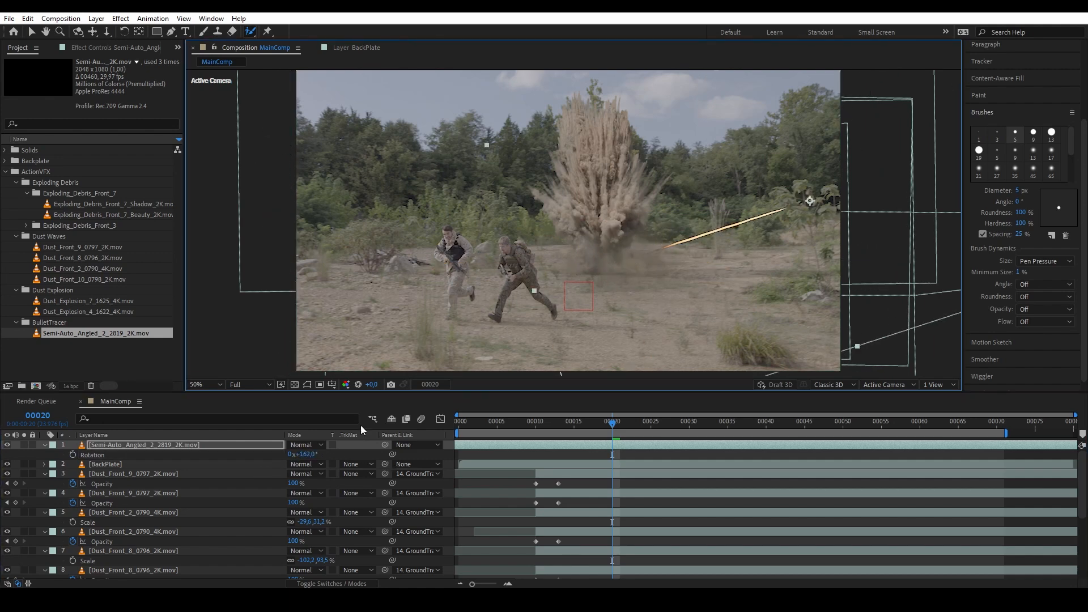
pyautogui.press('/')
pyautogui.click(301, 445)
pyautogui.click(340, 212)
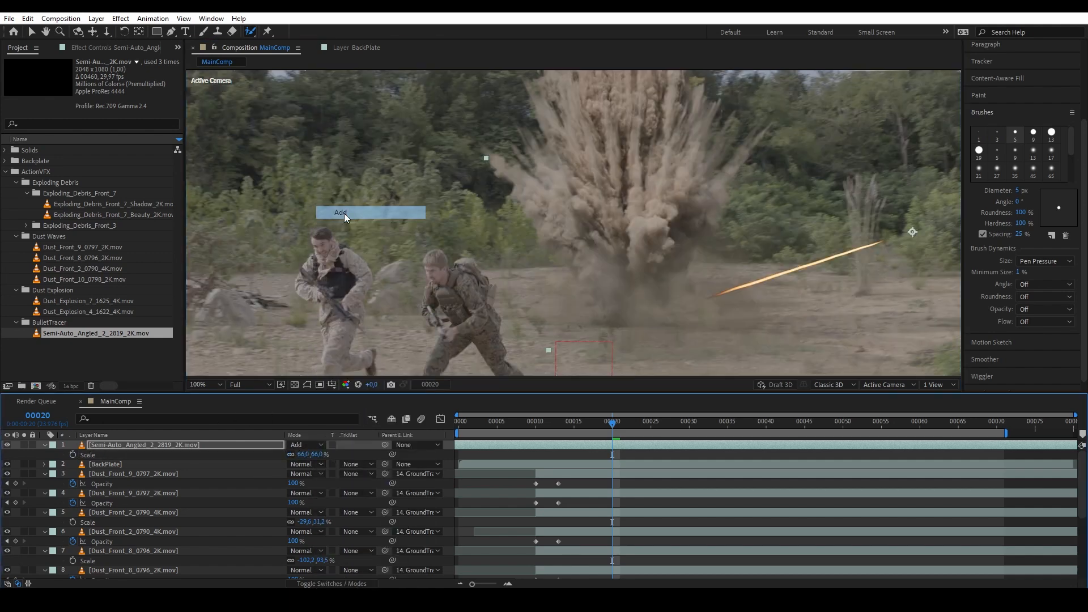
# Trim the tracer layer's start and end to frame 9 so it lasts a single frame.
pyautogui.press('space')
pyautogui.moveTo(726, 311); pyautogui.dragTo(660, 312)
pyautogui.hotkey('alt', 'w')
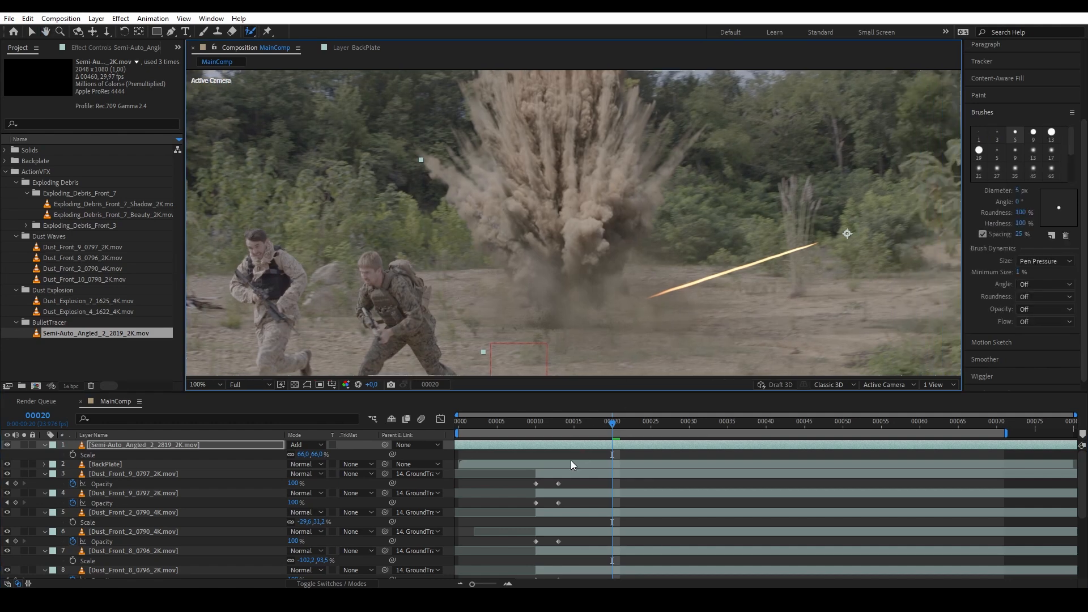
pyautogui.click(535, 423)
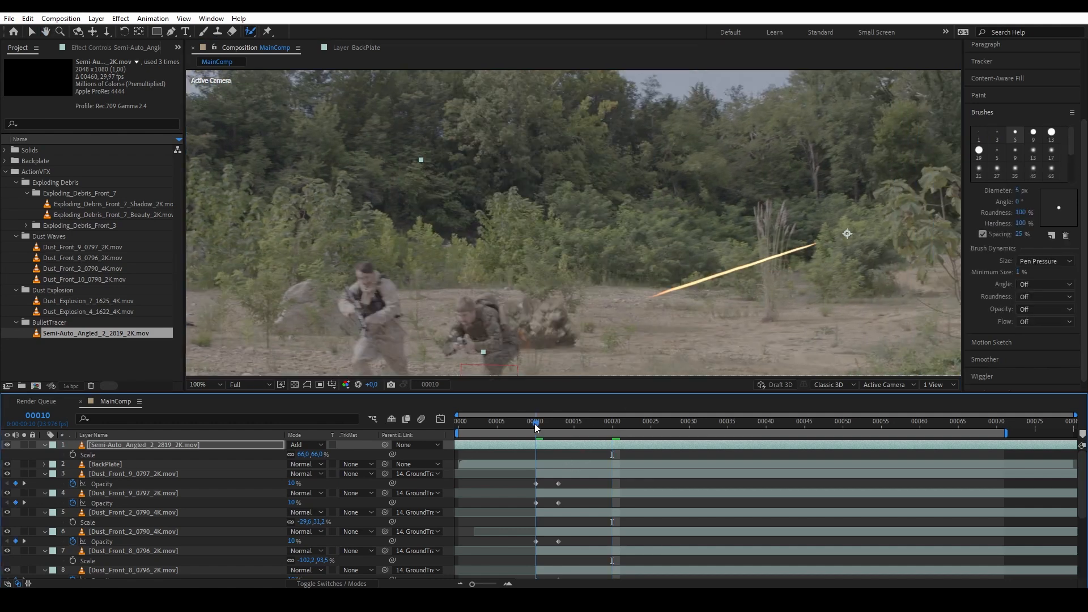
pyautogui.moveTo(532, 423); pyautogui.dragTo(529, 423)
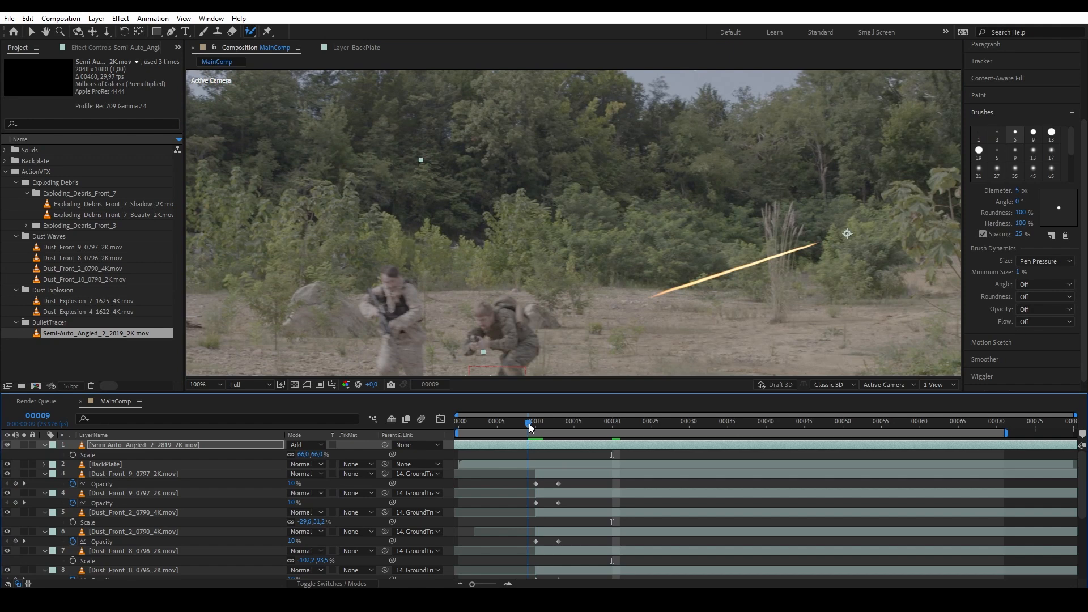
pyautogui.click(538, 445)
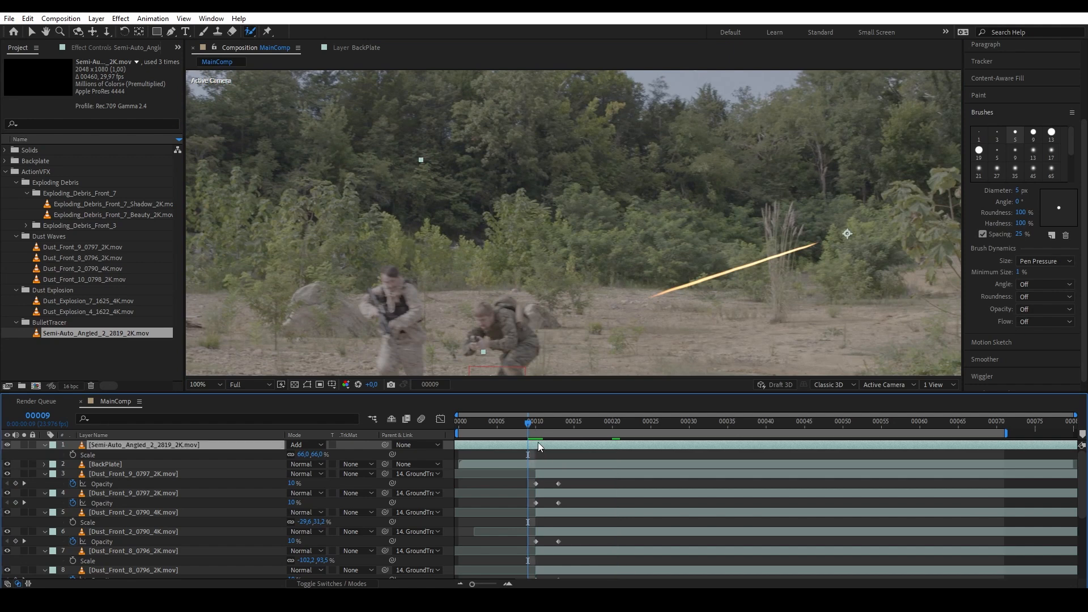
pyautogui.hotkey('alt', '[')
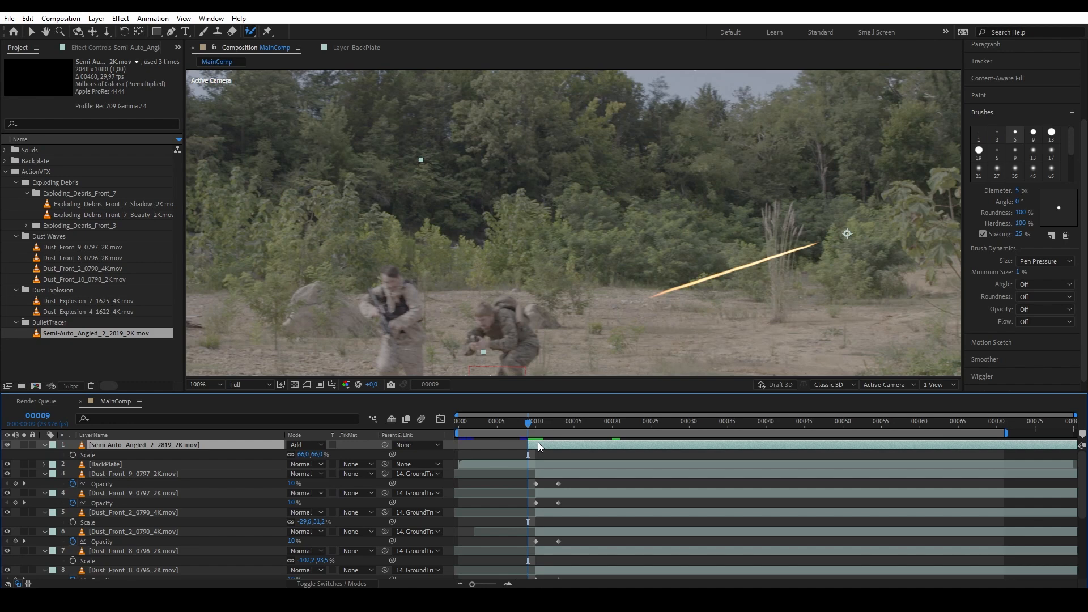
pyautogui.hotkey('alt', ']')
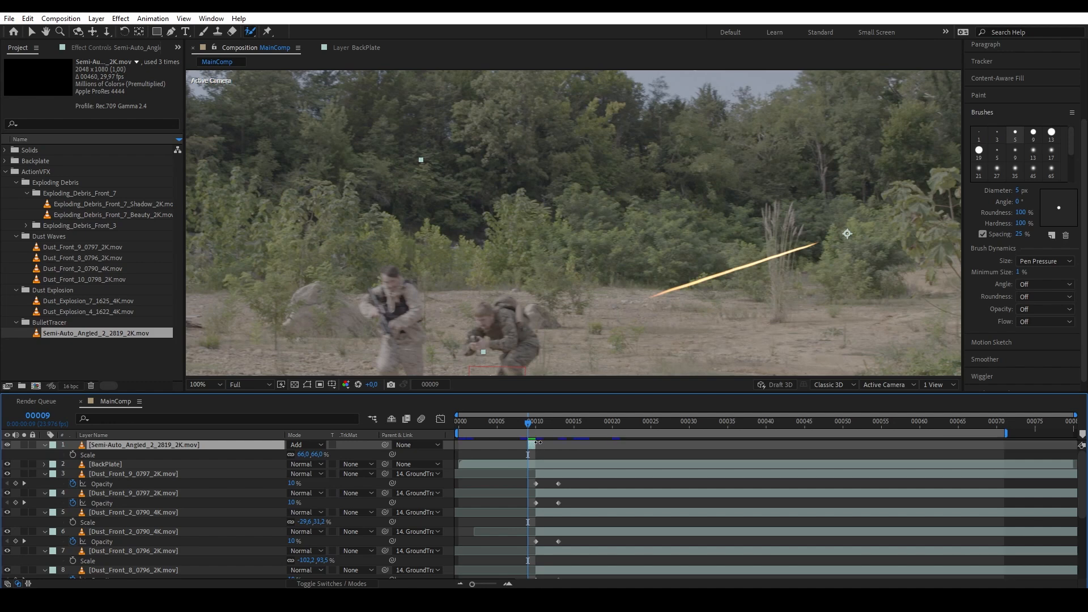
# Apply the Stylize Glow effect to the tracer layer with Glow Threshold 30.6% and Glow Radius 60.
pyautogui.click(999, 78)
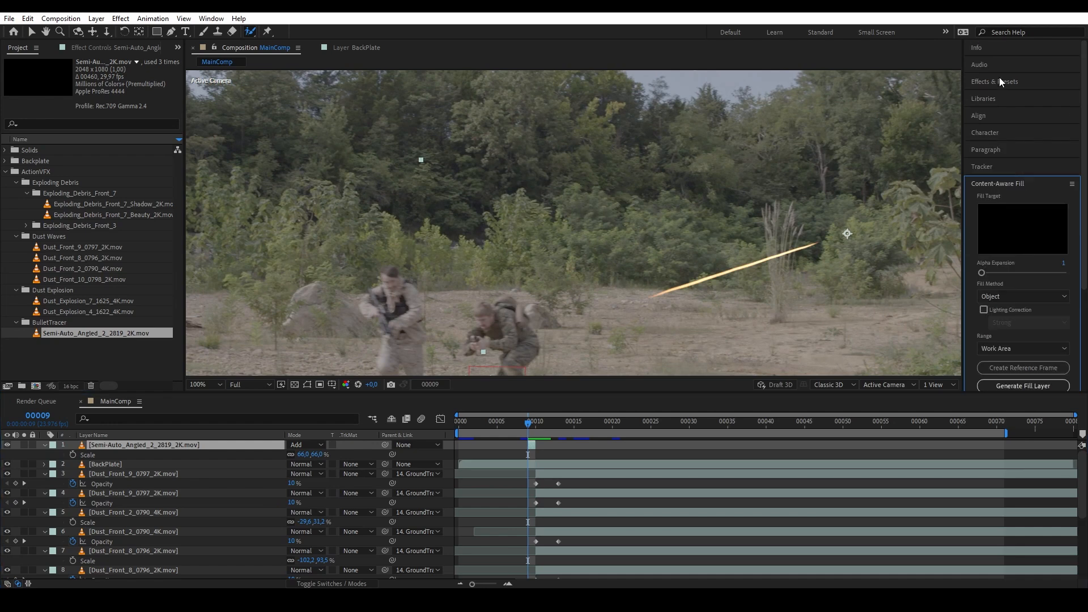
pyautogui.click(1001, 79)
pyautogui.click(1004, 94)
pyautogui.write('glow')
pyautogui.scroll(-5, 1020, 227)
pyautogui.moveTo(1011, 321); pyautogui.dragTo(148, 445)
pyautogui.moveTo(107, 100); pyautogui.dragTo(137, 101)
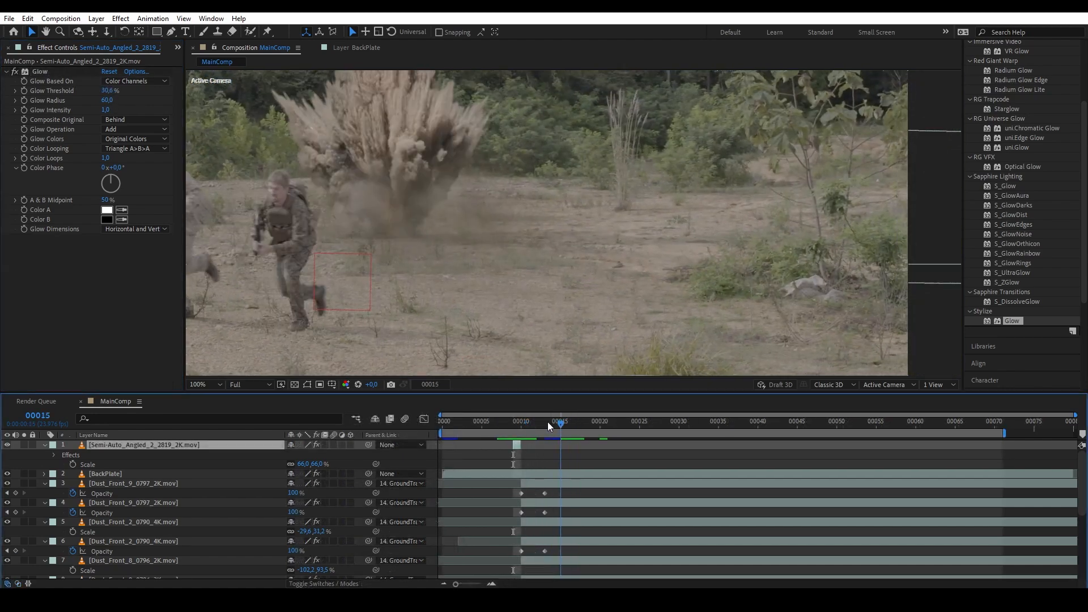
# At frame 21, draw a closed Pen mask on the ShadowExplosion layer around the bush and rocks at the plate's right edge.
pyautogui.moveTo(549, 426); pyautogui.dragTo(607, 429)
pyautogui.moveTo(784, 243); pyautogui.dragTo(535, 228)
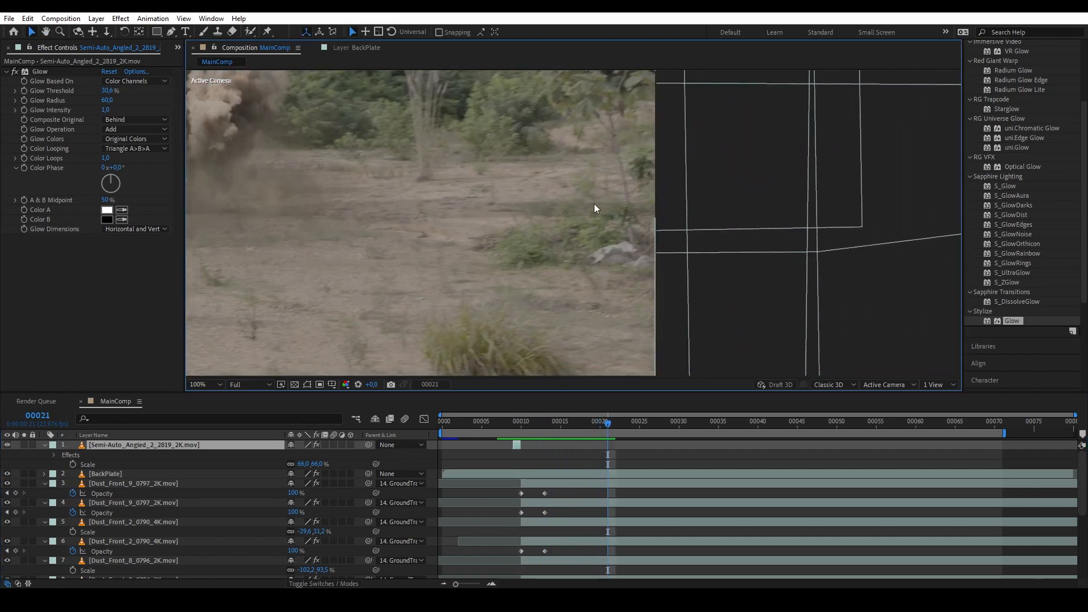
pyautogui.moveTo(594, 208); pyautogui.dragTo(617, 249)
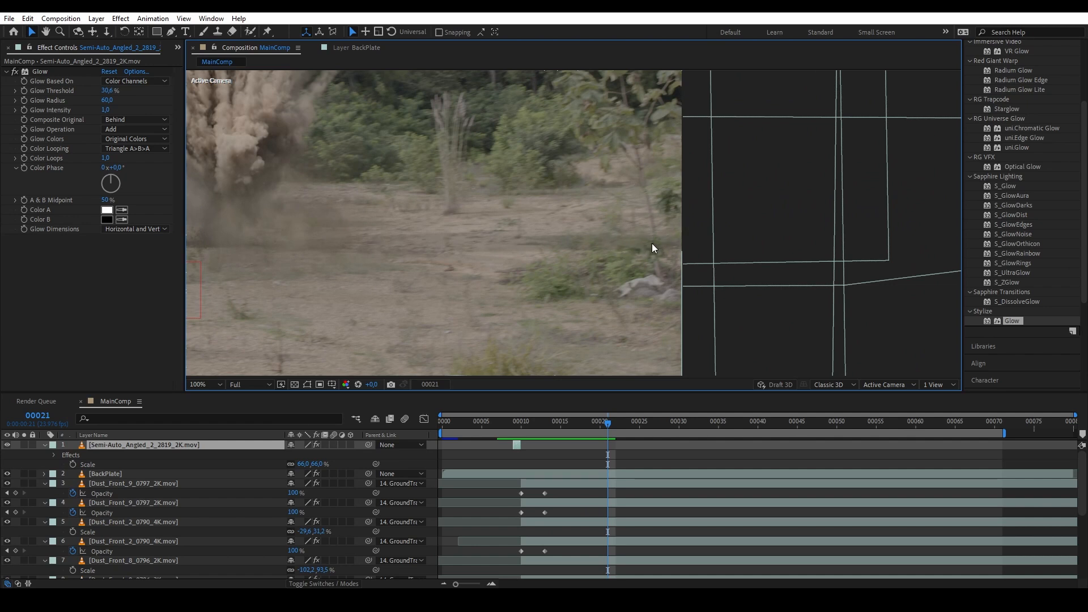
pyautogui.scroll(-5, 134, 495)
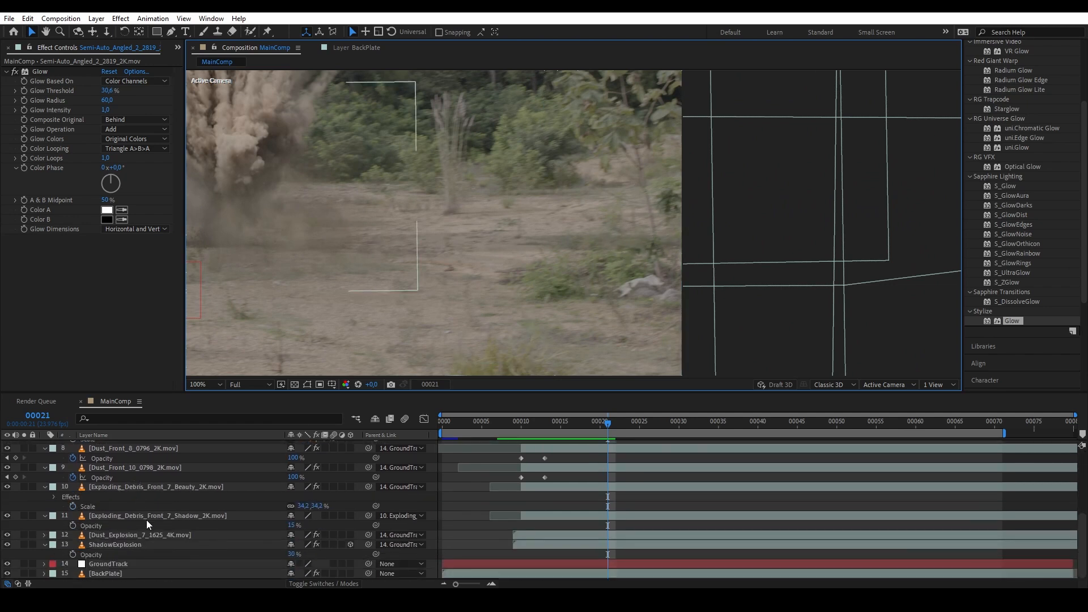
pyautogui.click(120, 547)
pyautogui.moveTo(495, 192); pyautogui.dragTo(581, 229)
pyautogui.click(172, 33)
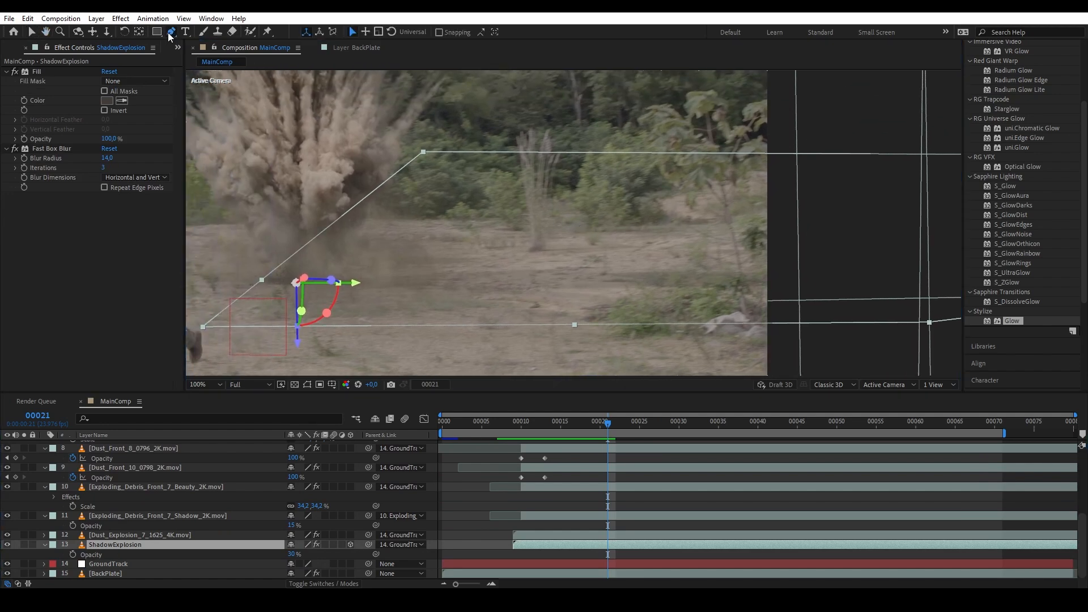
pyautogui.moveTo(762, 327); pyautogui.dragTo(667, 309)
pyautogui.click(535, 279)
pyautogui.click(568, 257)
pyautogui.click(590, 247)
pyautogui.click(677, 220)
pyautogui.click(788, 187)
pyautogui.click(842, 284)
pyautogui.click(736, 328)
pyautogui.click(543, 324)
pyautogui.click(535, 279)
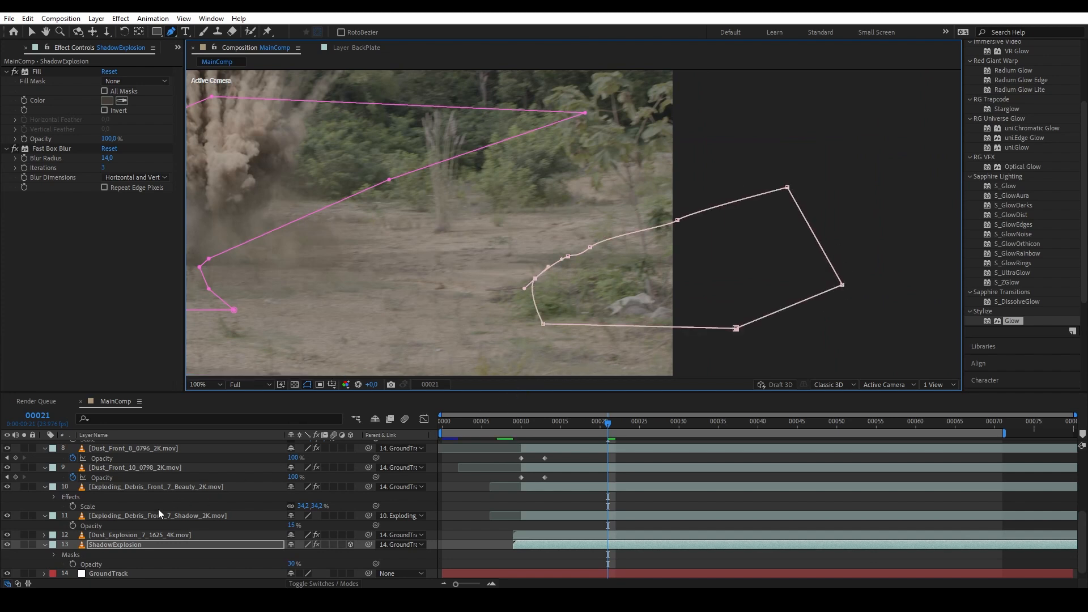
# Set ShadowExplosion's Mask 2 to Subtract, soloing the layer temporarily to check the cut.
pyautogui.click(25, 544)
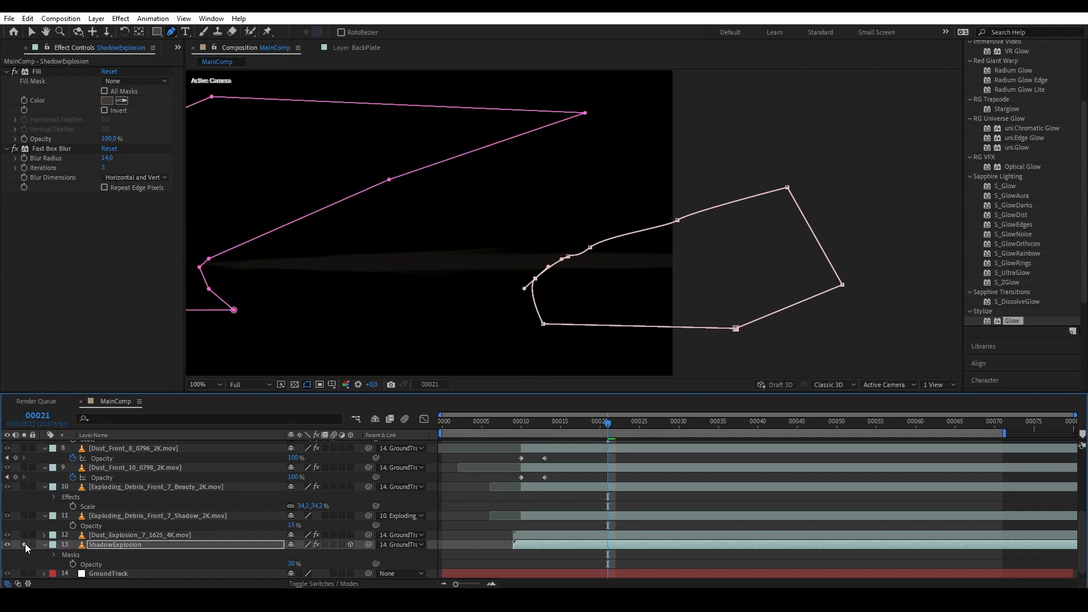
pyautogui.press('m')
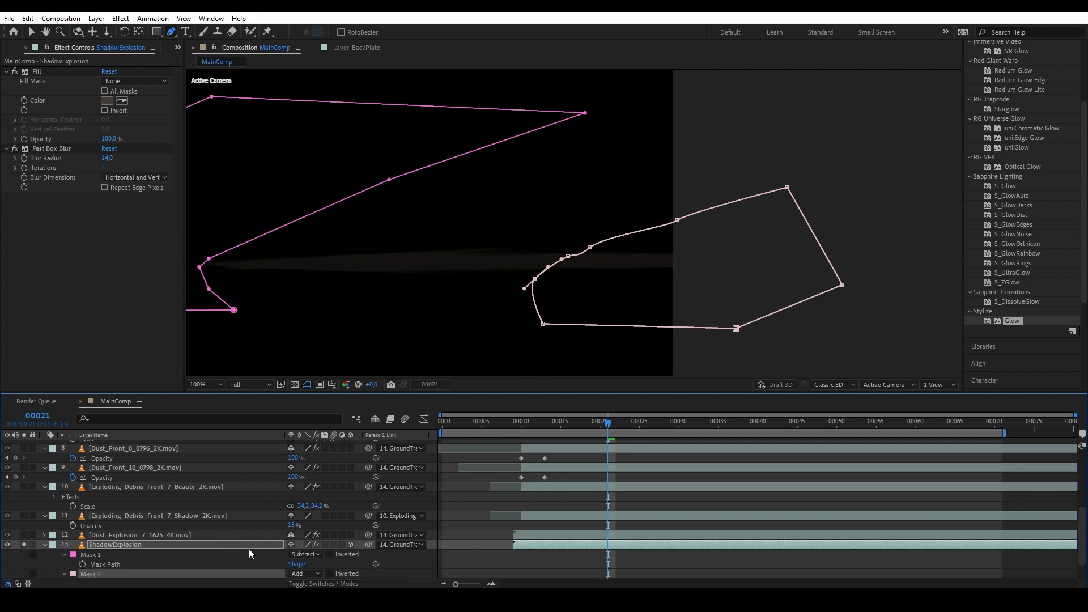
pyautogui.scroll(-2, 226, 559)
pyautogui.click(300, 545)
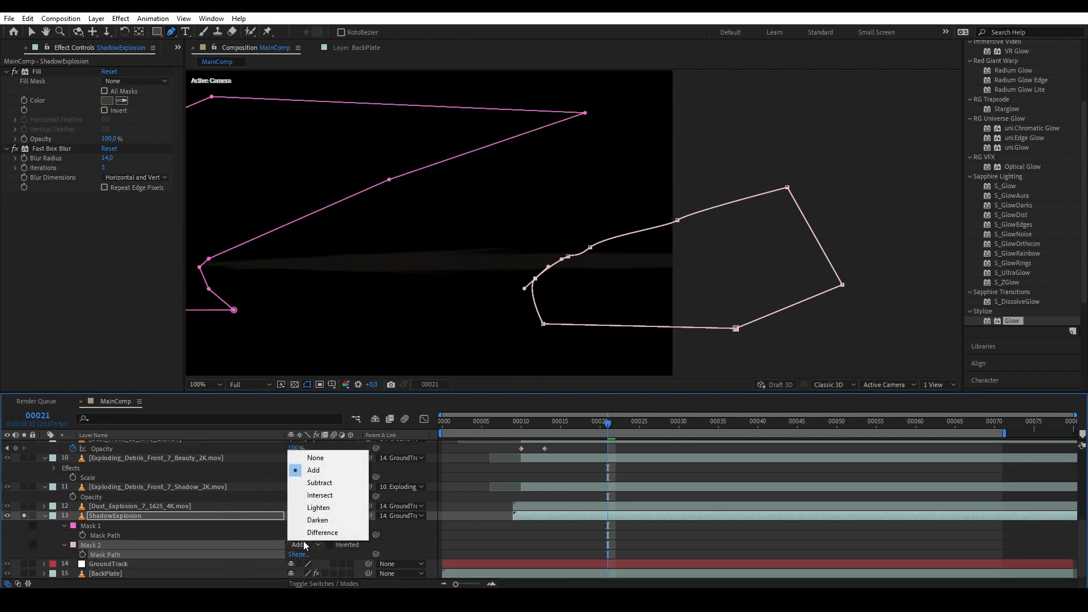
pyautogui.click(325, 490)
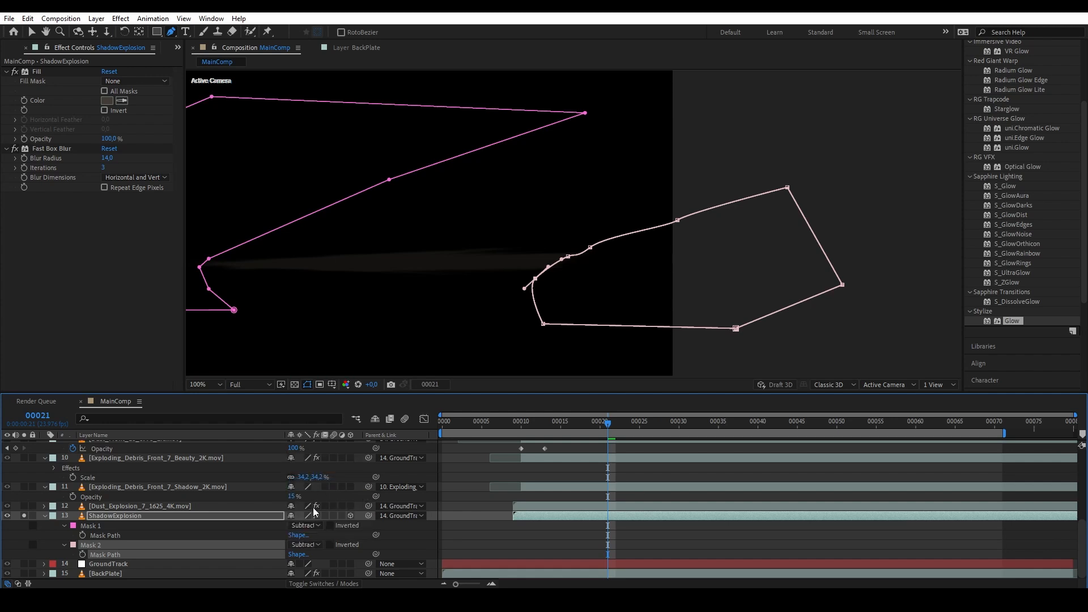
pyautogui.click(24, 516)
# Set the Mask Feather of ShadowExplosion's Mask 2 to 24 pixels and deselect the mask.
pyautogui.press('f')
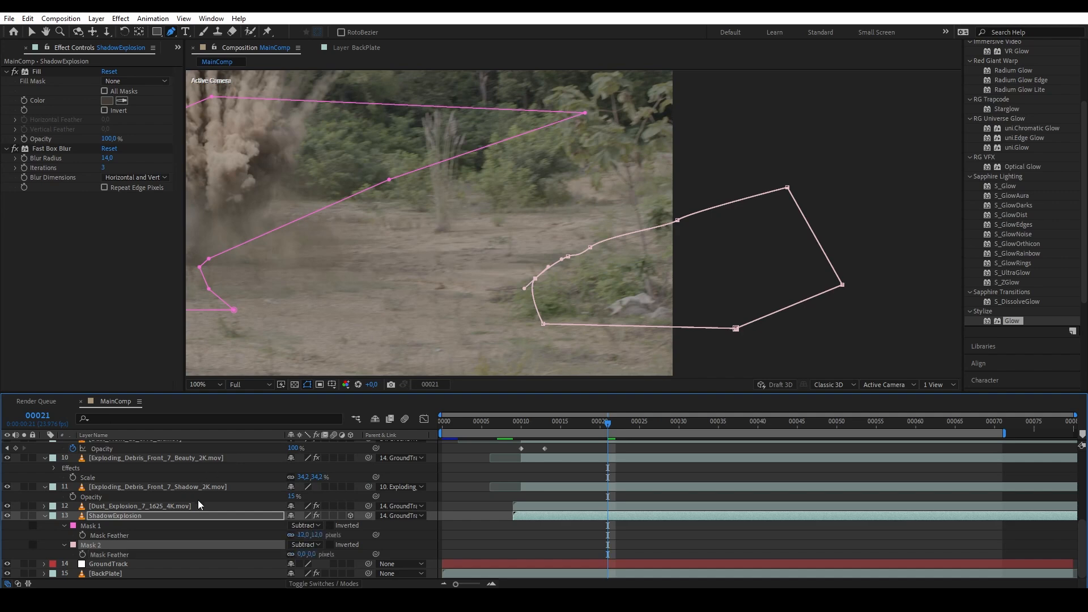
pyautogui.click(313, 555)
pyautogui.write('24')
pyautogui.click(406, 550)
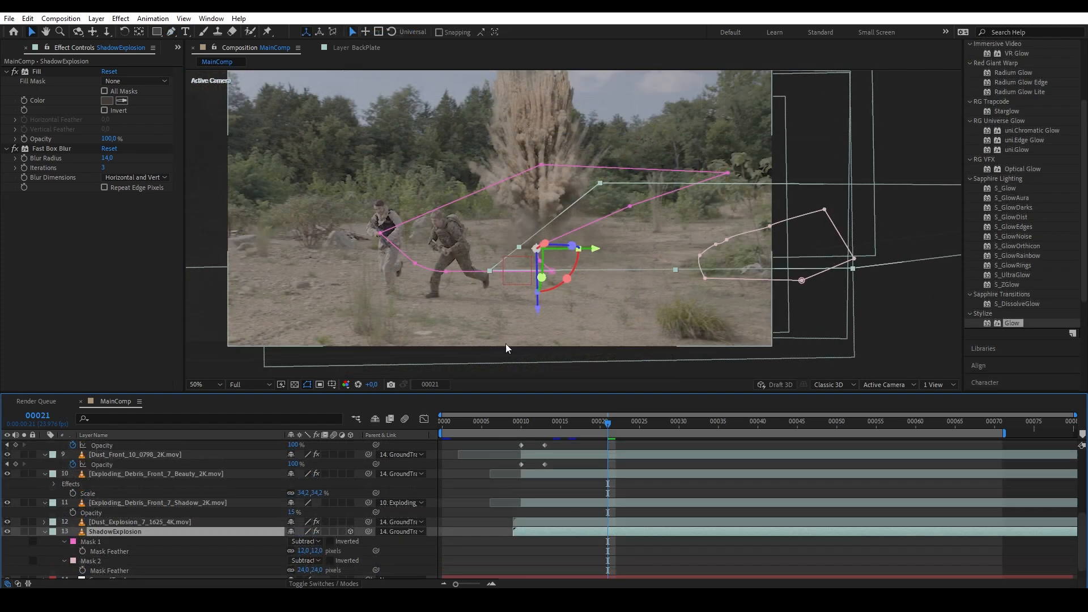
# Enable motion blur on all MainComp layers and for the composition, and deselect everything.
pyautogui.moveTo(507, 346); pyautogui.dragTo(501, 358)
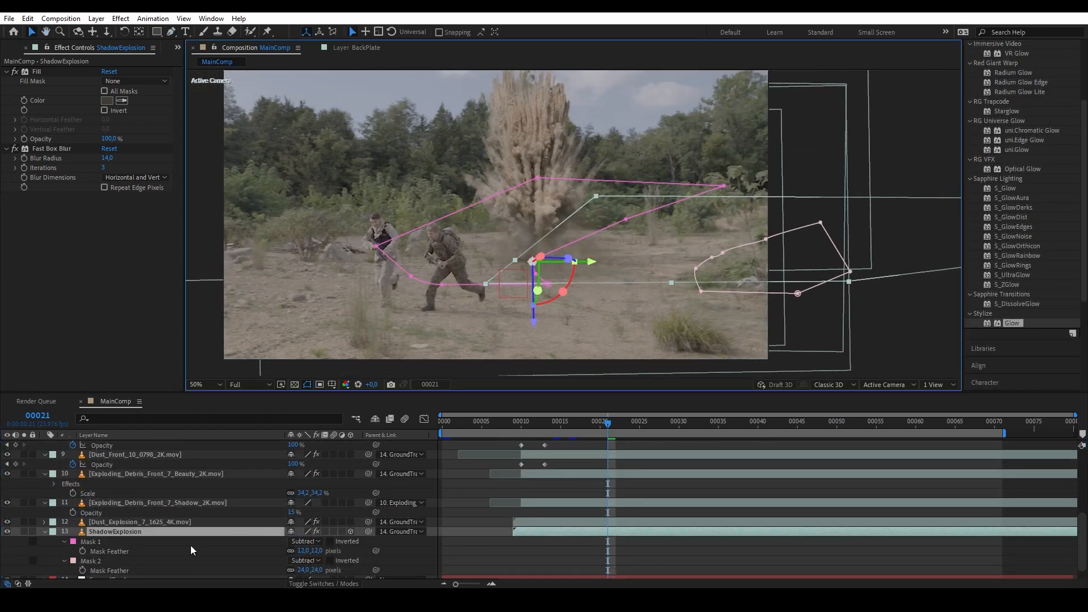
pyautogui.scroll(5, 213, 526)
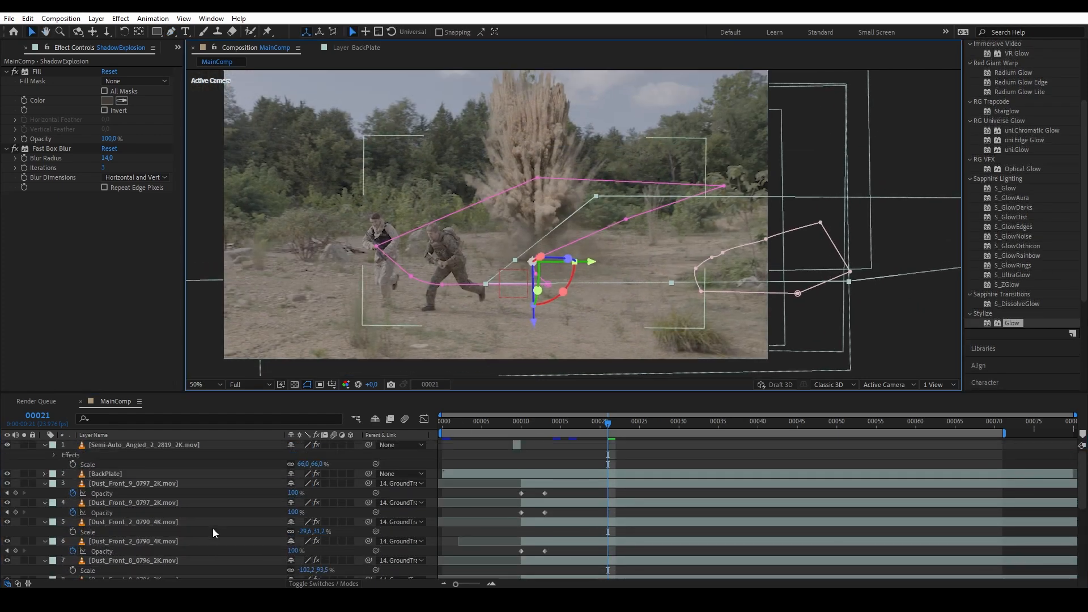
pyautogui.hotkey('ctrl', 'a')
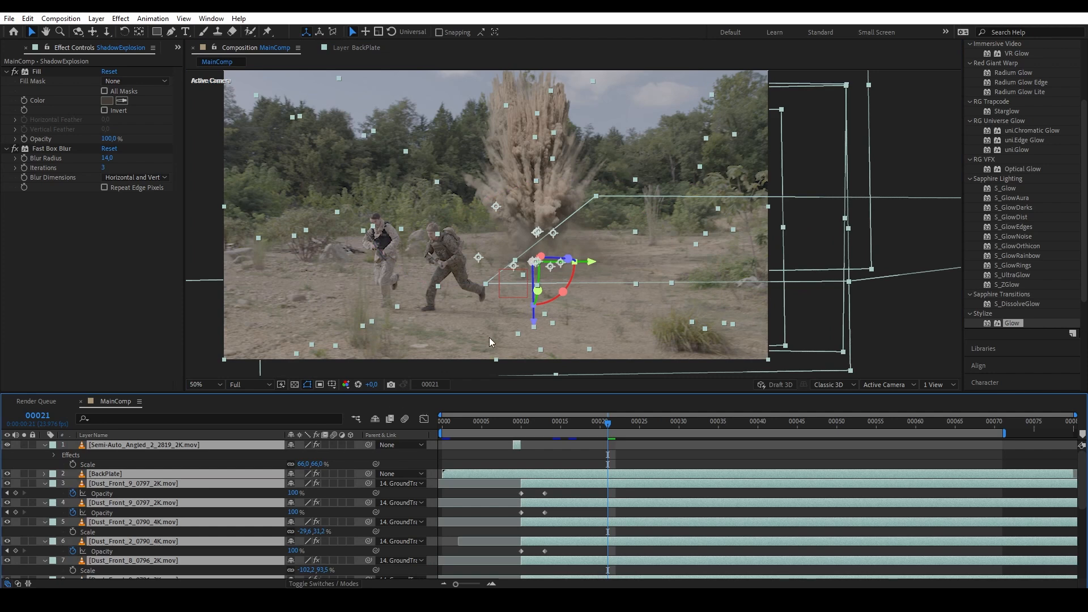
pyautogui.press('.')
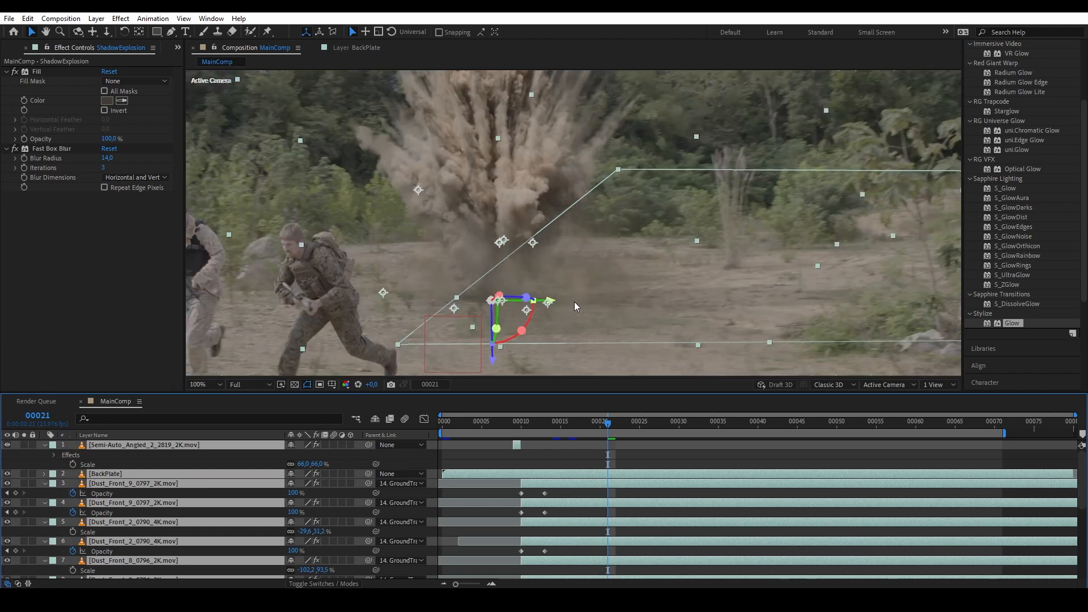
pyautogui.click(333, 444)
pyautogui.hotkey('ctrl', 'shift', 'a')
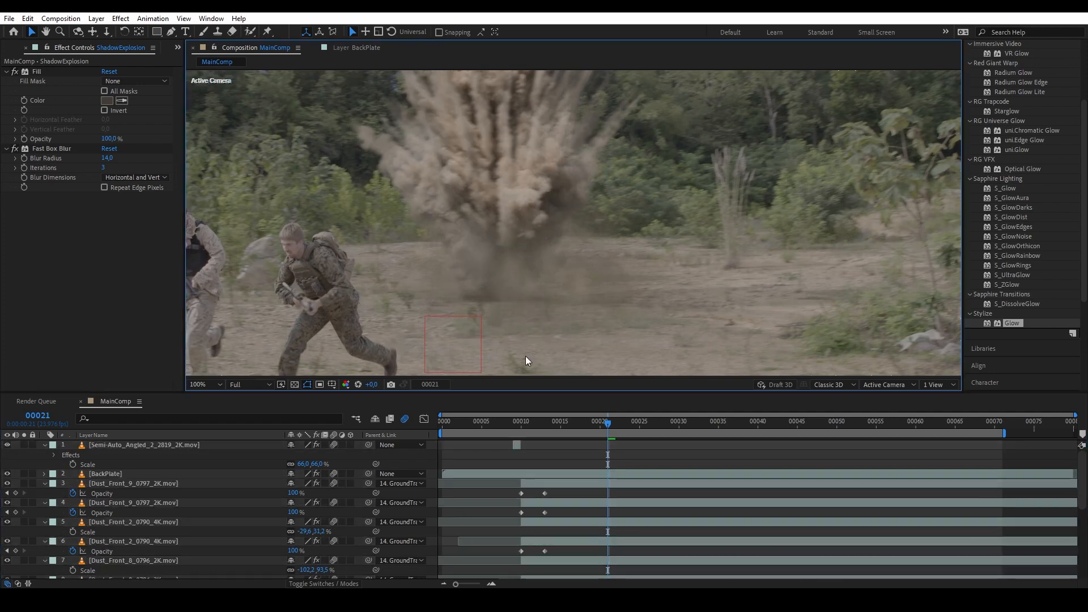
# Compare the explosion and plate at frame 33 with the composition's motion blur switched off and back on.
pyautogui.click(703, 424)
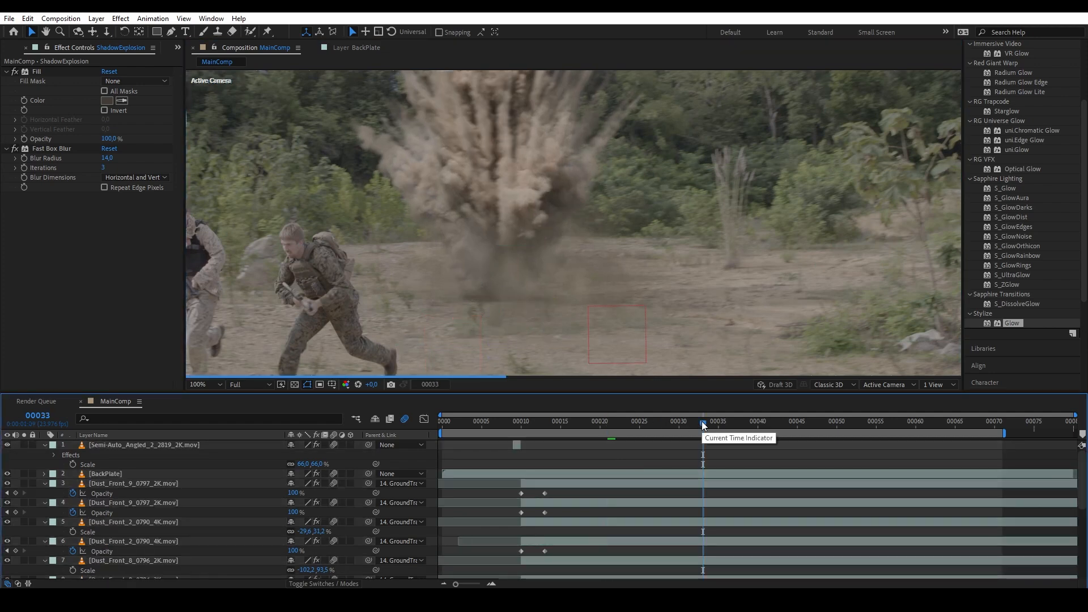
pyautogui.moveTo(751, 317); pyautogui.dragTo(453, 296)
pyautogui.press('v')
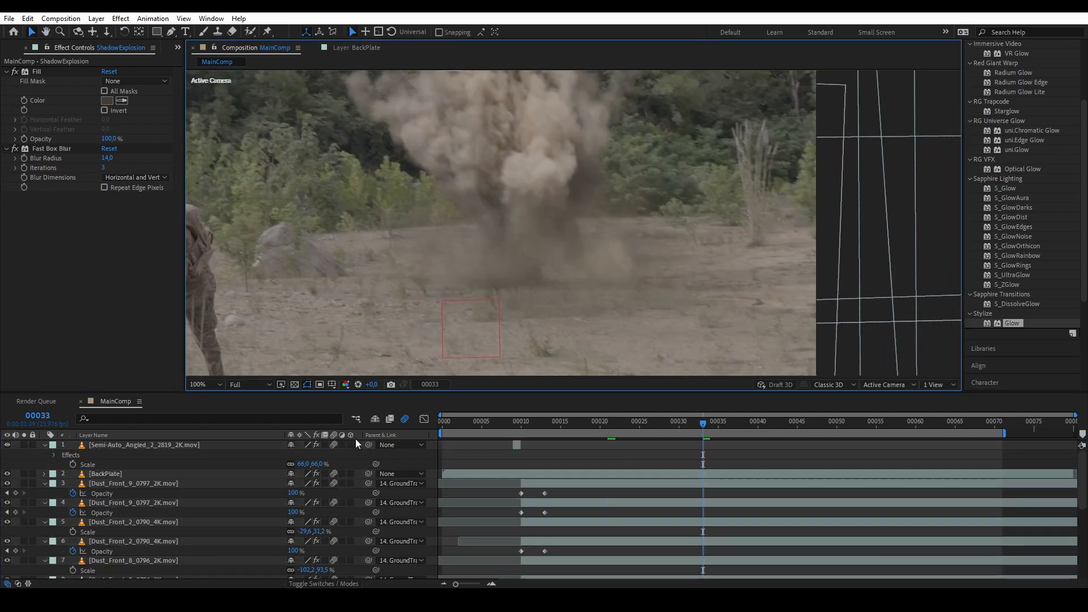
pyautogui.click(402, 420)
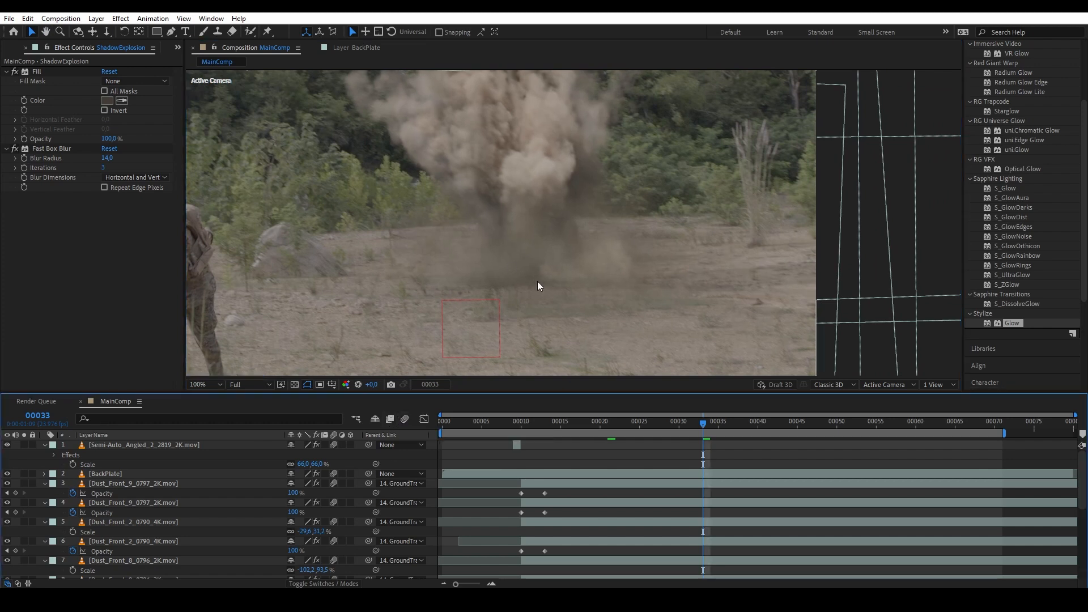
pyautogui.click(408, 418)
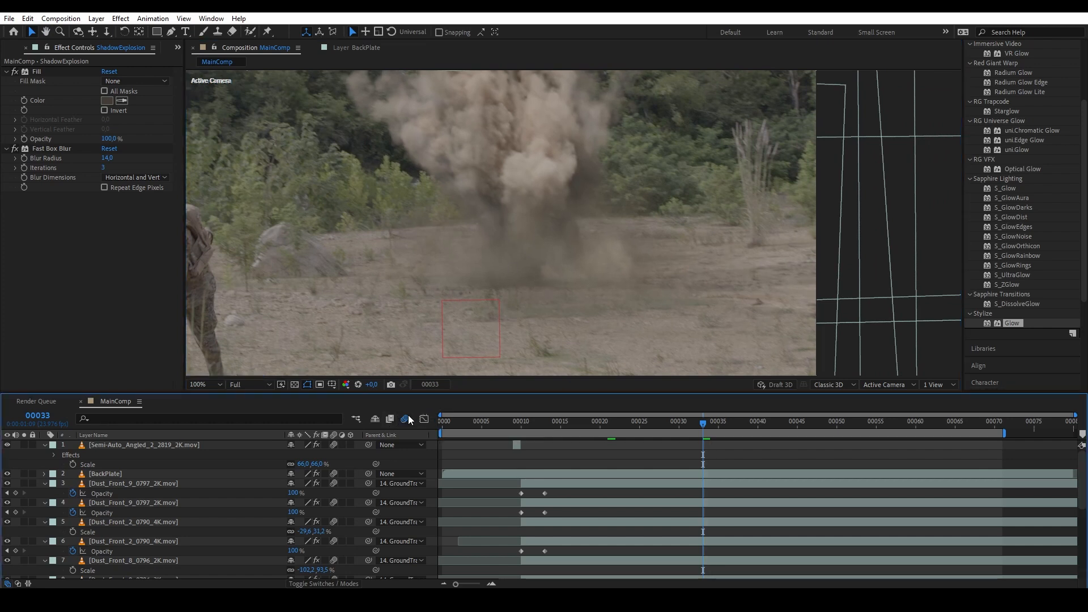